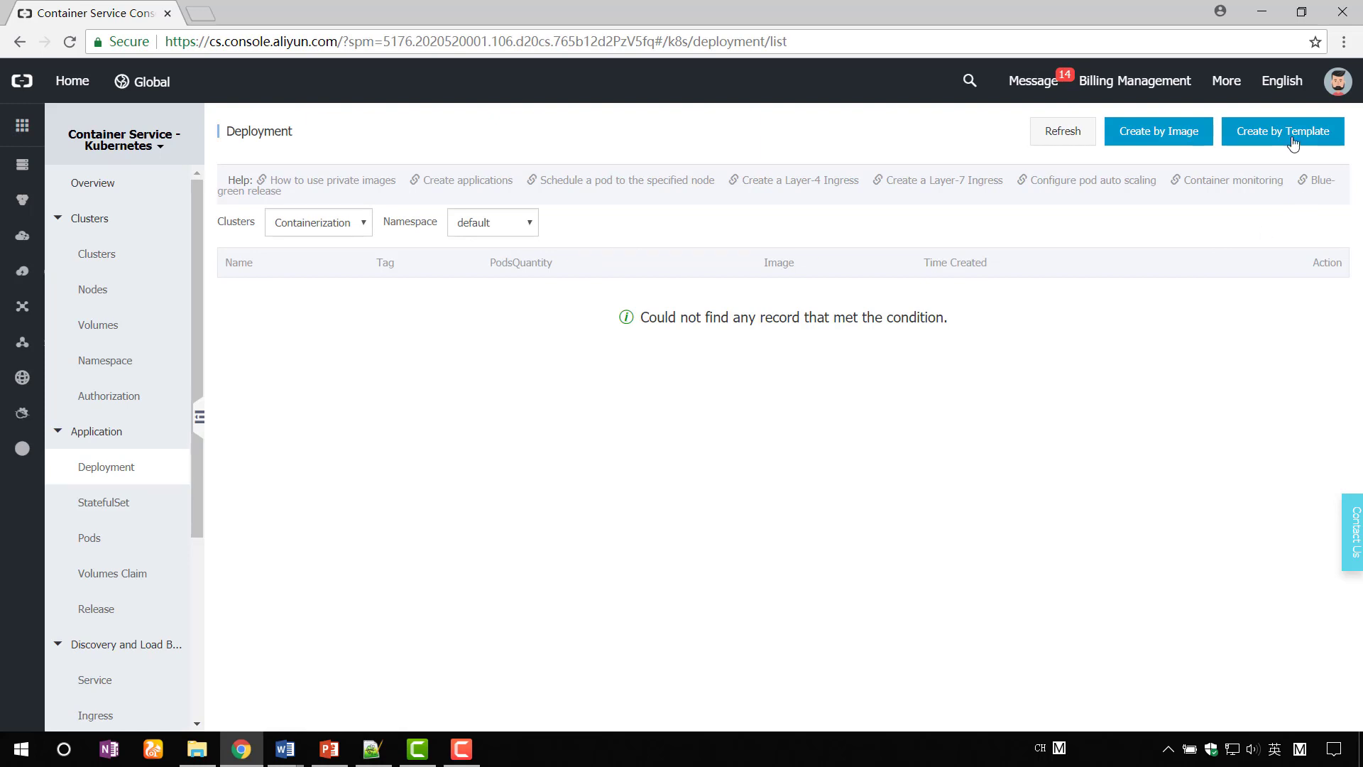
- Start a deployment from a template, keeping the Resource - basic Deployment type
left_click(1293, 131)
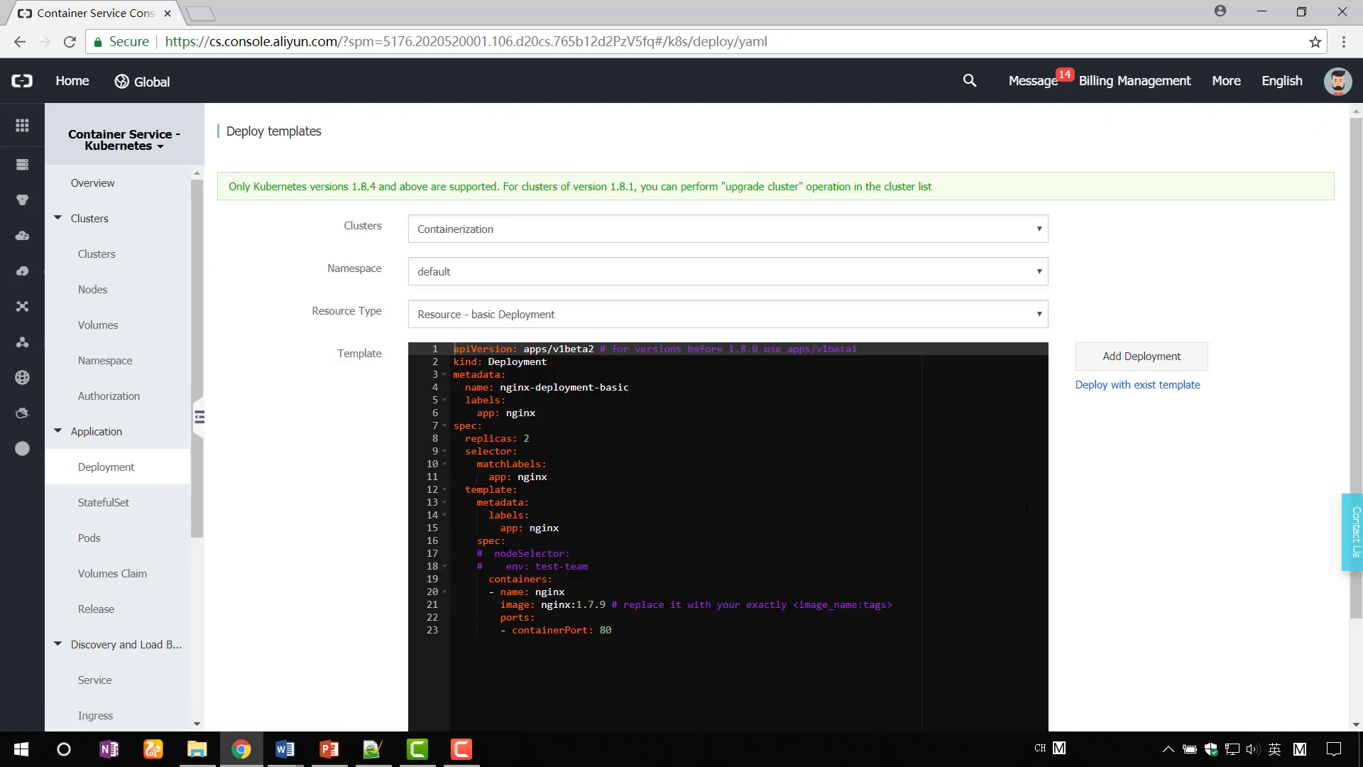
left_click(1039, 315)
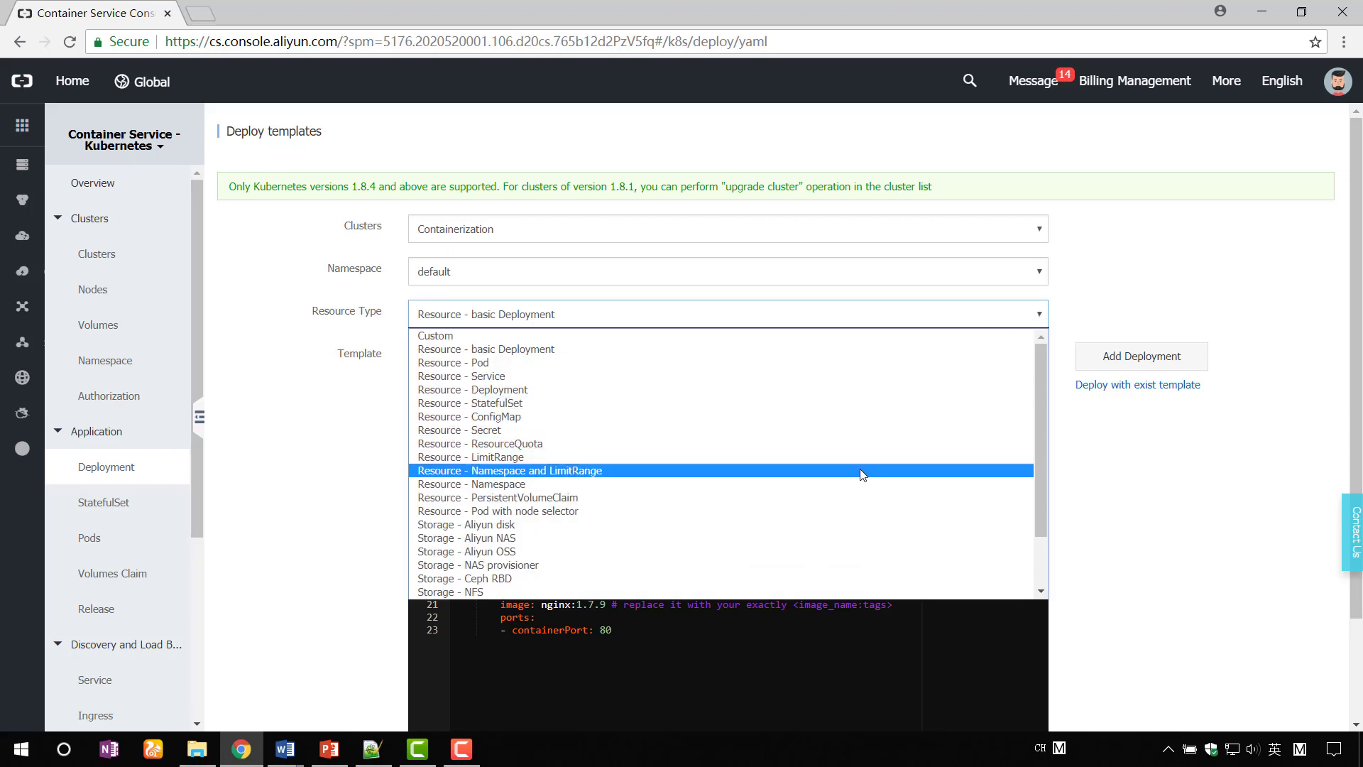
left_click(1151, 502)
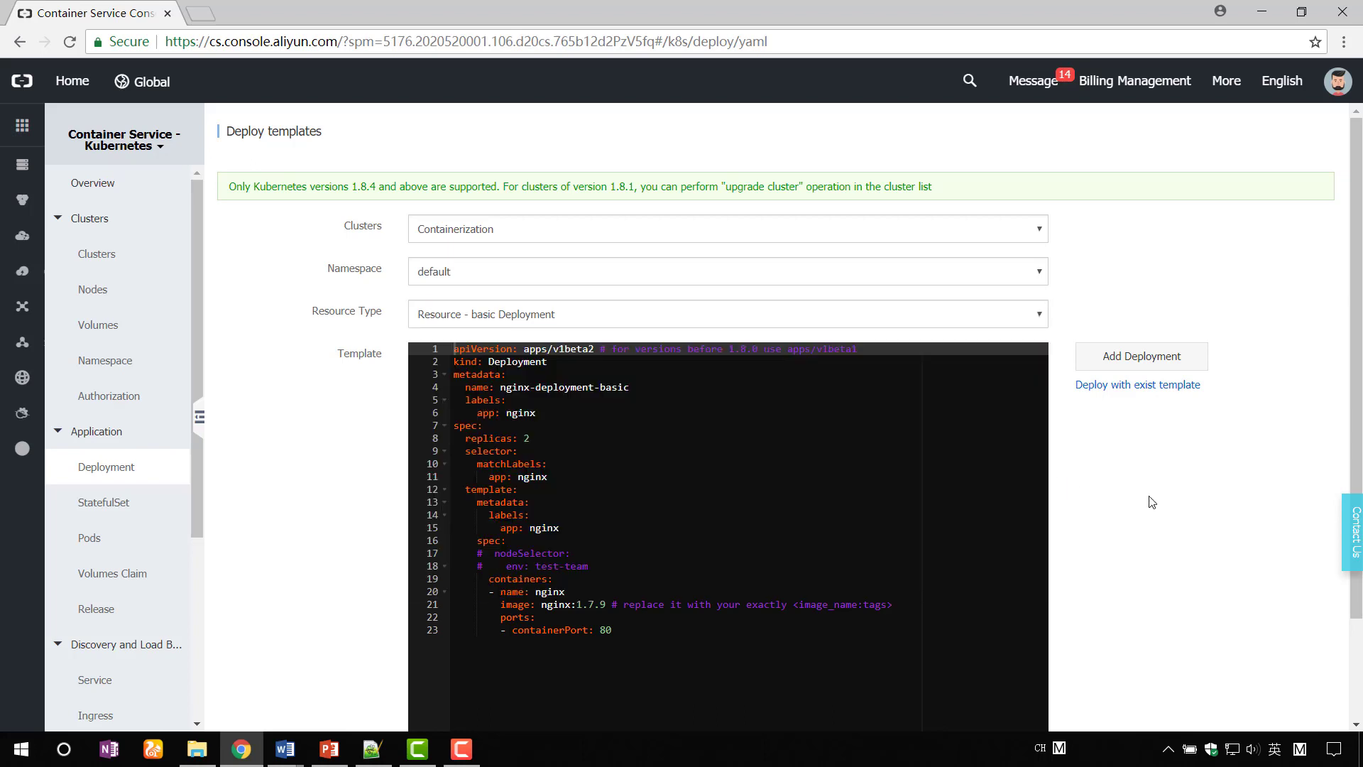
scroll(1151, 502, "down", 2)
scroll(1151, 501, "up", 2)
- Look over the template YAML, then bring up code.txt with the tomcat-demo Deployment
left_click_drag(645, 632, 455, 346)
left_click(743, 689)
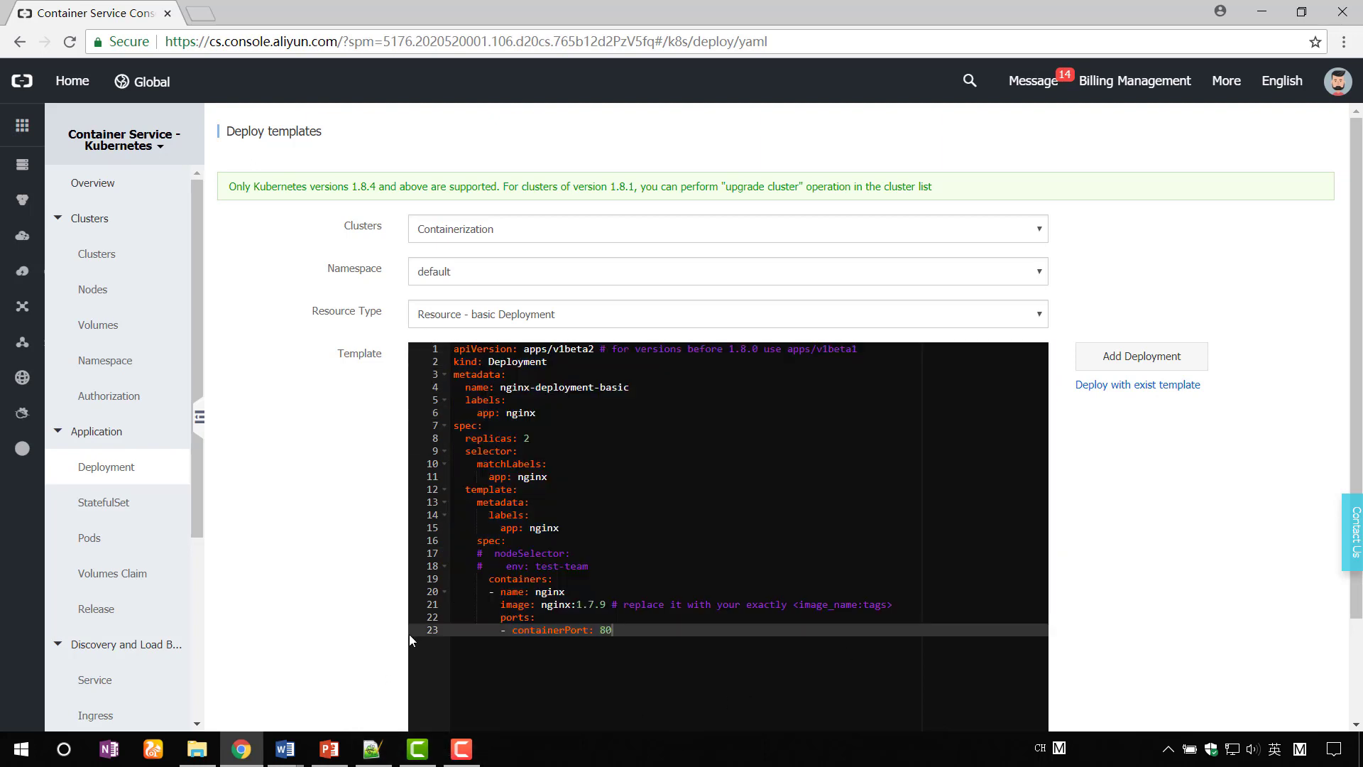
left_click(367, 750)
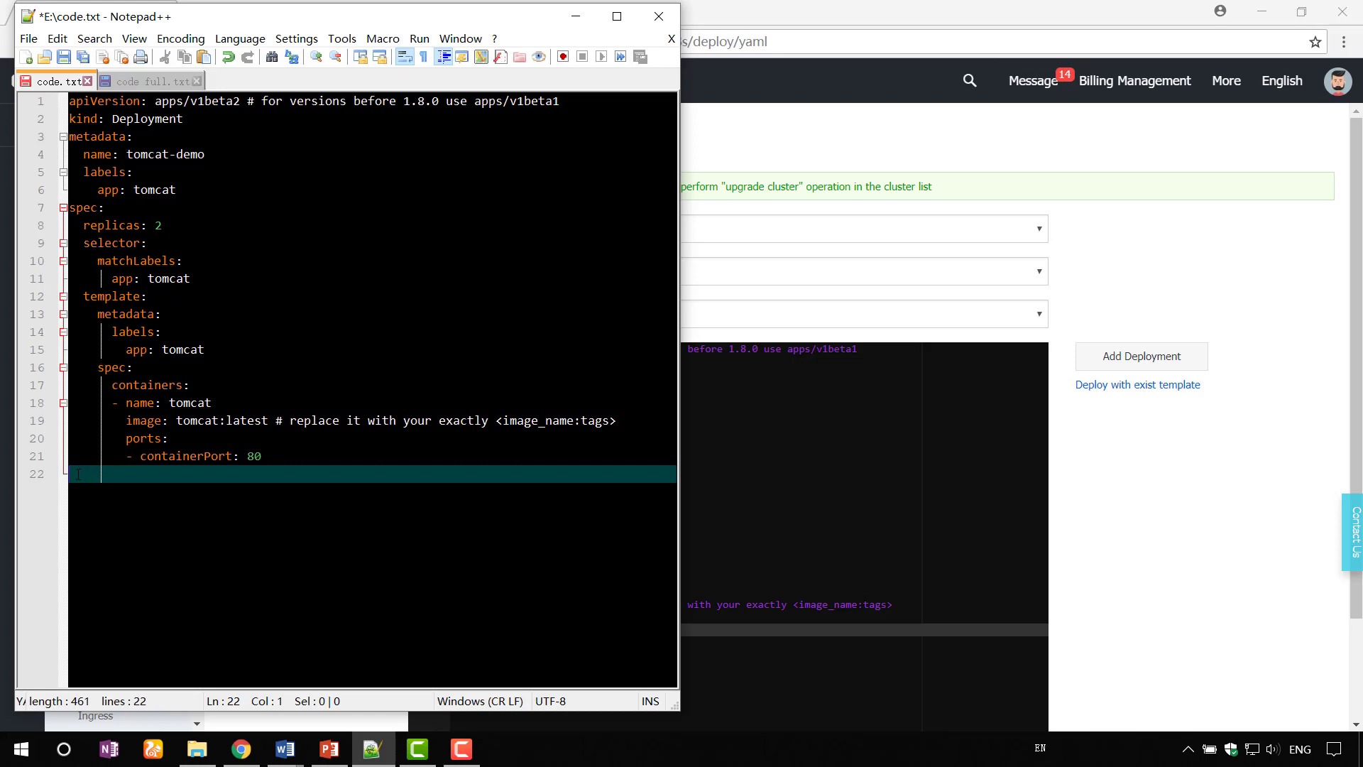
- Insert livenessProbe and readinessProbe httpGet checks on port 8080 after containerPort in code.txt
type("livenessProbe:              #add health check for liveness           httpGet:             path: /             port: 8080           initialDelaySeconds: 30           timeoutSeconds: 5           periodSeconds: 5          readinessProbe:             #add health check for readiness           httpGet:             path: /             port: 8080           initialDelaySeconds: 5           timeoutSeconds: 1           periodSeconds: 5")
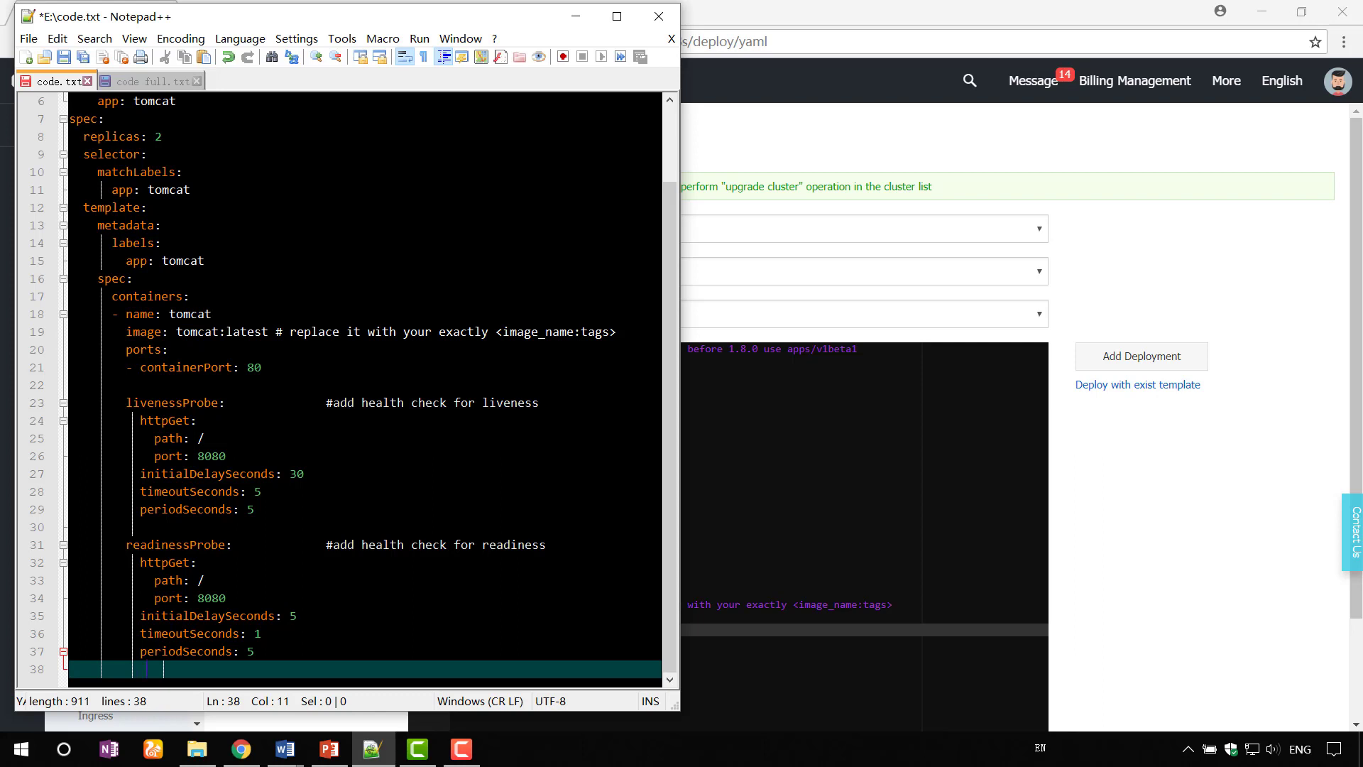
left_click(94, 383)
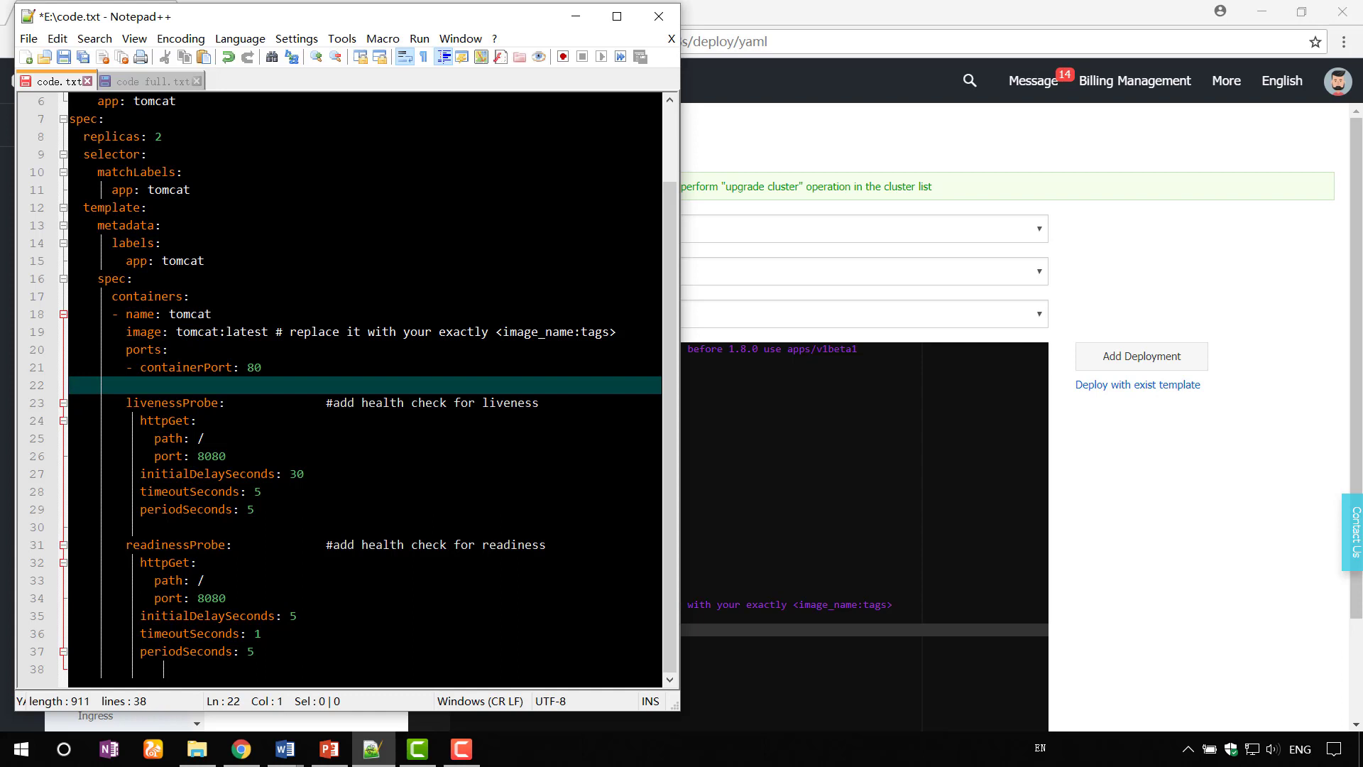
left_click(291, 665)
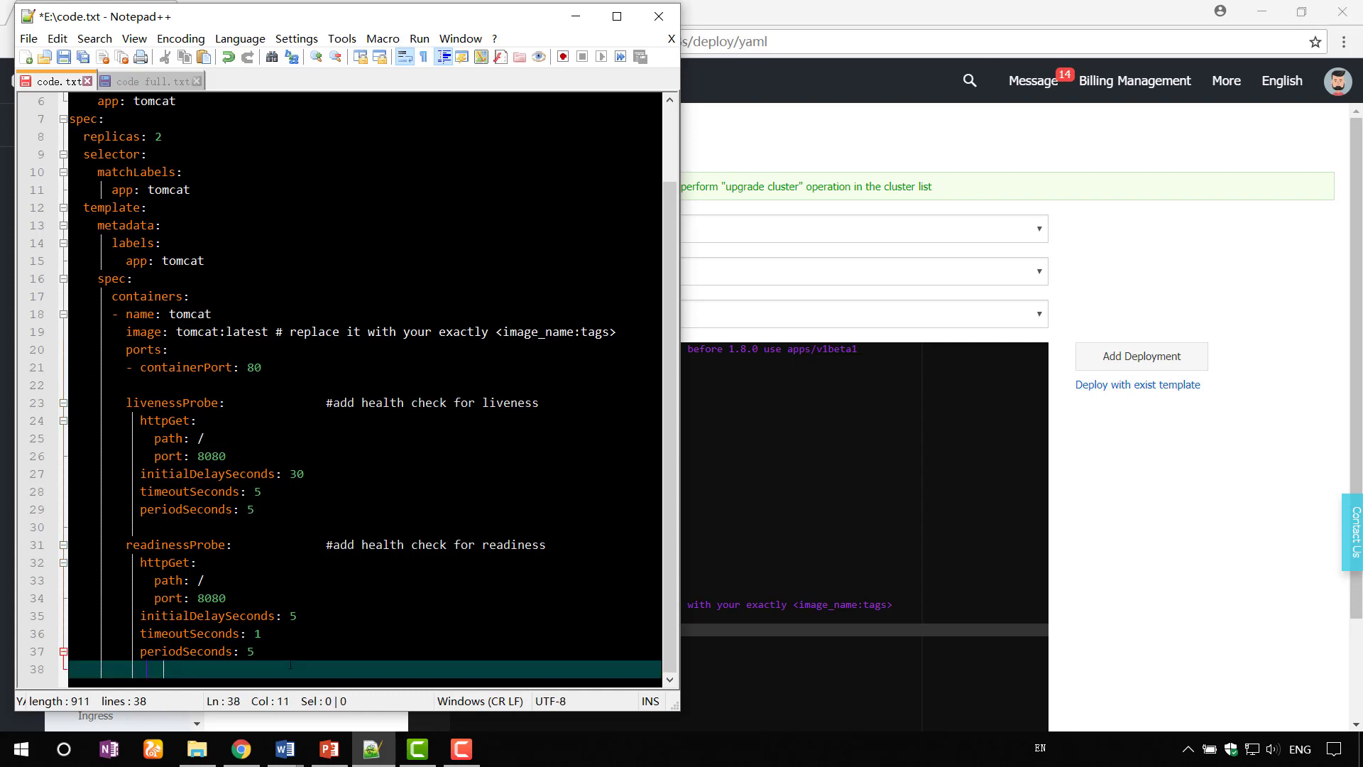
key("Return")
key("Return")
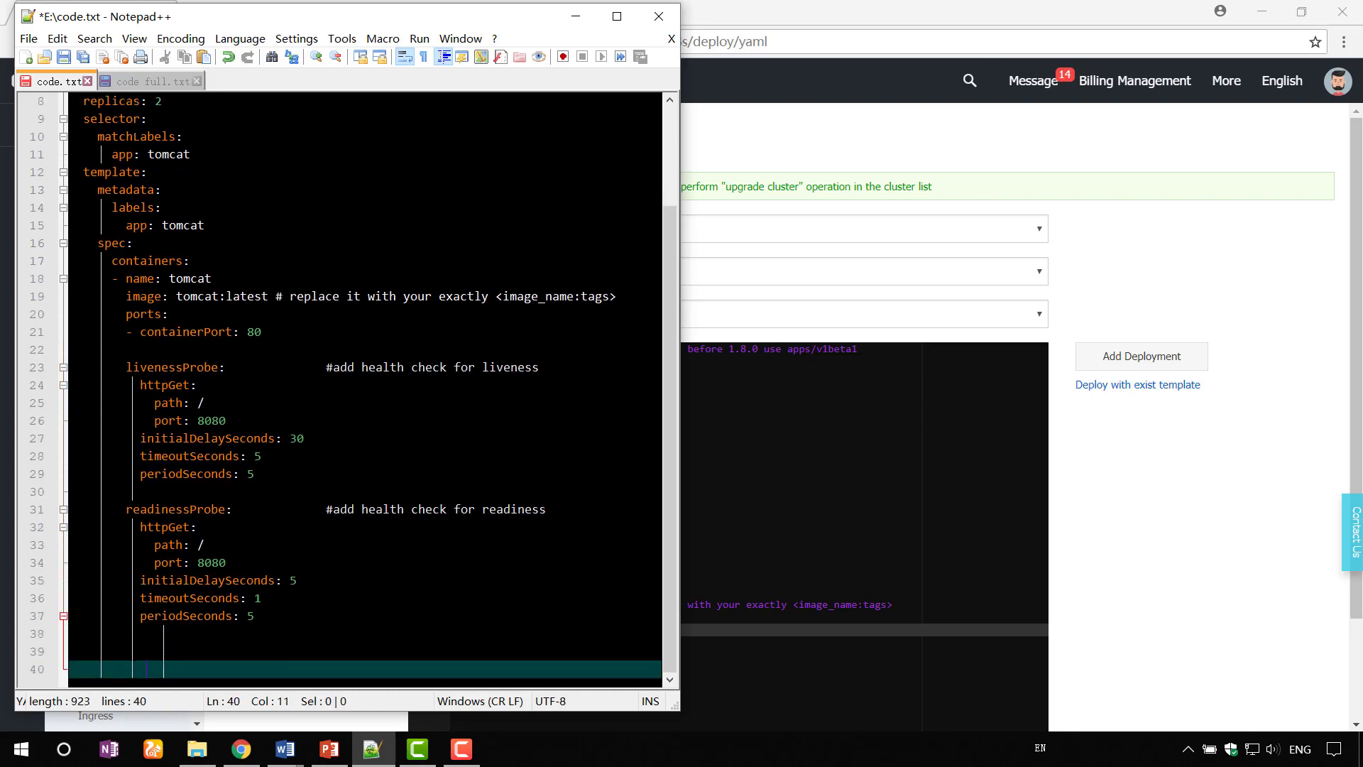
left_click(1190, 579)
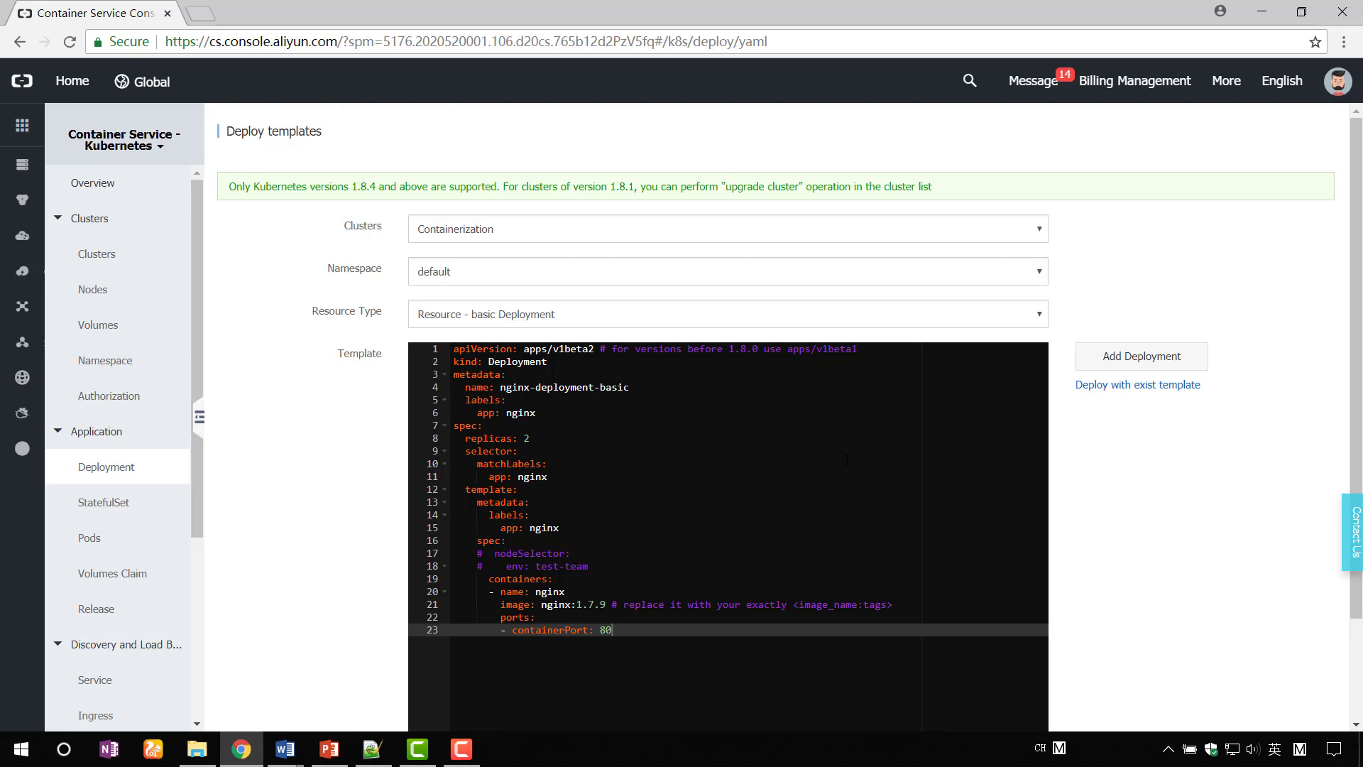
- Open Elastic Compute Service in a new tab and start a new disk from Disks
left_click(20, 135)
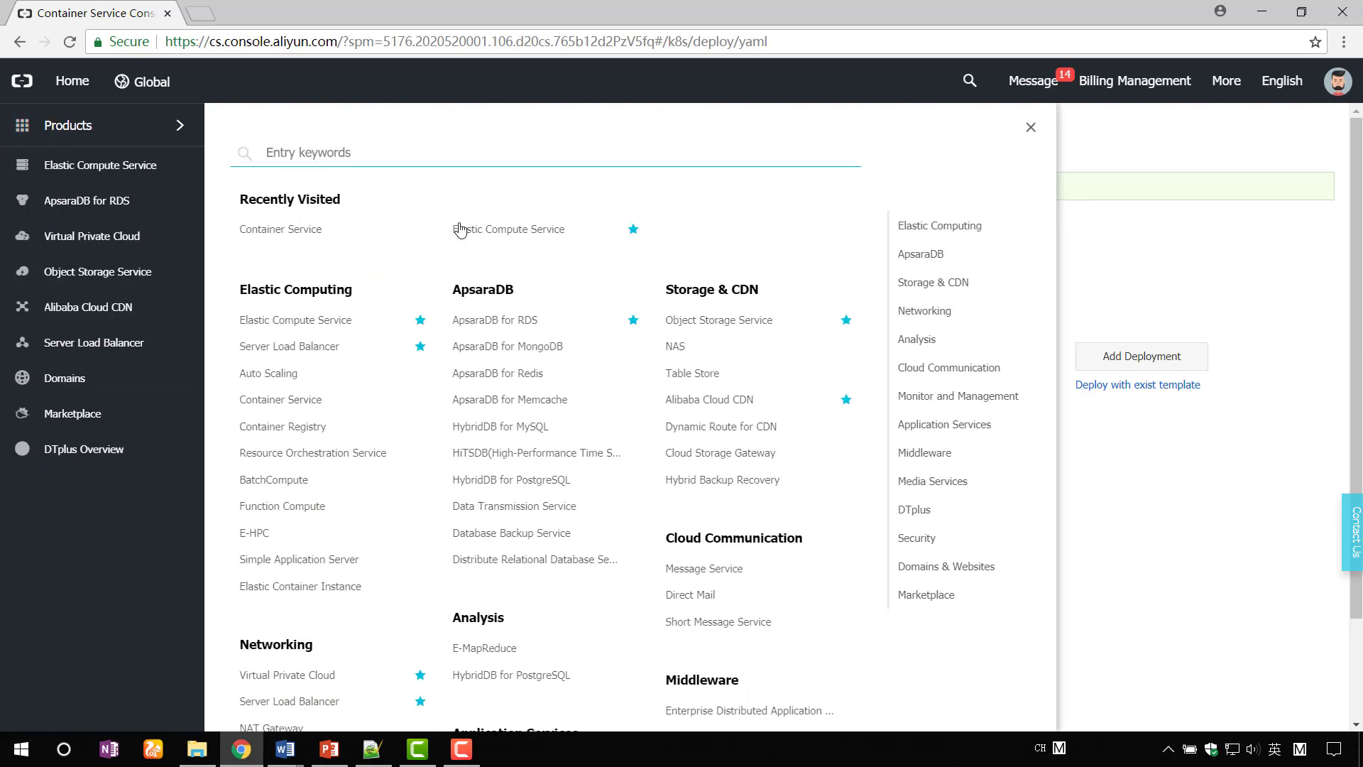
right_click(465, 228)
left_click(499, 236)
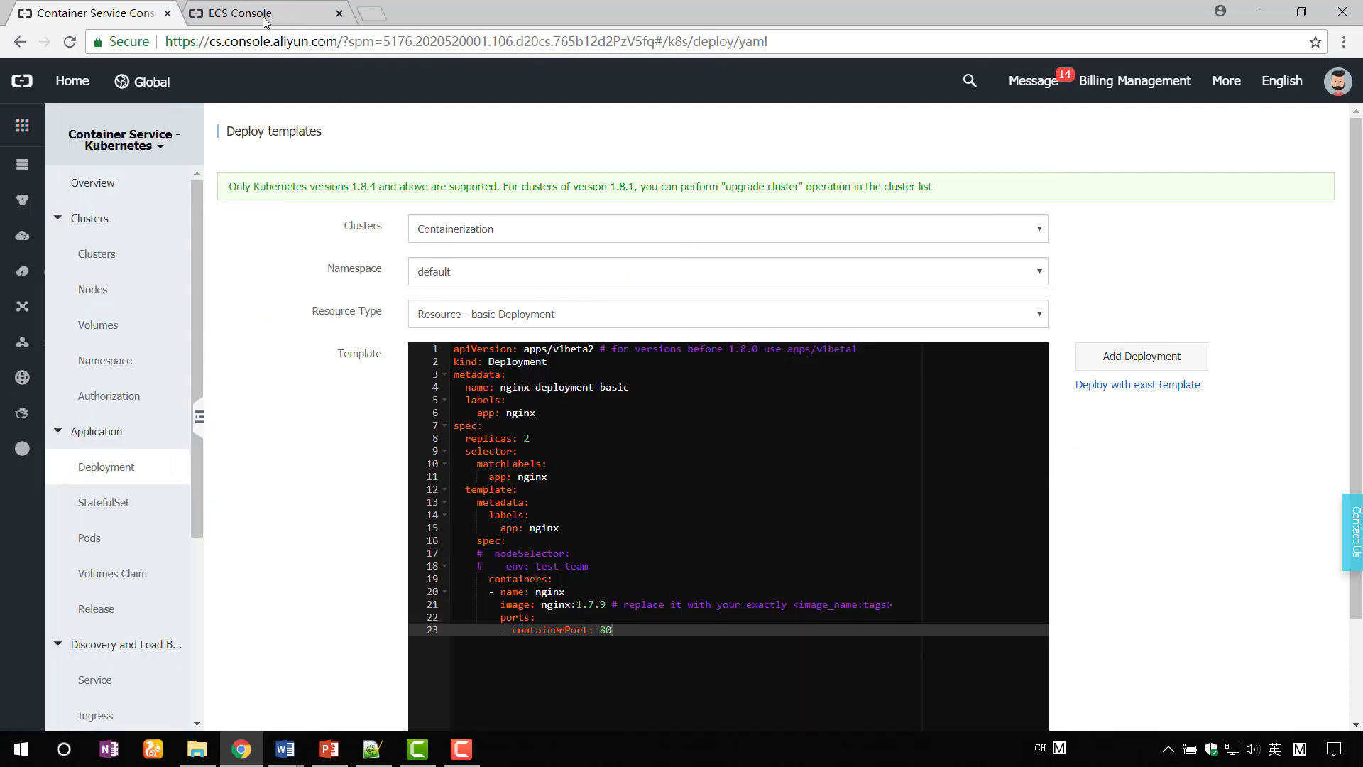
left_click(265, 21)
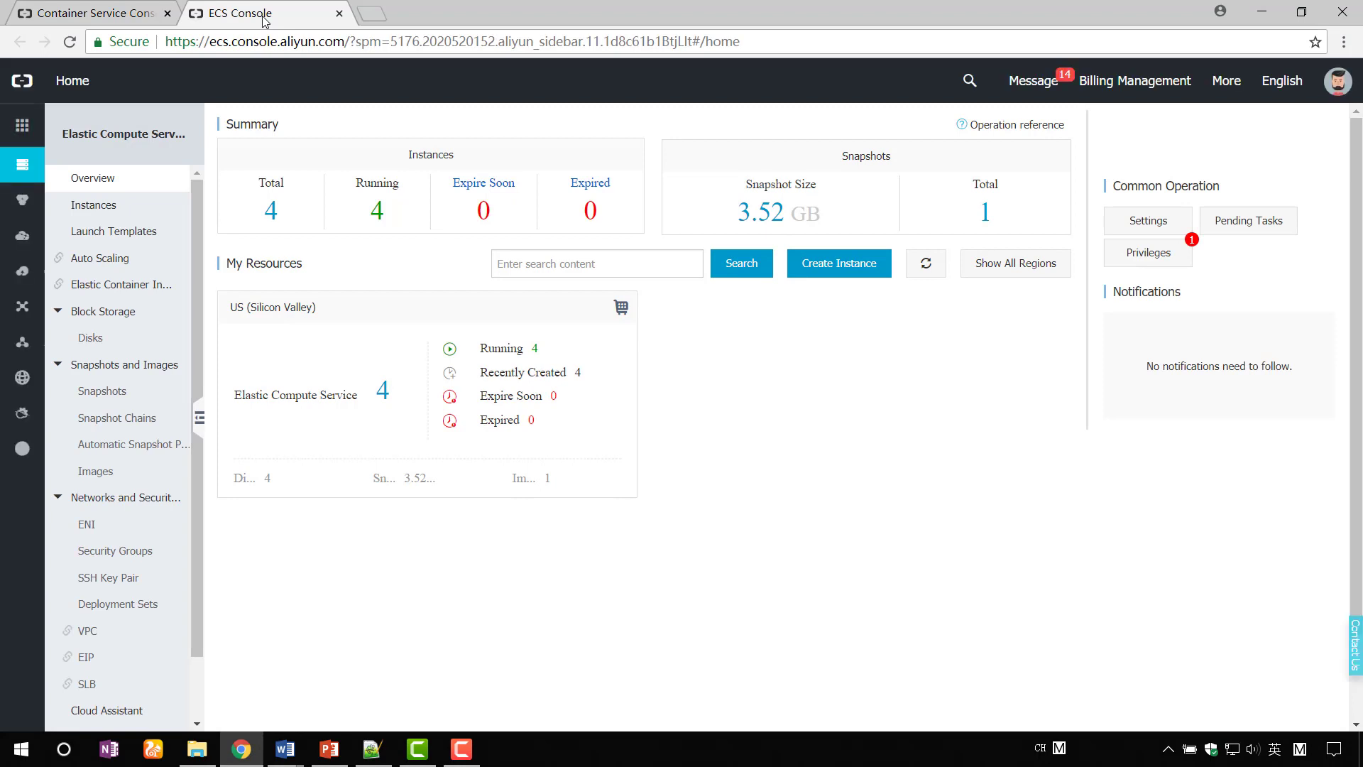
left_click(110, 343)
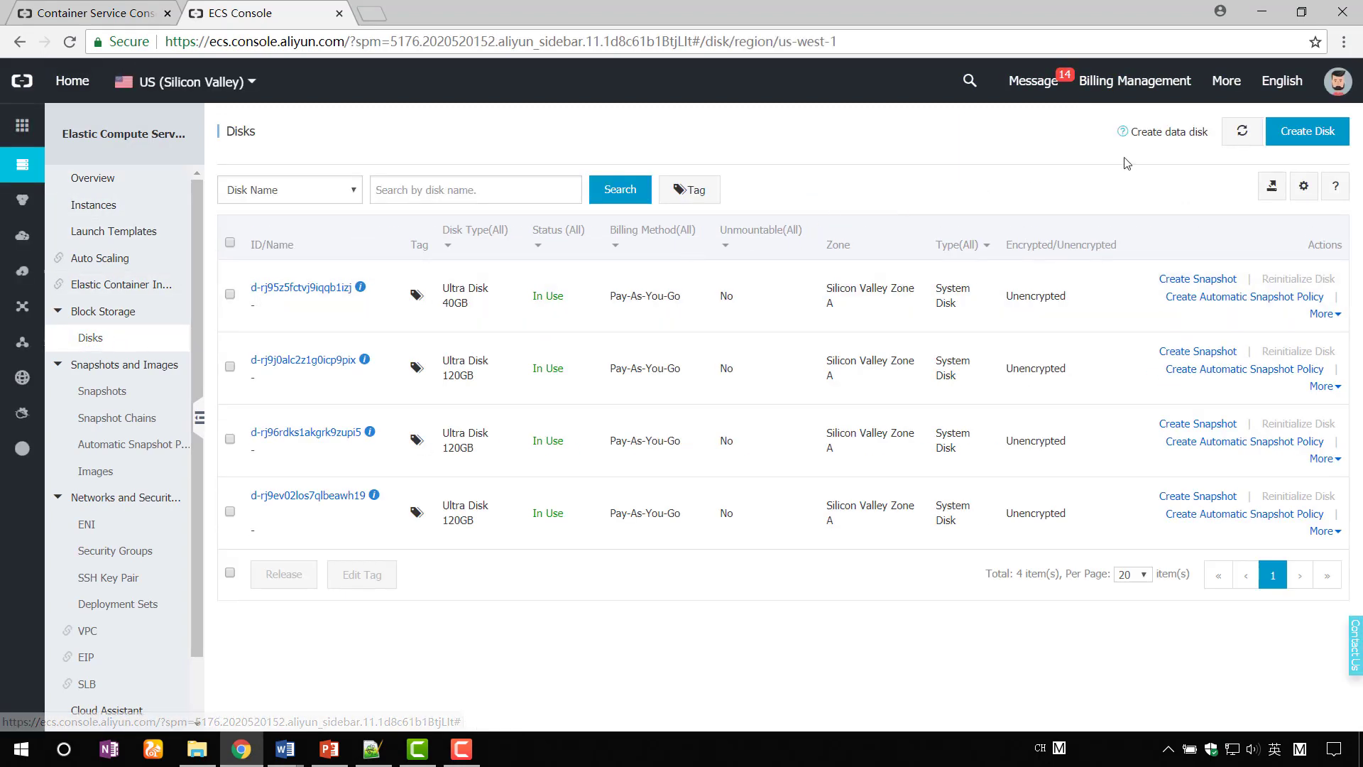
left_click(1339, 139)
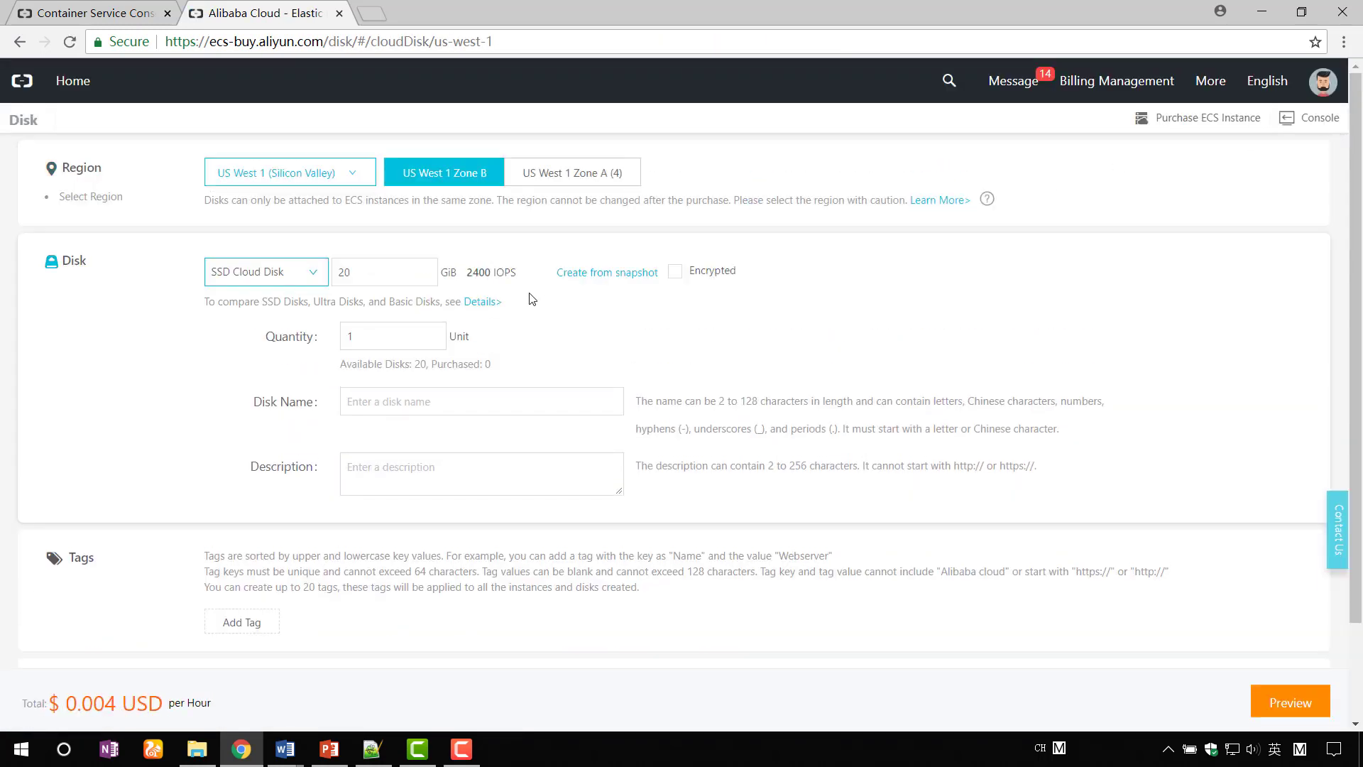
- Create the 20 GiB SSD disk disk-demo in US West 1 Zone A
left_click(290, 179)
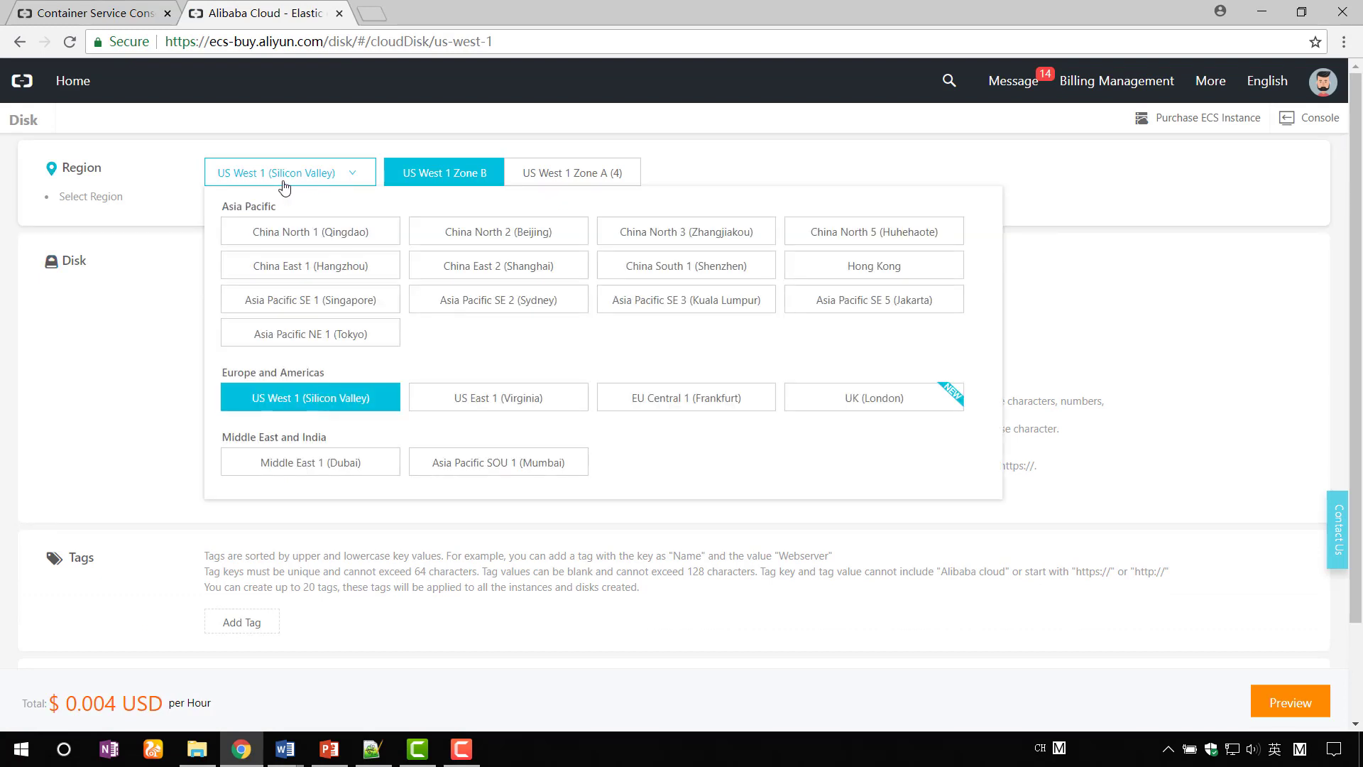
left_click(330, 403)
left_click(564, 185)
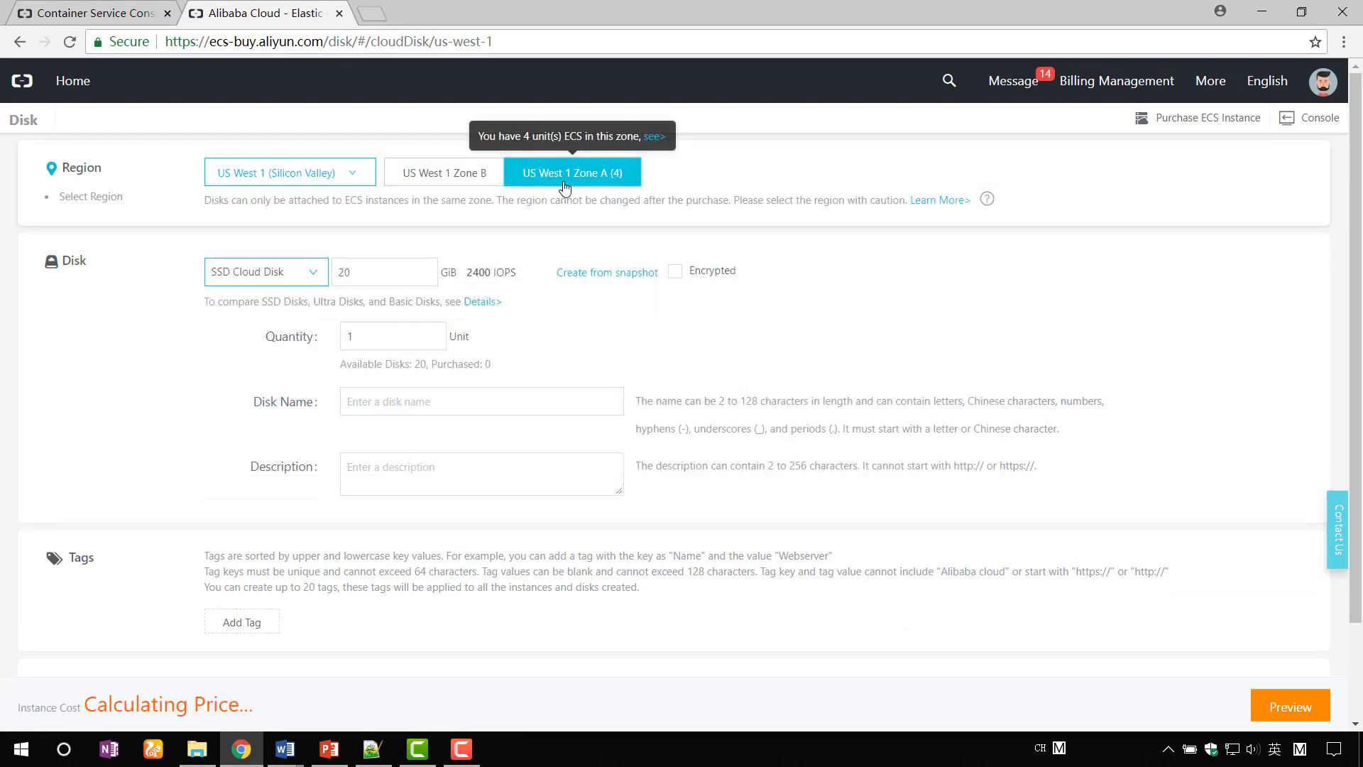
left_click(405, 411)
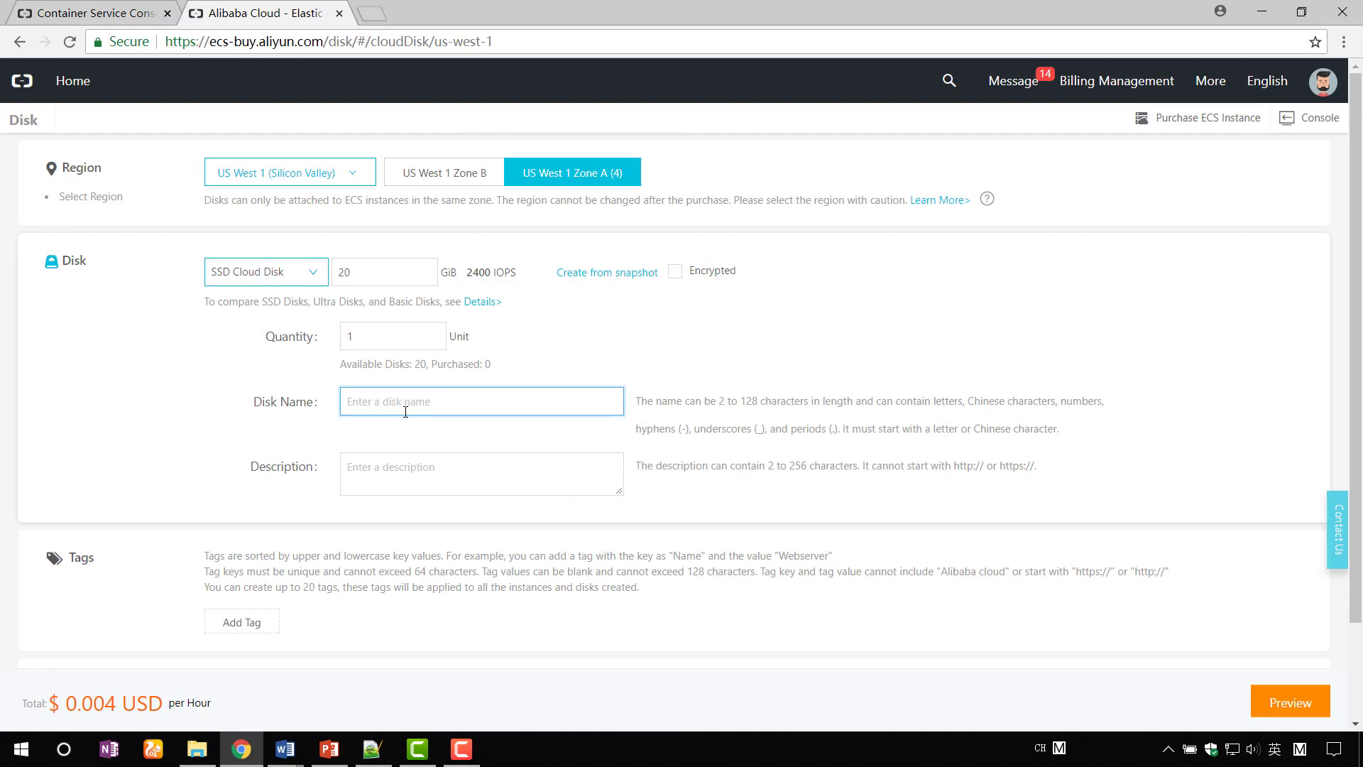
type("disk-demo")
scroll(405, 411, "down", 1)
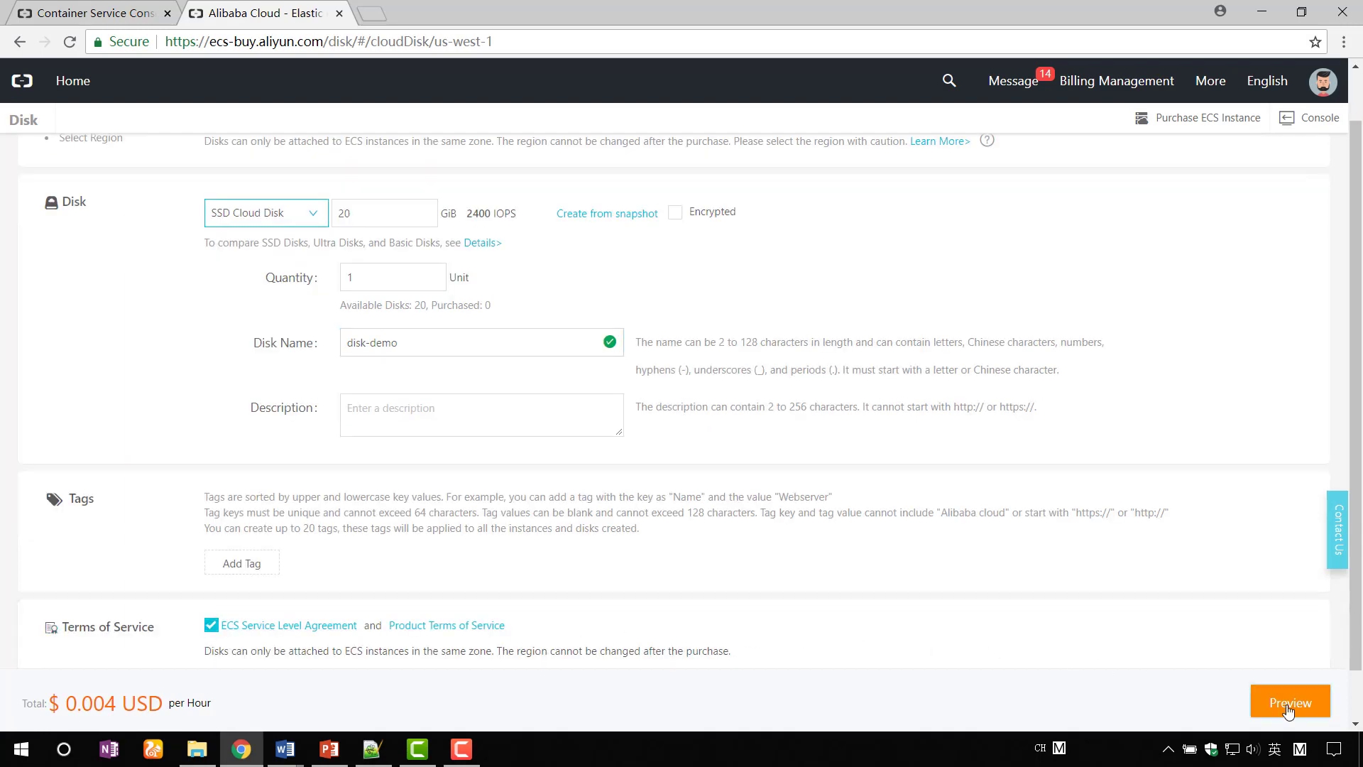
left_click(1282, 702)
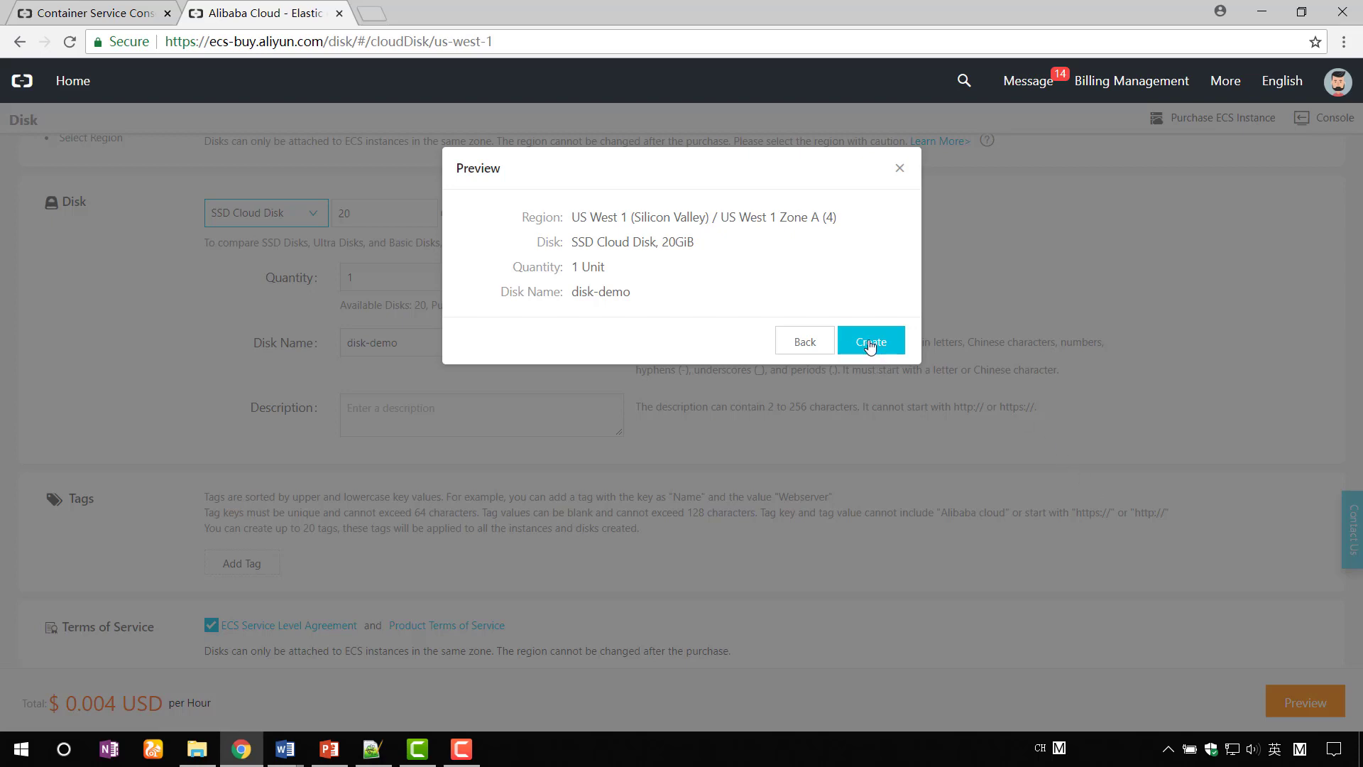
left_click(872, 342)
left_click(822, 303)
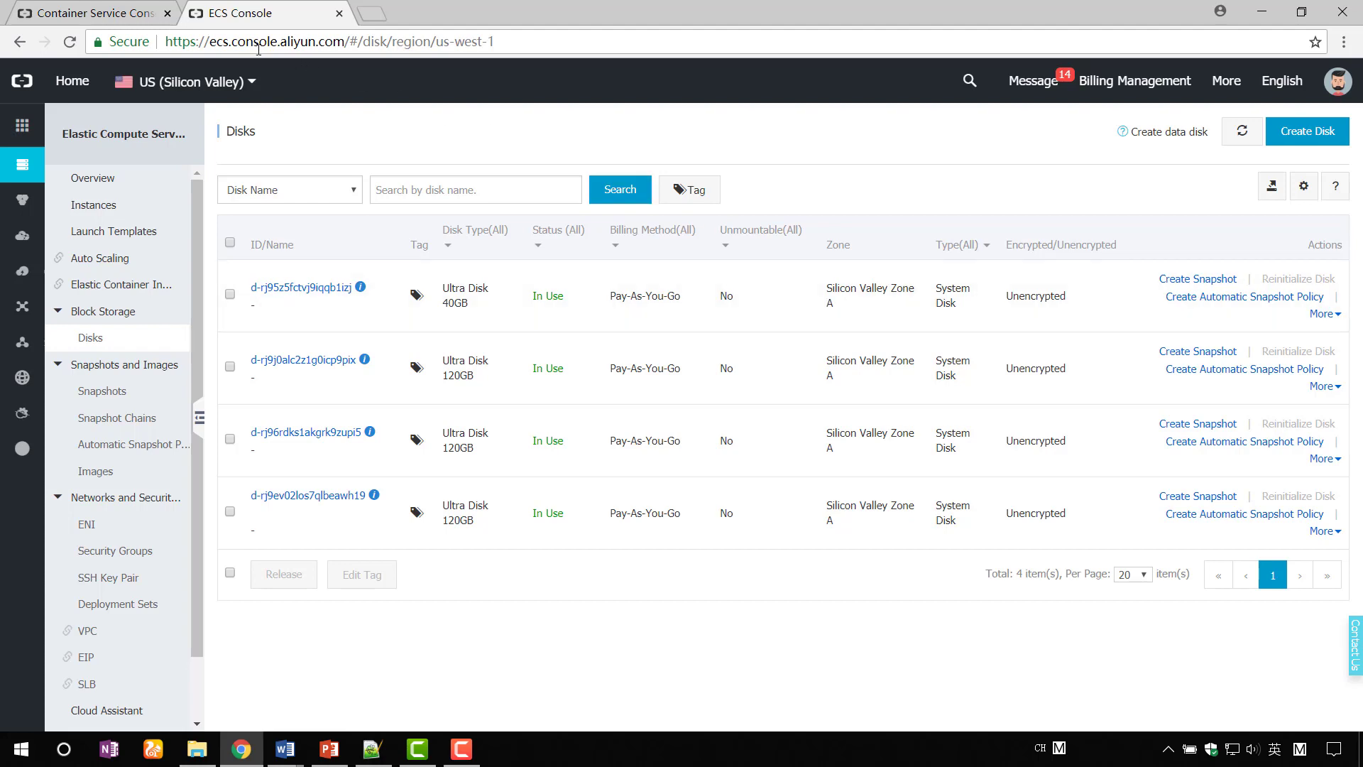
- Back in Container Service, create a volume backed by the disk-demo cloud disk
left_click(96, 12)
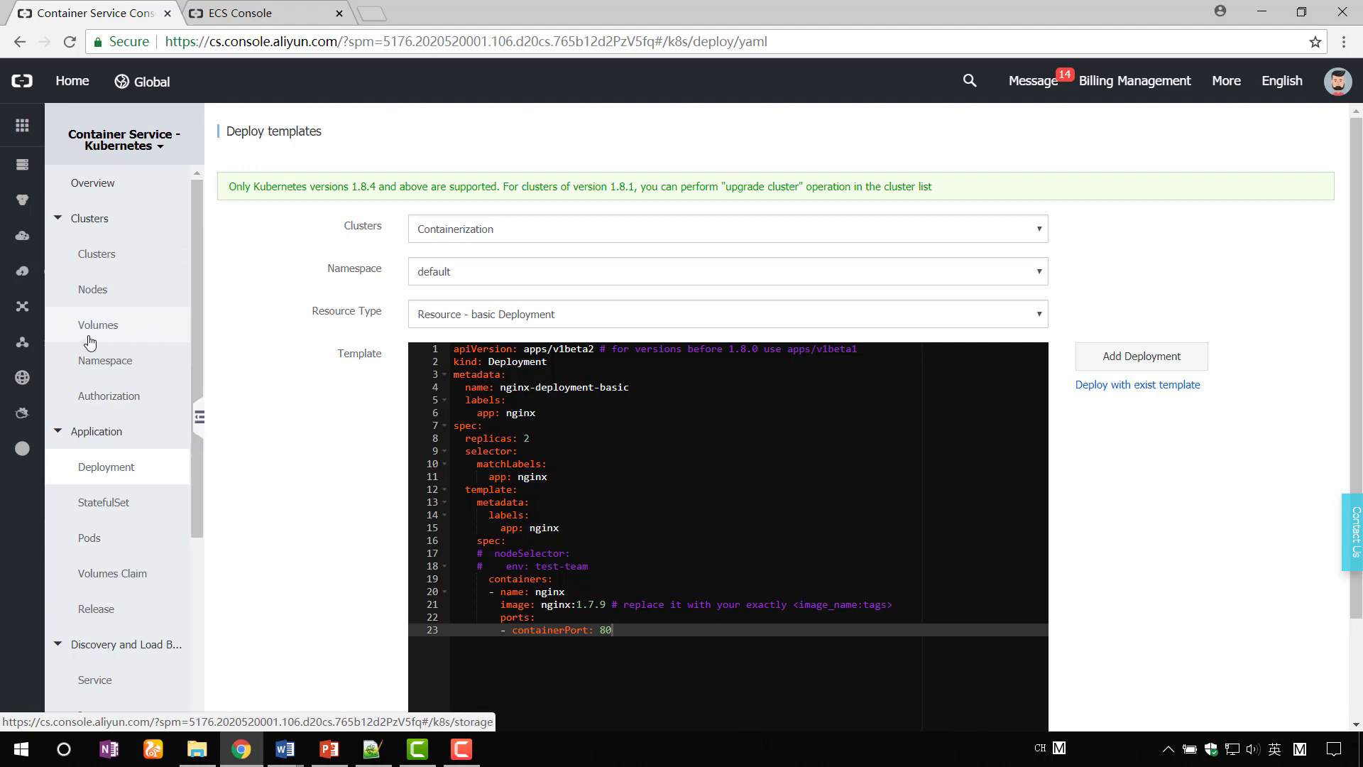
left_click(90, 344)
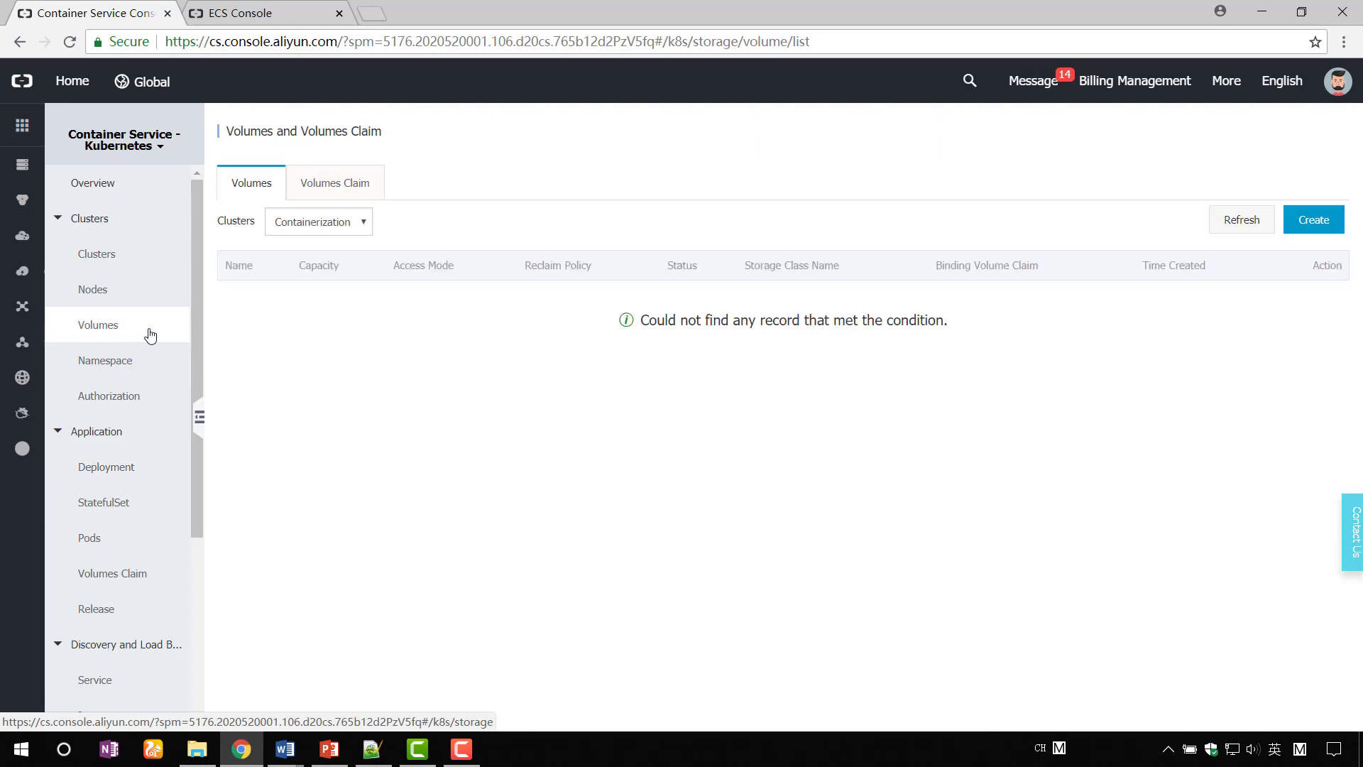
left_click(1313, 220)
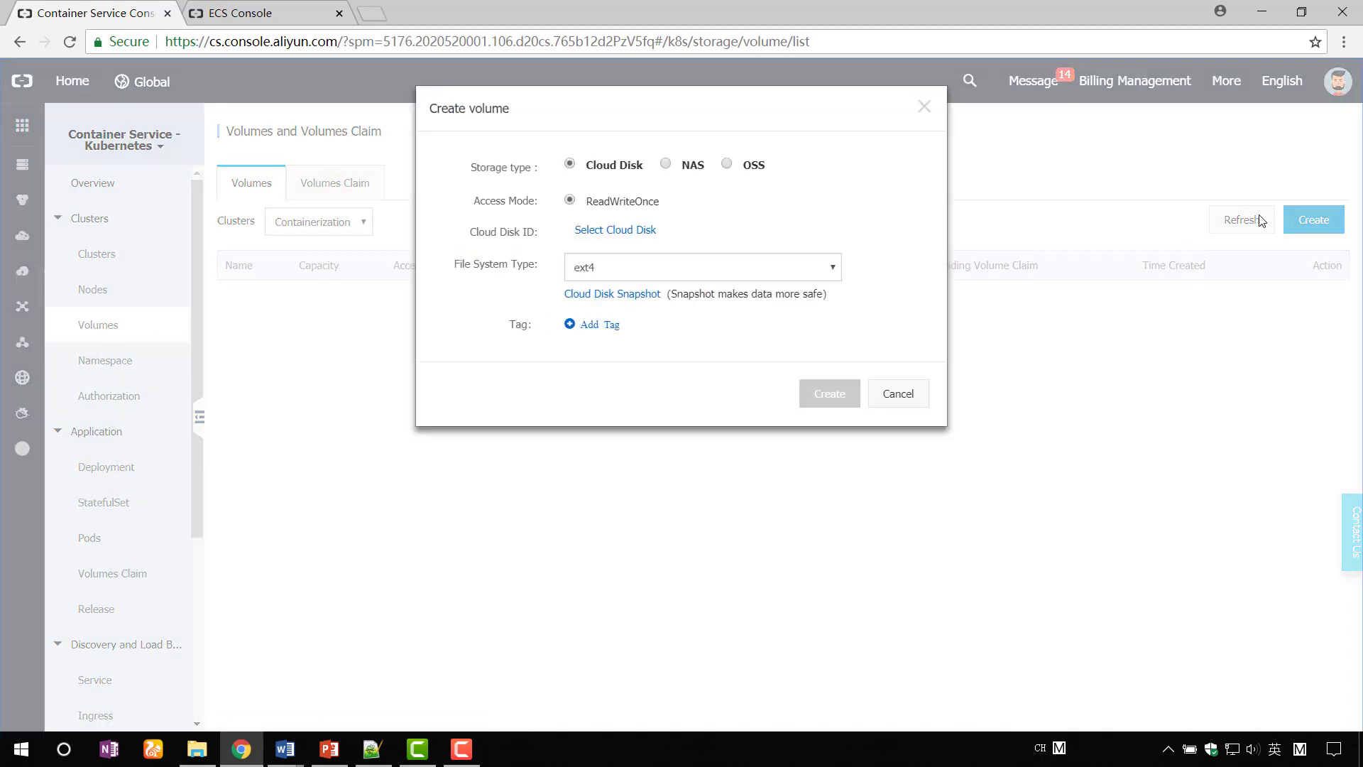
left_click(615, 231)
left_click(903, 207)
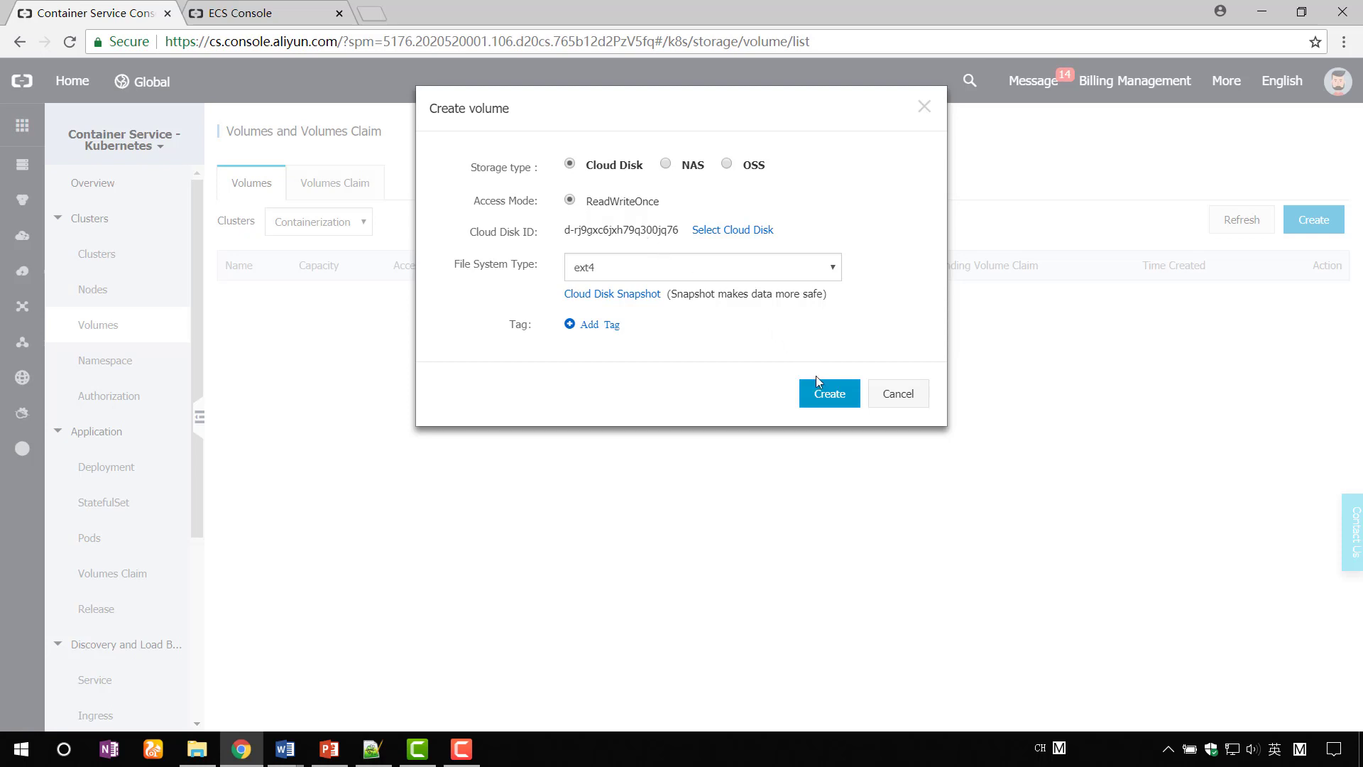
left_click(825, 401)
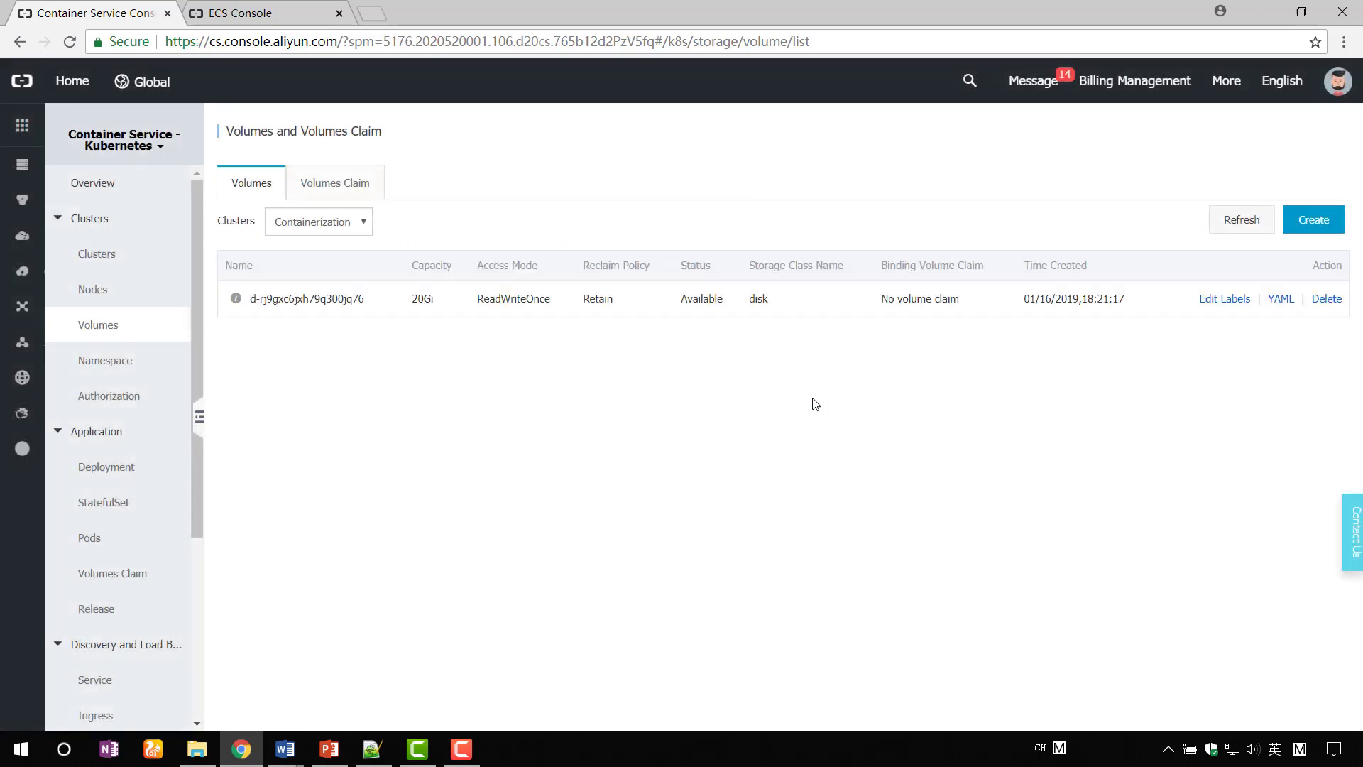
- Create volume claim pvc-disk-demo using the 20Gi cloud disk volume
left_click(362, 197)
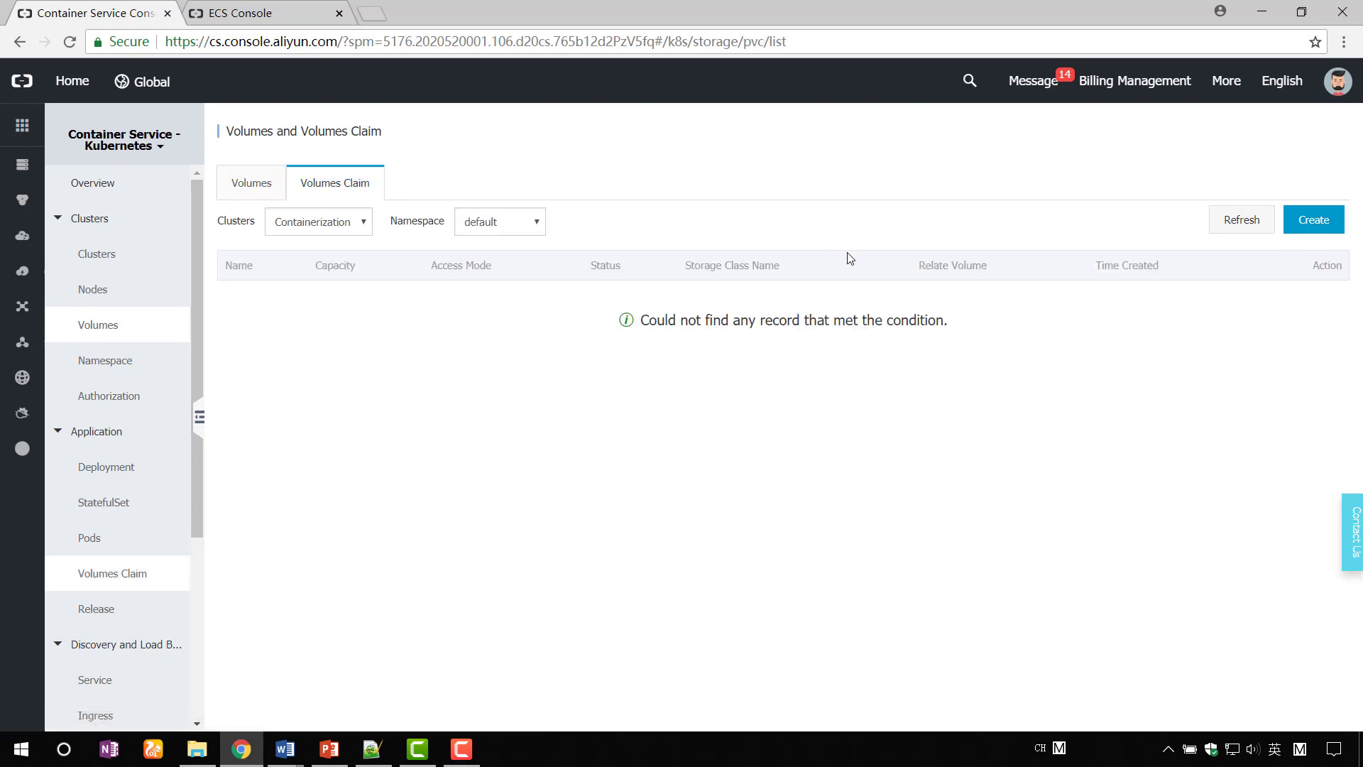
left_click(1311, 222)
left_click(628, 209)
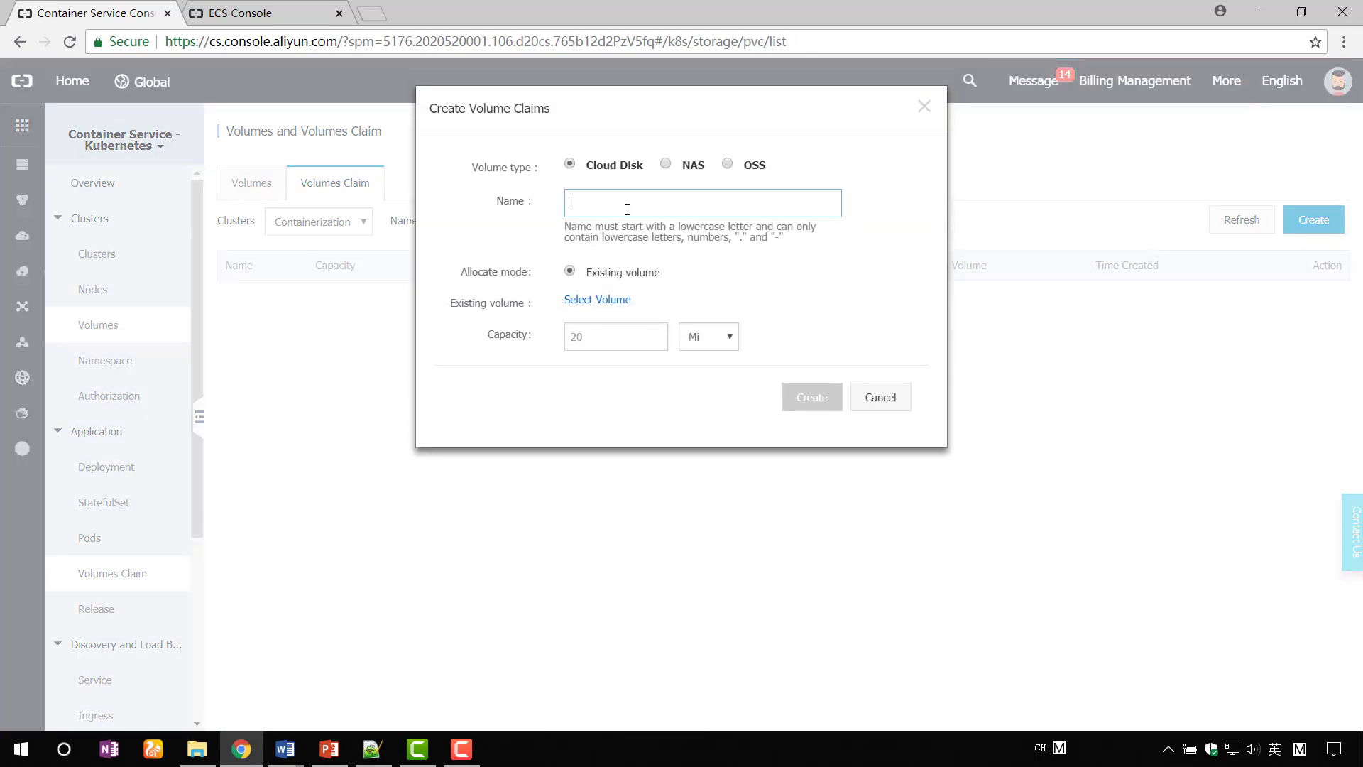
type("pv")
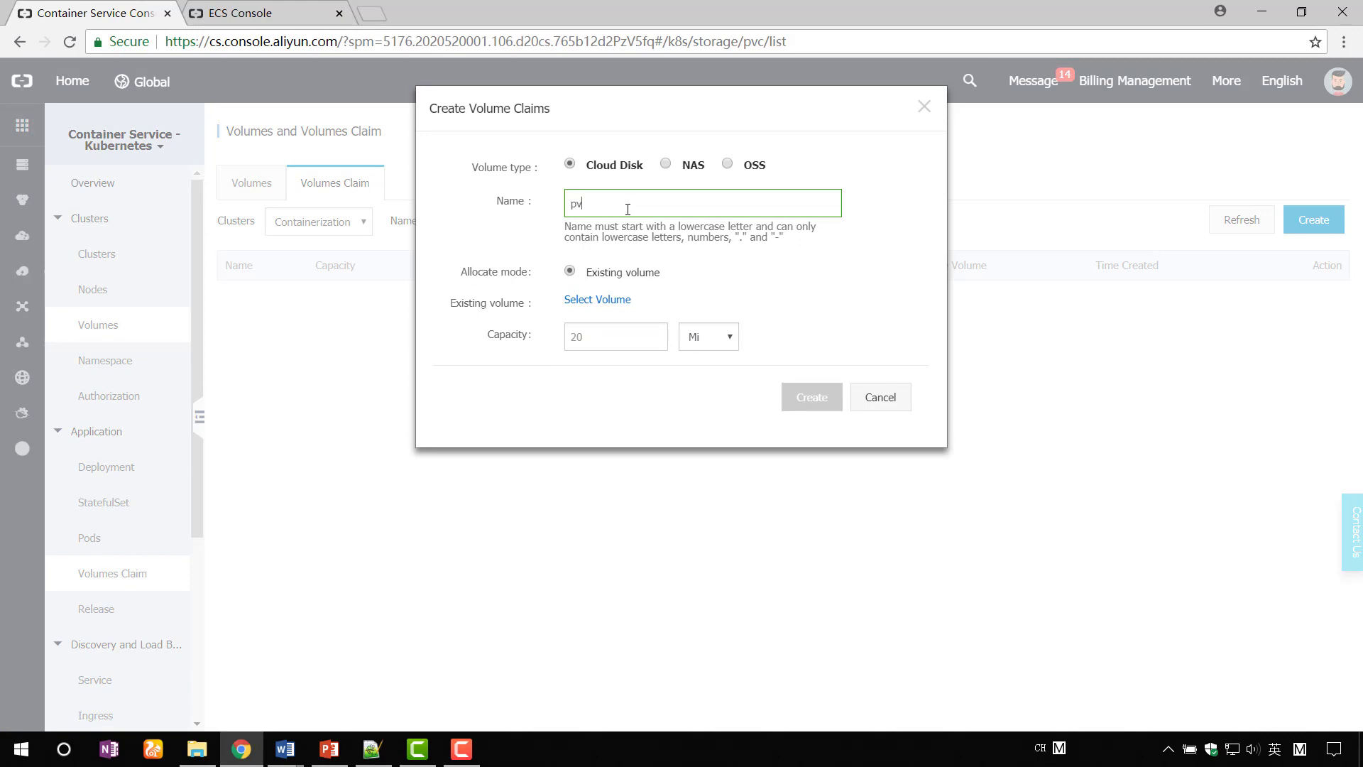
type("c-disk")
type("-d")
type("demo")
left_click(604, 299)
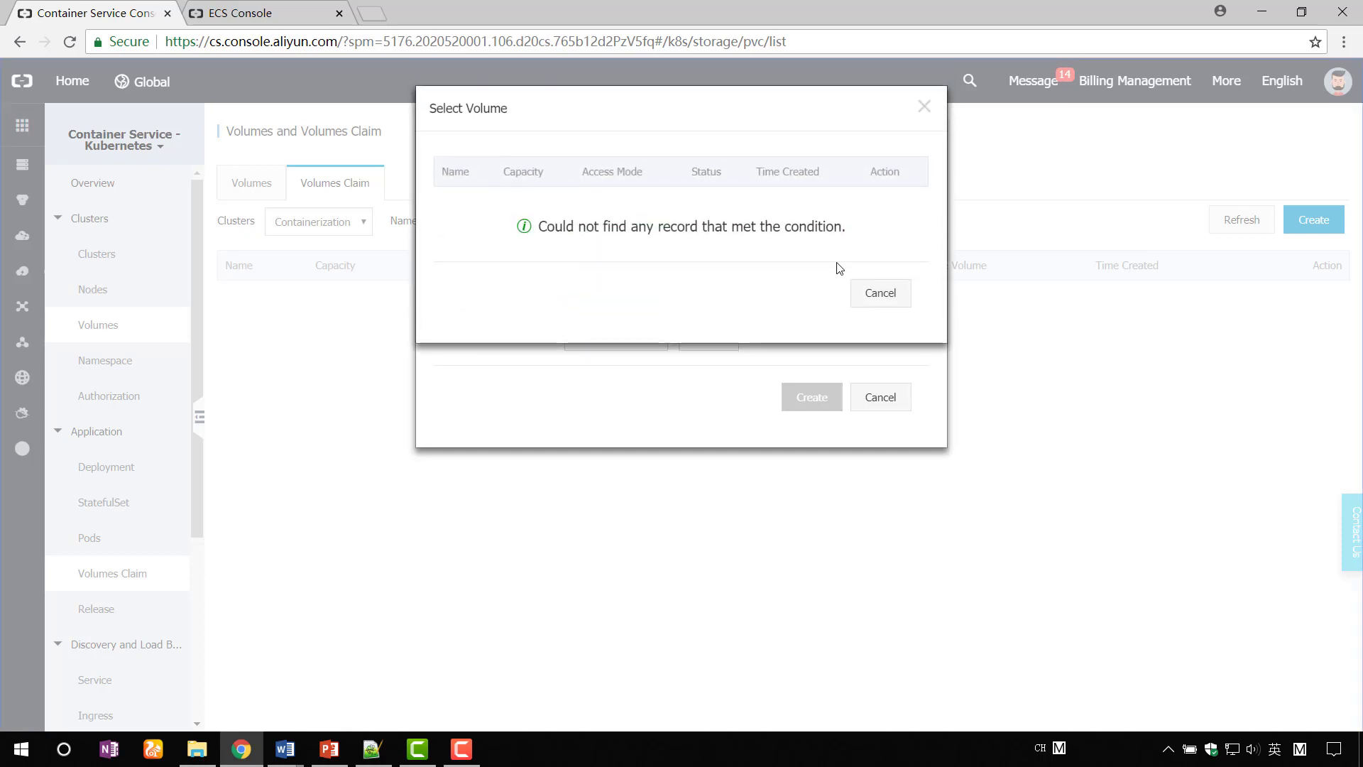
left_click(897, 213)
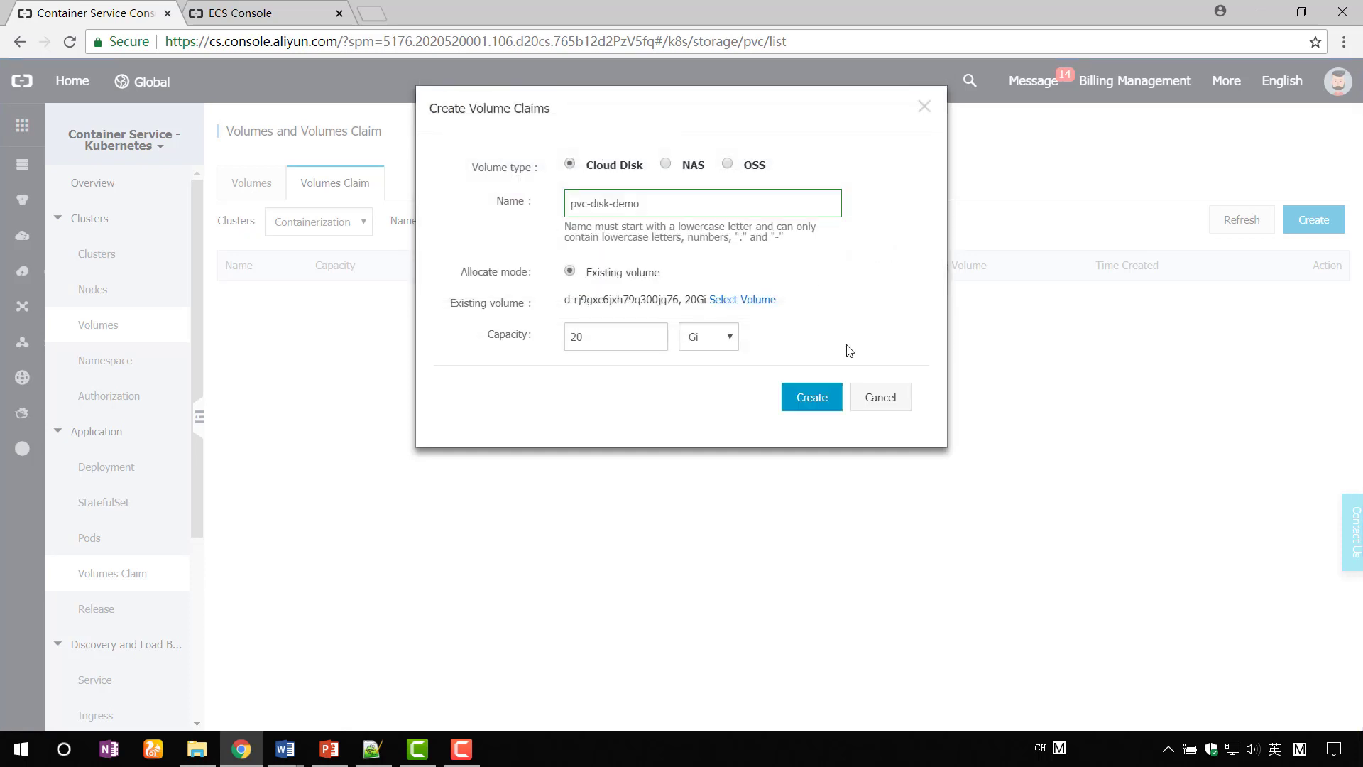
left_click(827, 402)
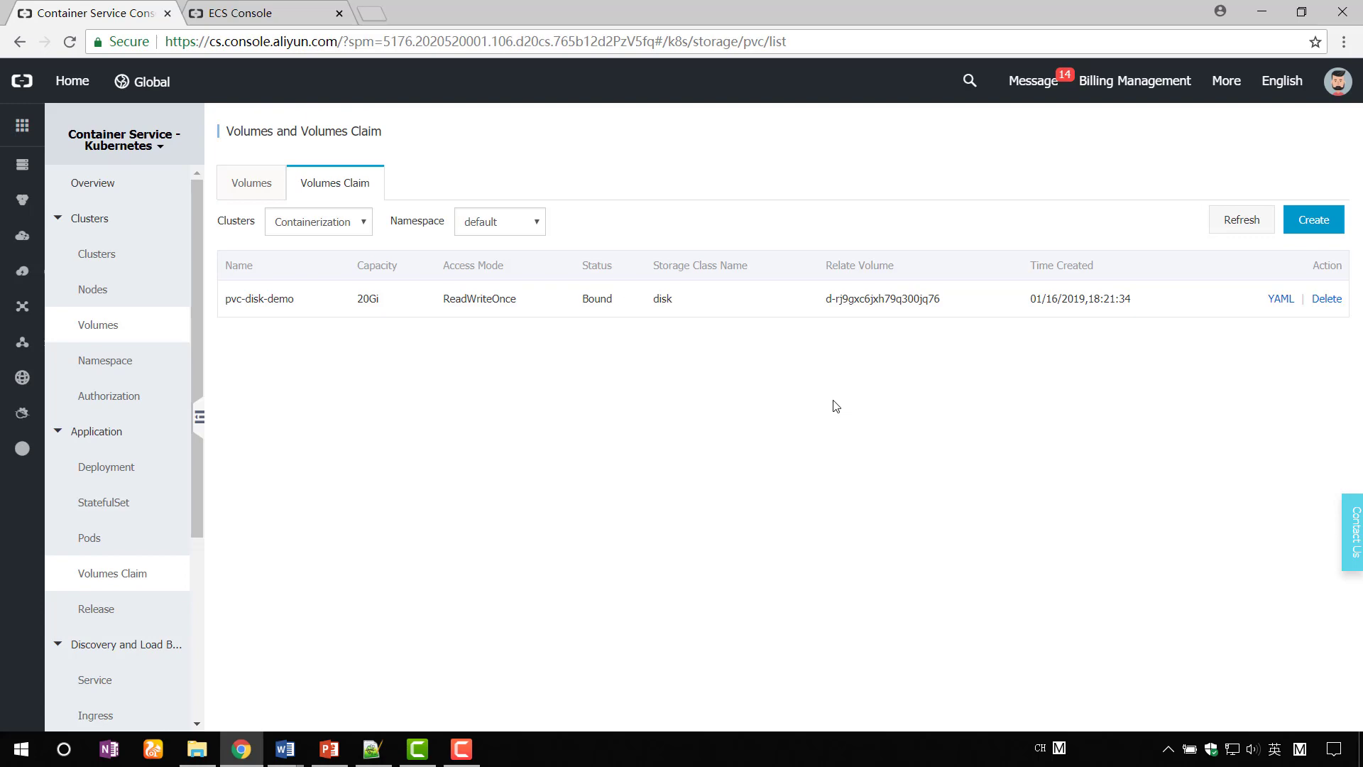
- Add a volumeMount at /data and a volume with claimName pvc-disk-demo to code.txt
left_click(372, 748)
type("volumeMounts:               #mount volumes         - name: pvc-disk-demo           mountPath: /data        volumes:                      #claim volumes       - name: pvc-disk-demo         persistentVolumeClaim:             claimName: pvc-disk-demo")
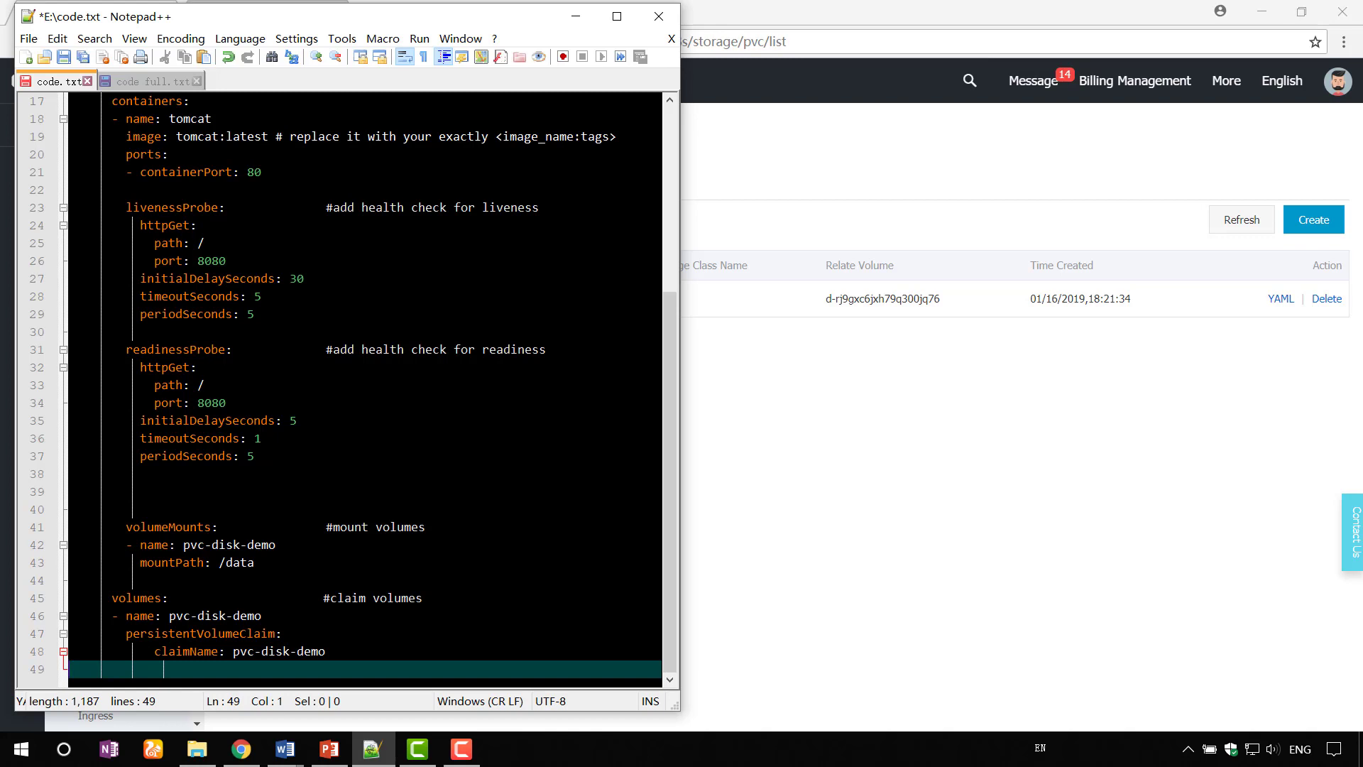
left_click(435, 636)
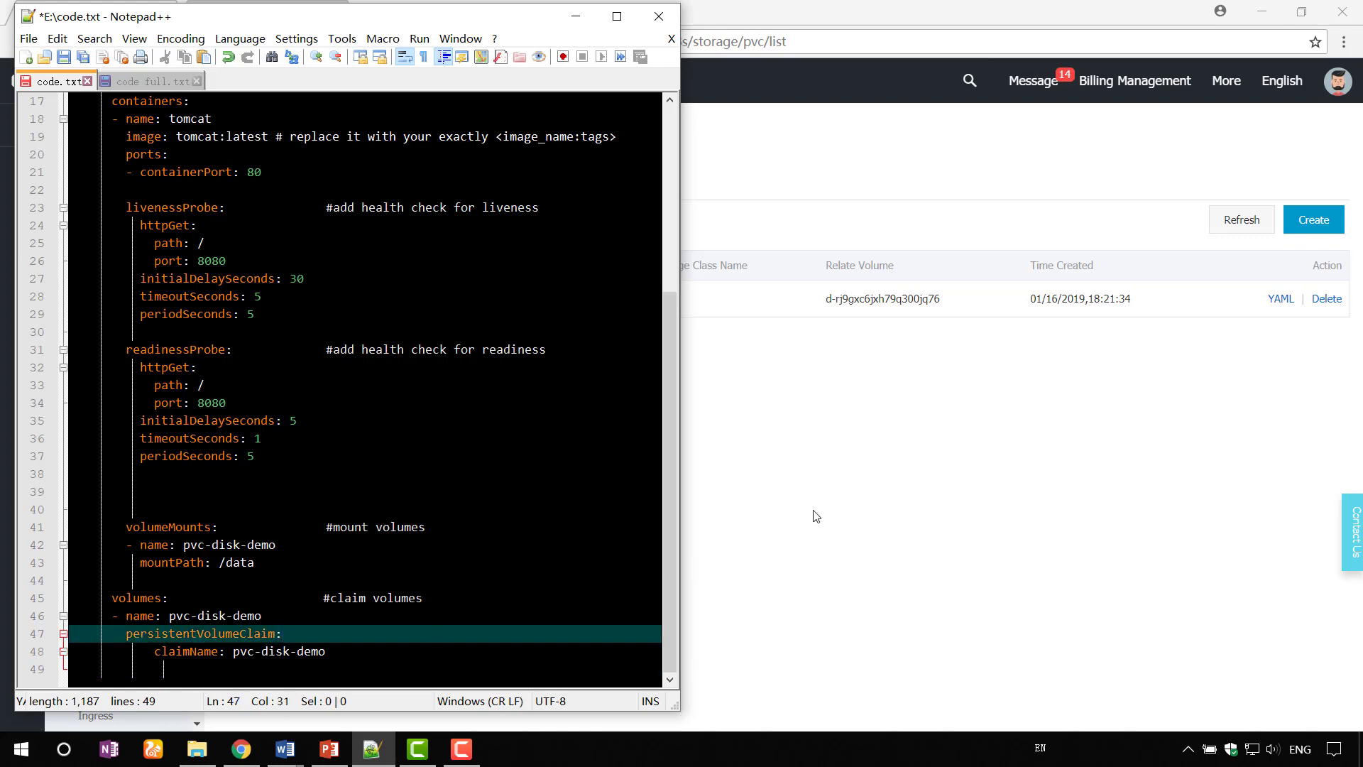
left_click(815, 512)
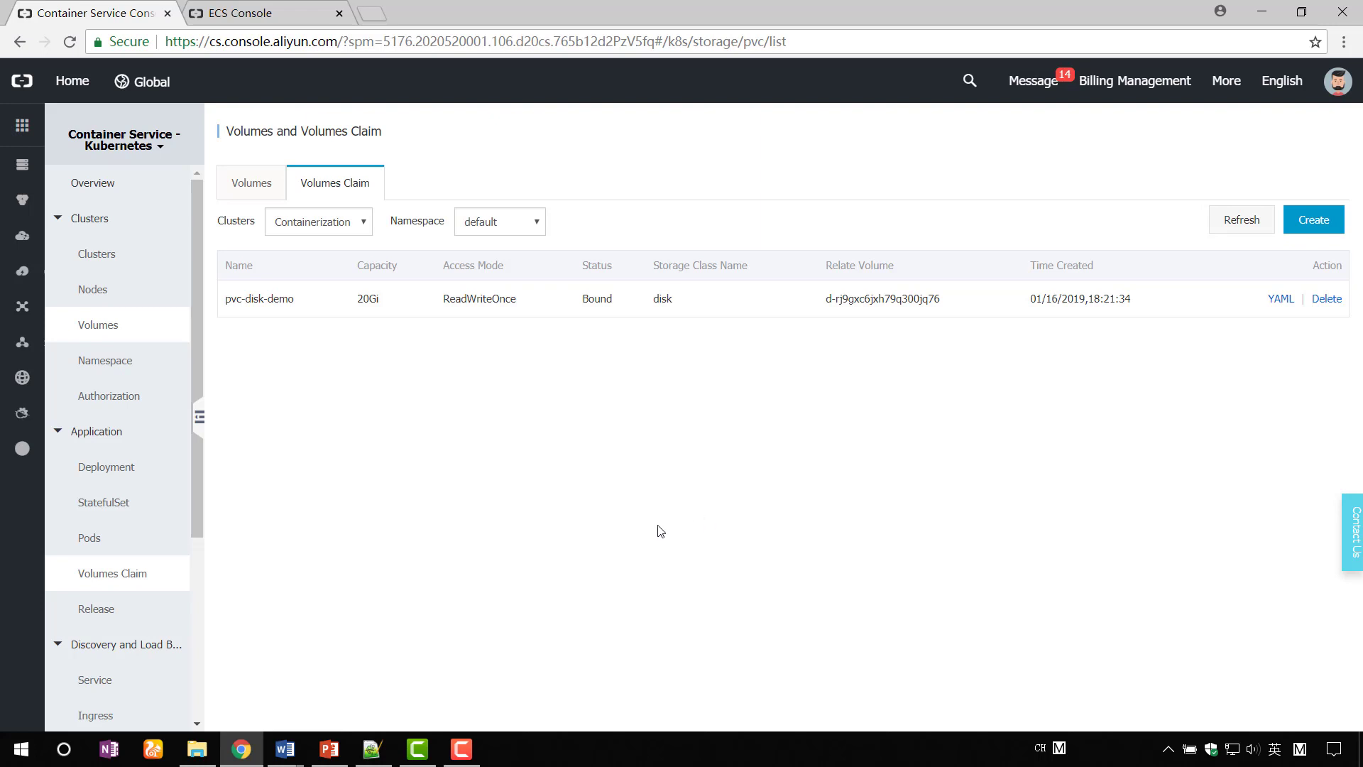
- Start a new config map named config-map-demo from the Config Maps page
scroll(130, 680, "down", 3)
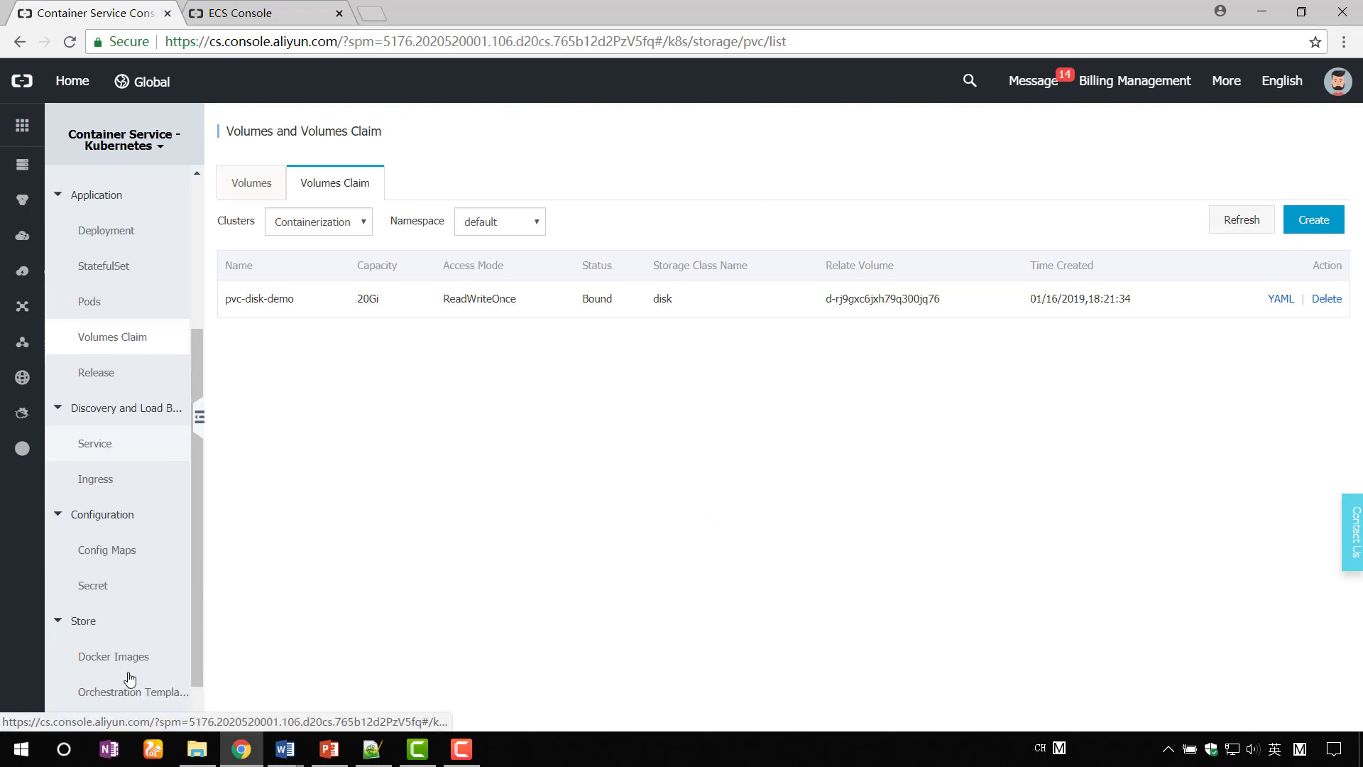
left_click(135, 552)
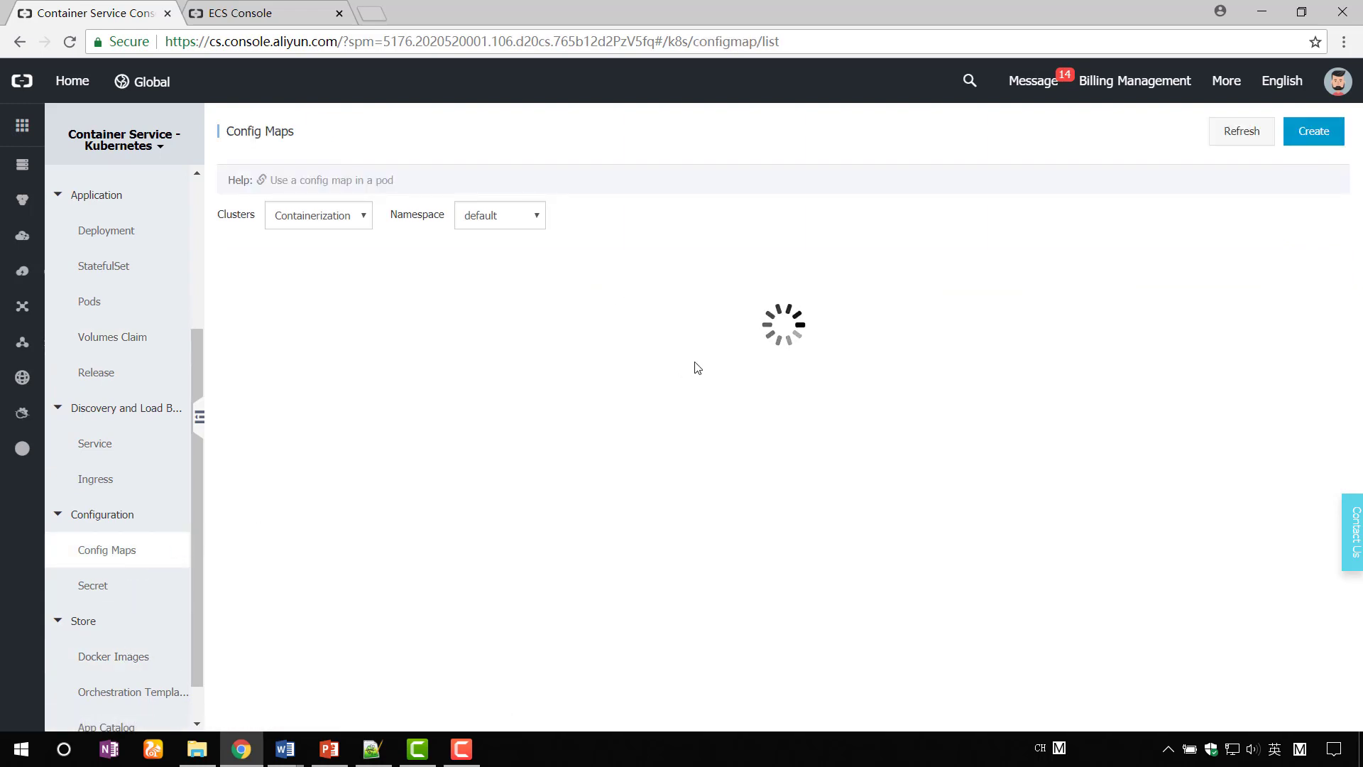
left_click(1305, 141)
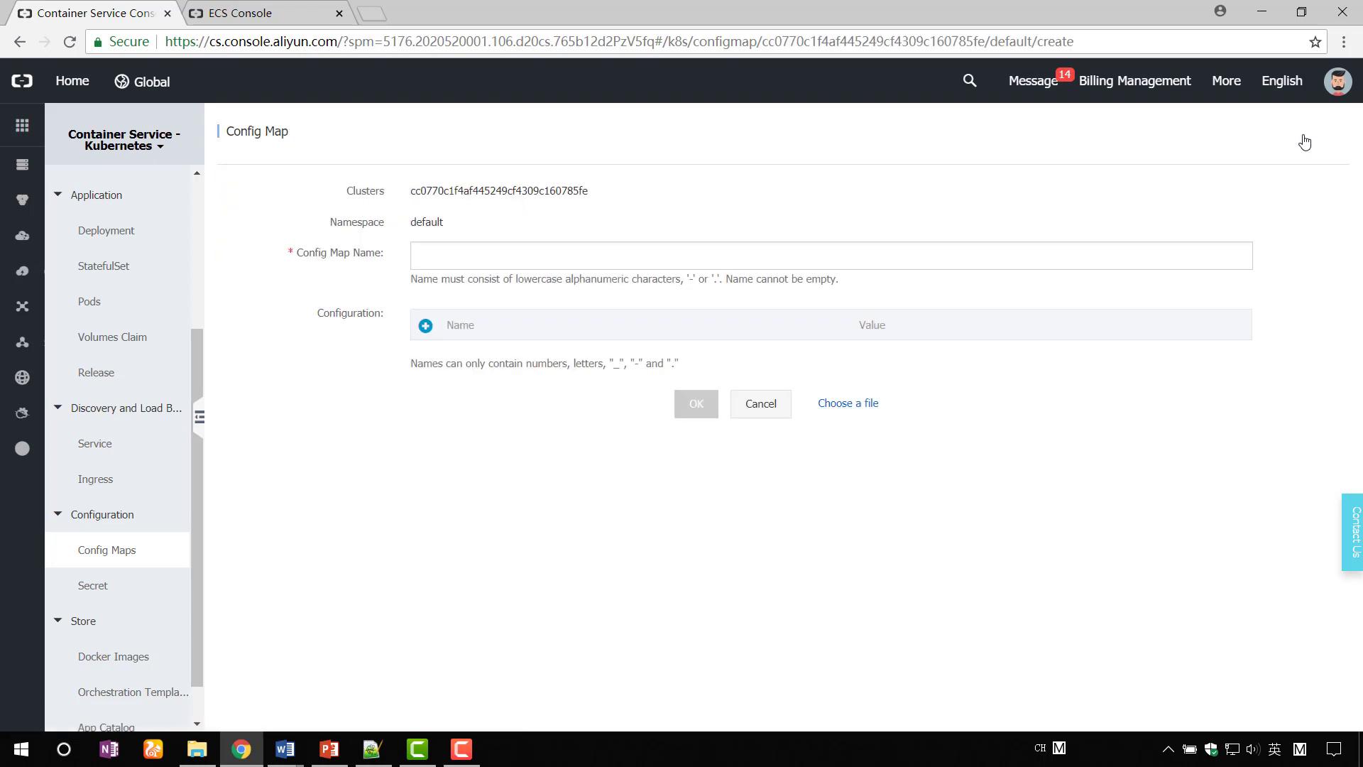
left_click(728, 260)
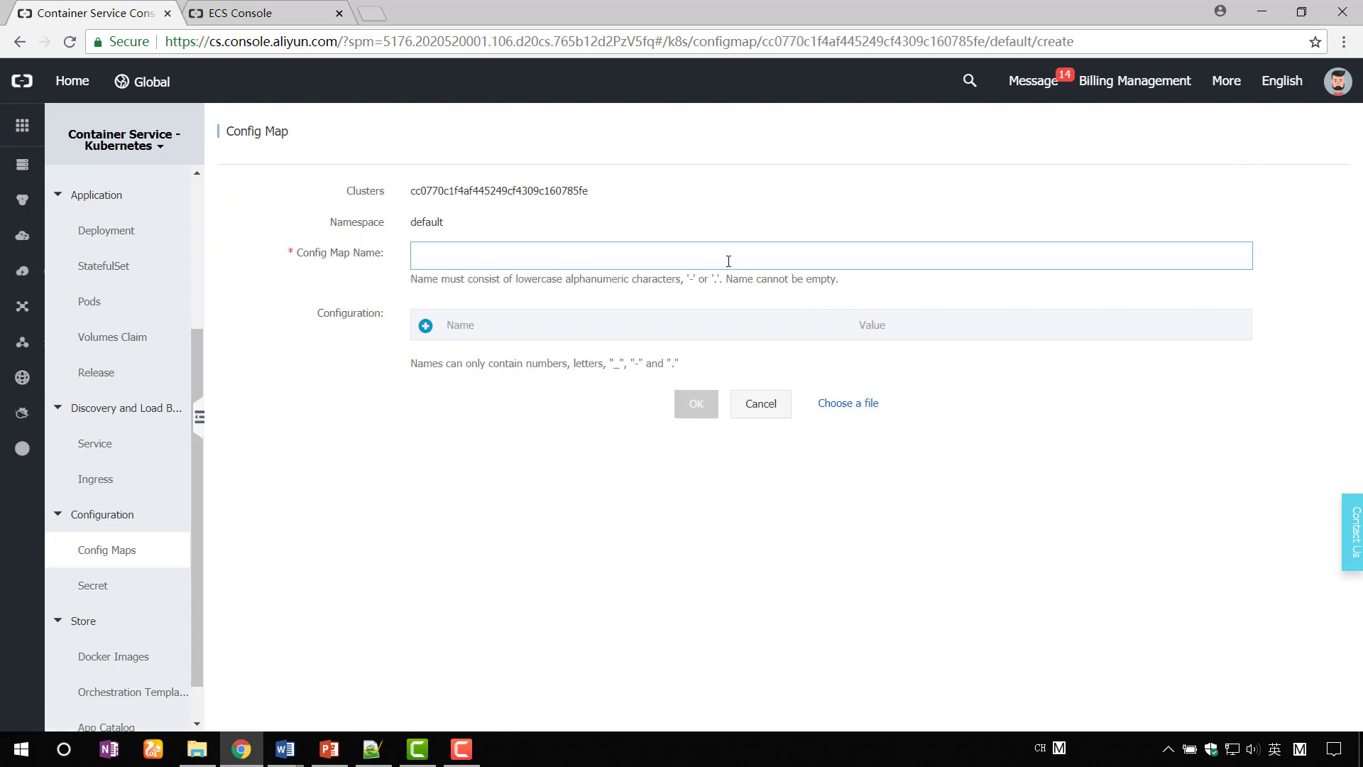
type("config-map-")
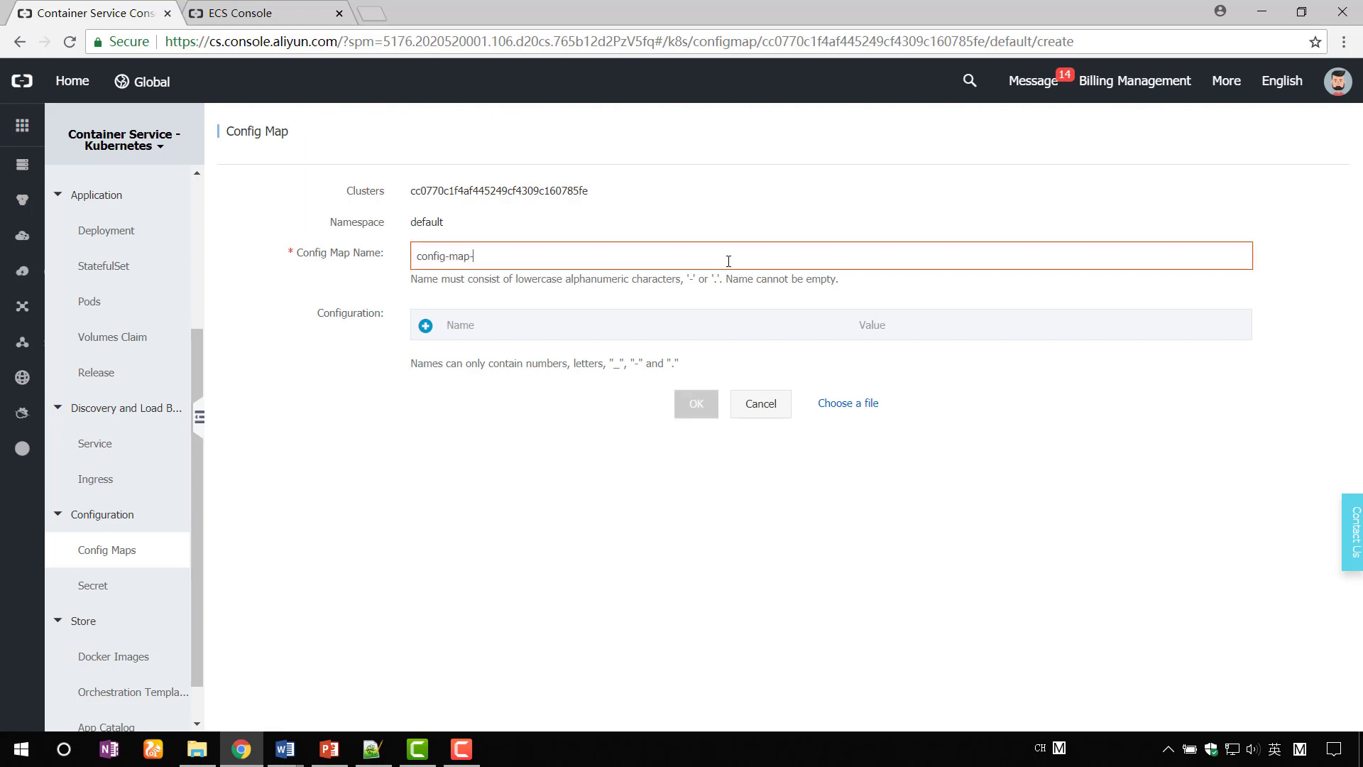
type("demo")
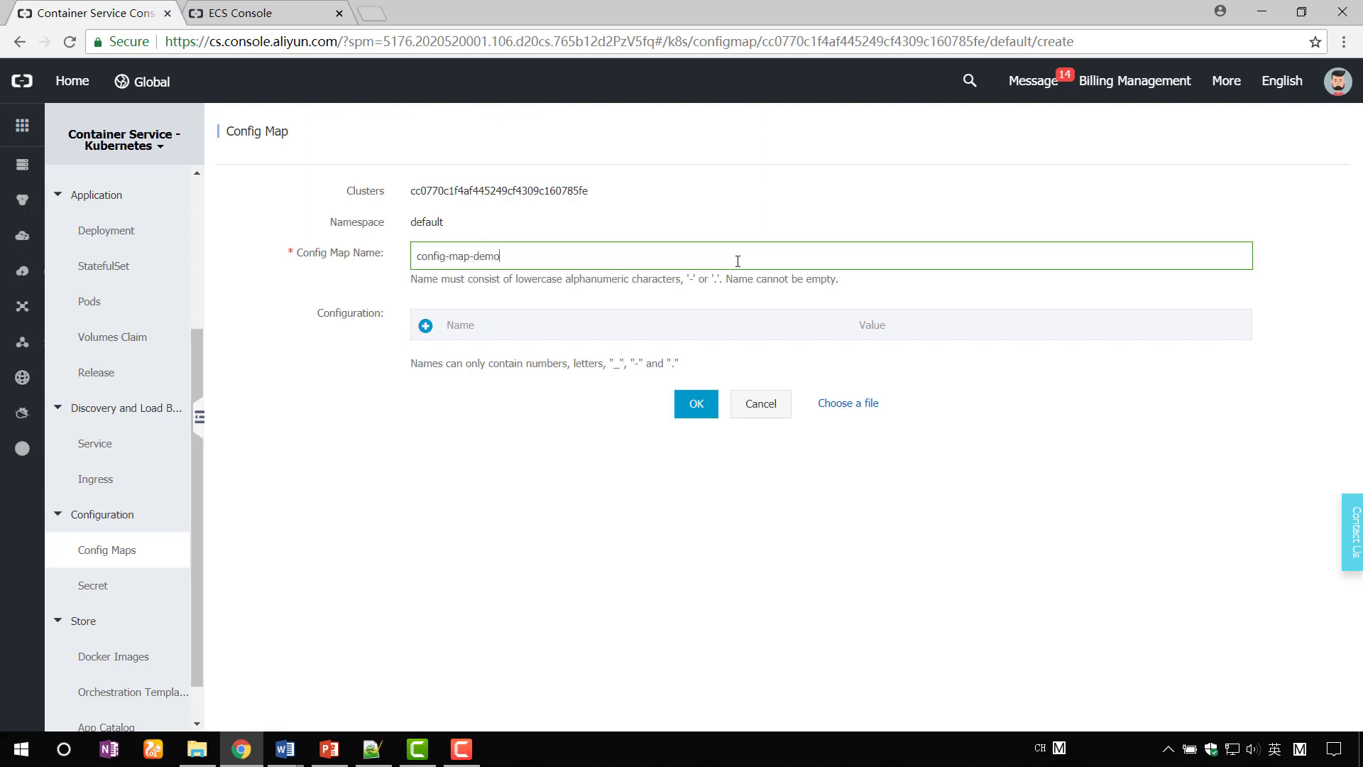
- Add entries SPECIAL_LEVEL=very and SPECIAL_TYPE=charm and save the config map
left_click(425, 325)
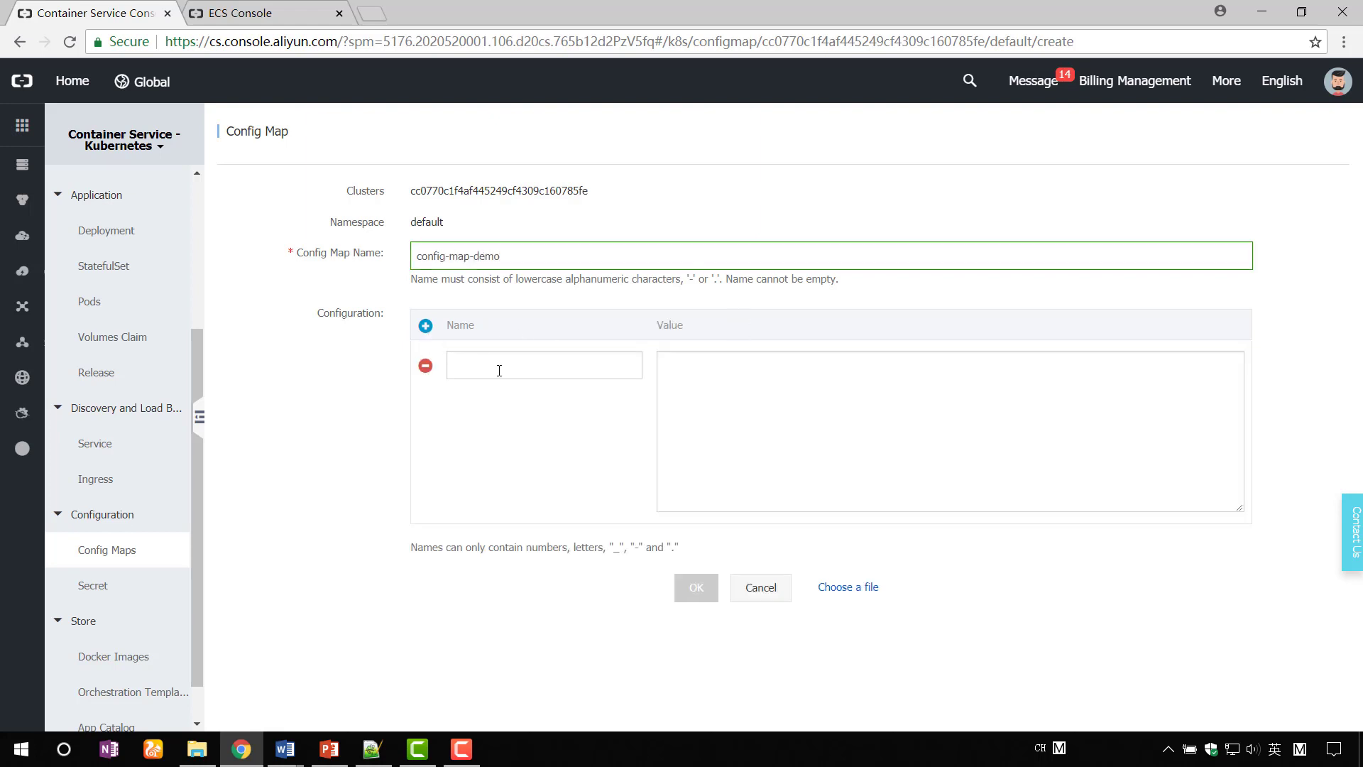
left_click(499, 370)
type("SPEC")
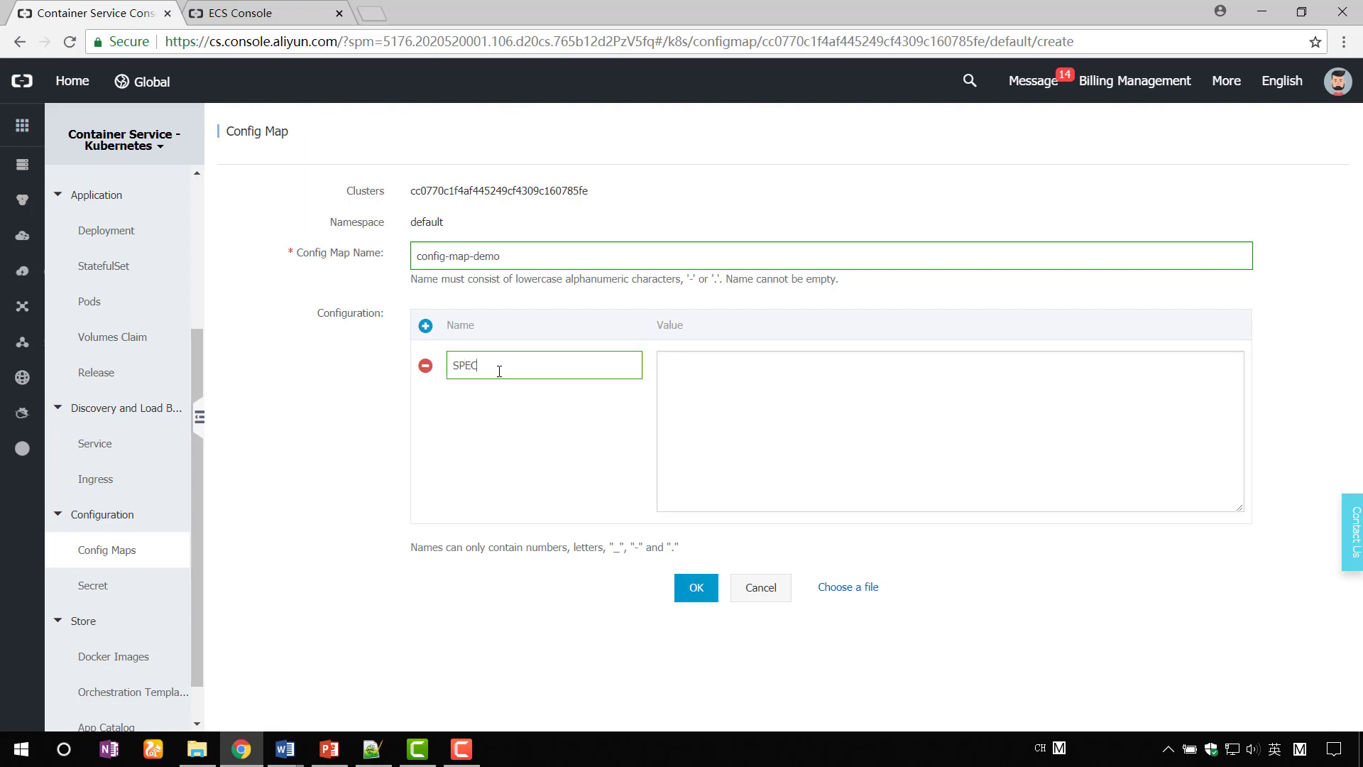
type("IAL_LEVEL")
key("Tab")
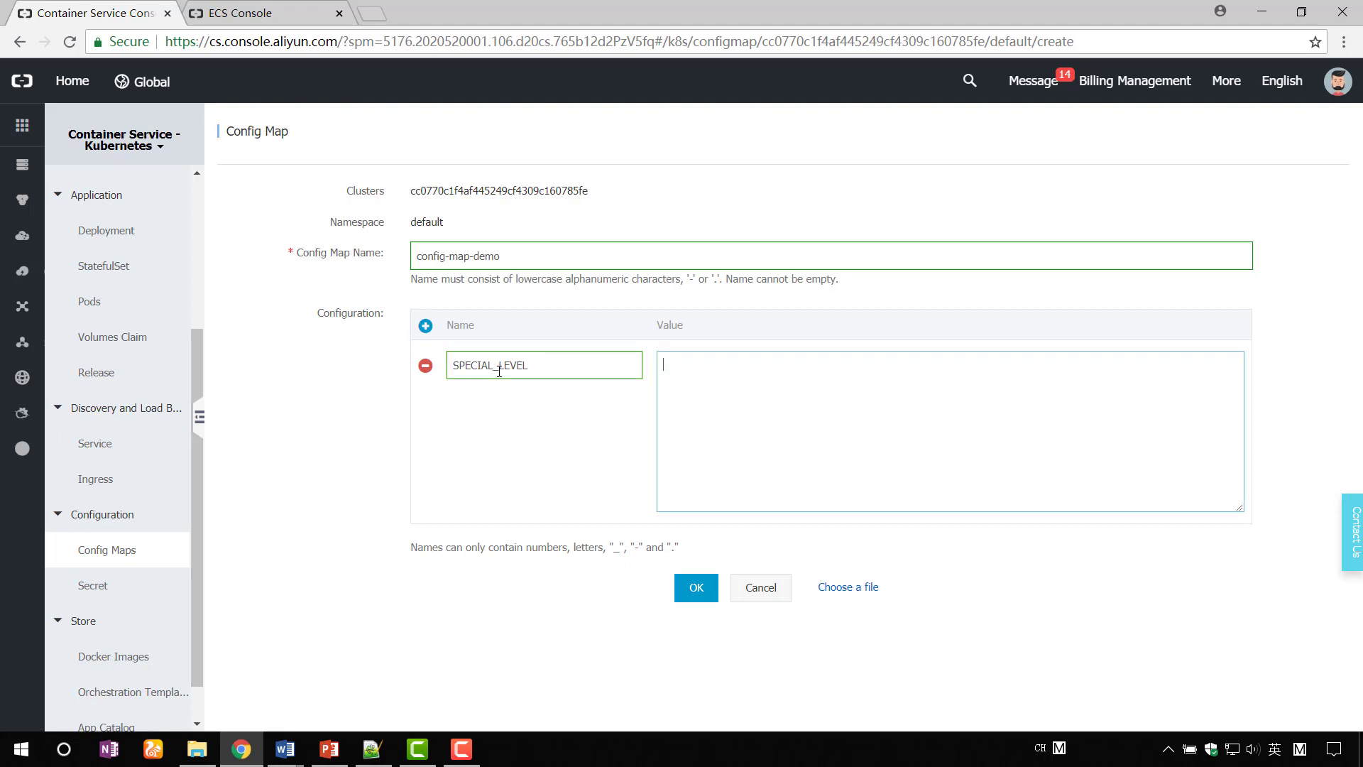
type("very")
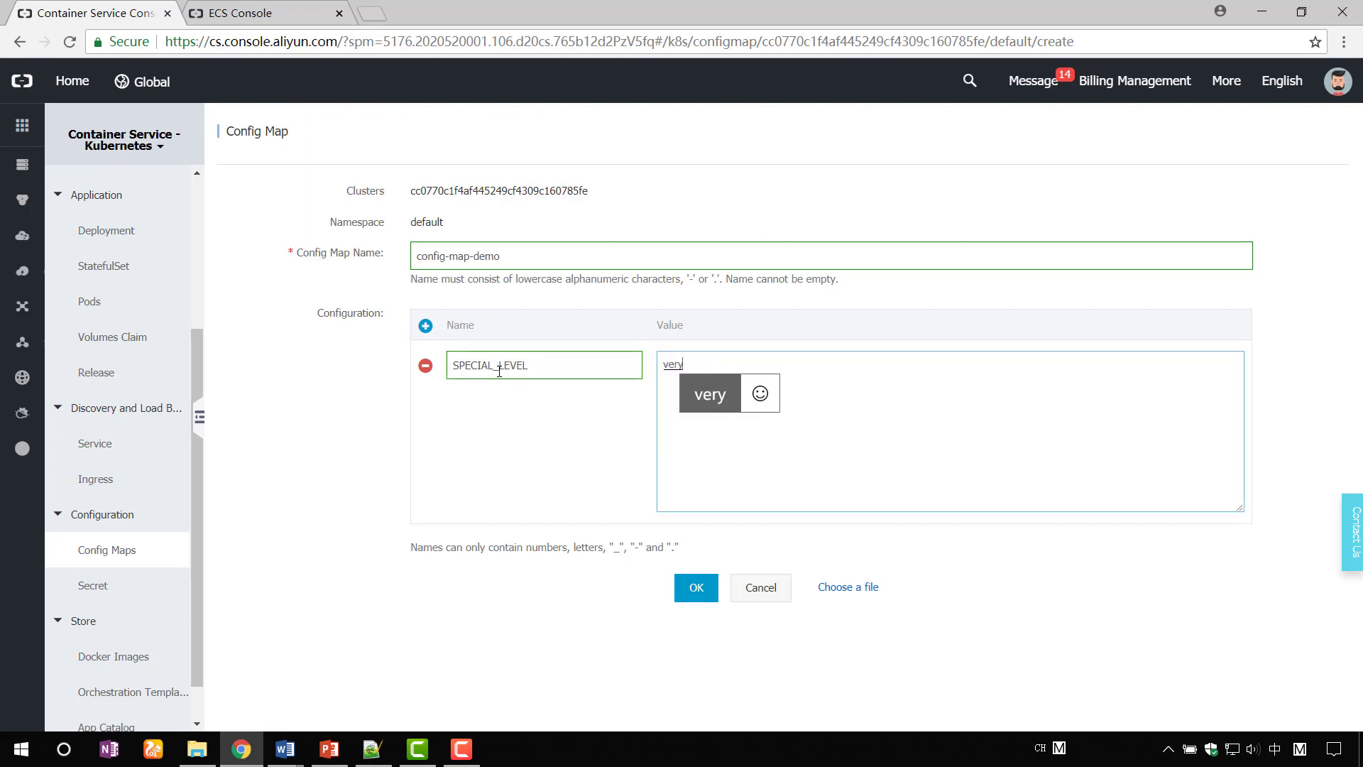
left_click(425, 325)
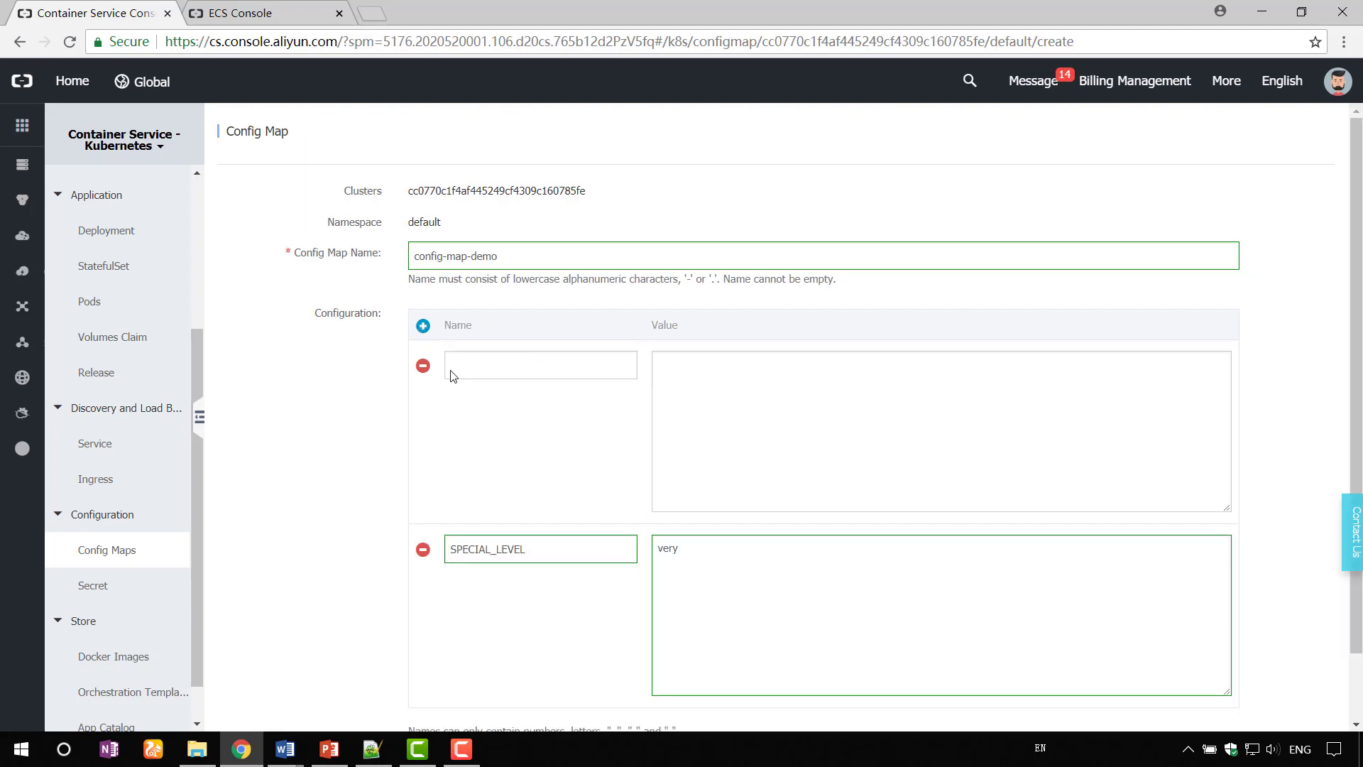
left_click(493, 364)
type("SPECIAL")
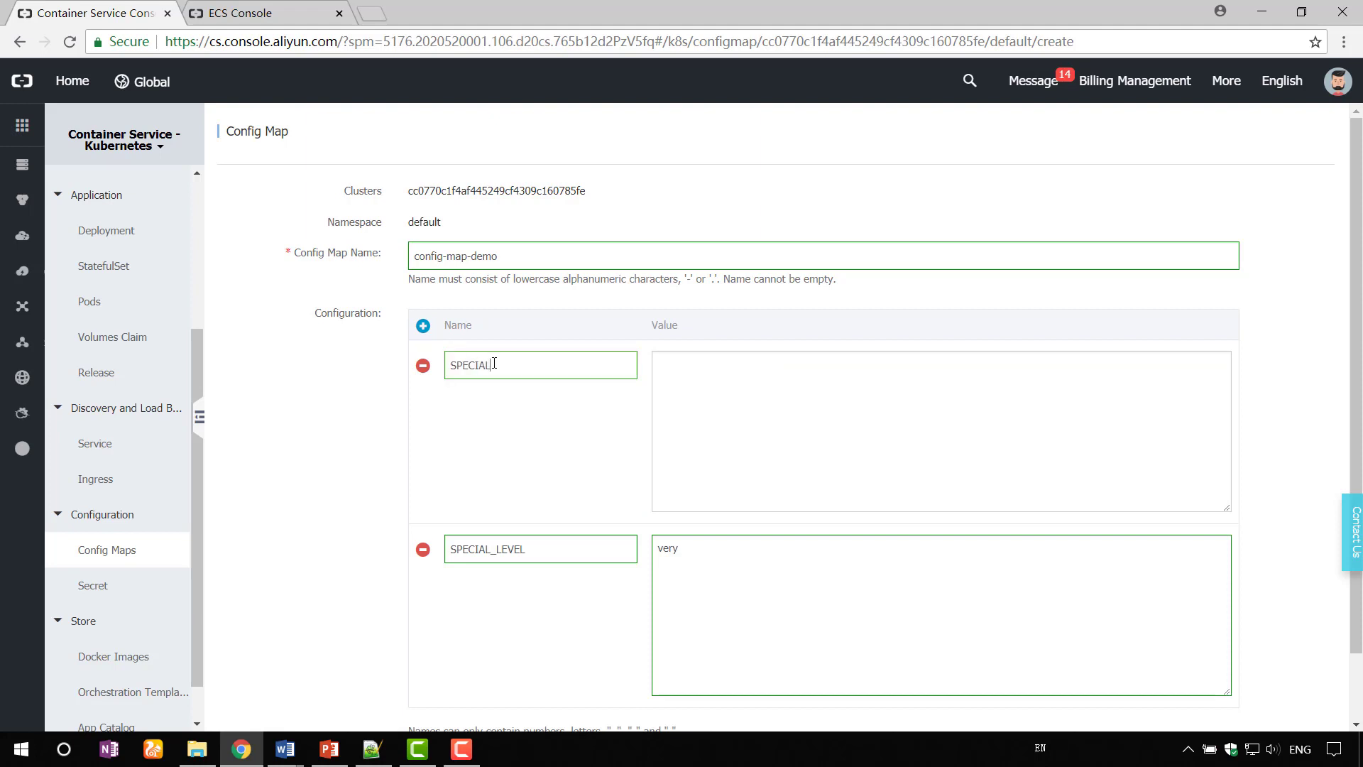
type("_TYPE")
key("Tab")
type("charm")
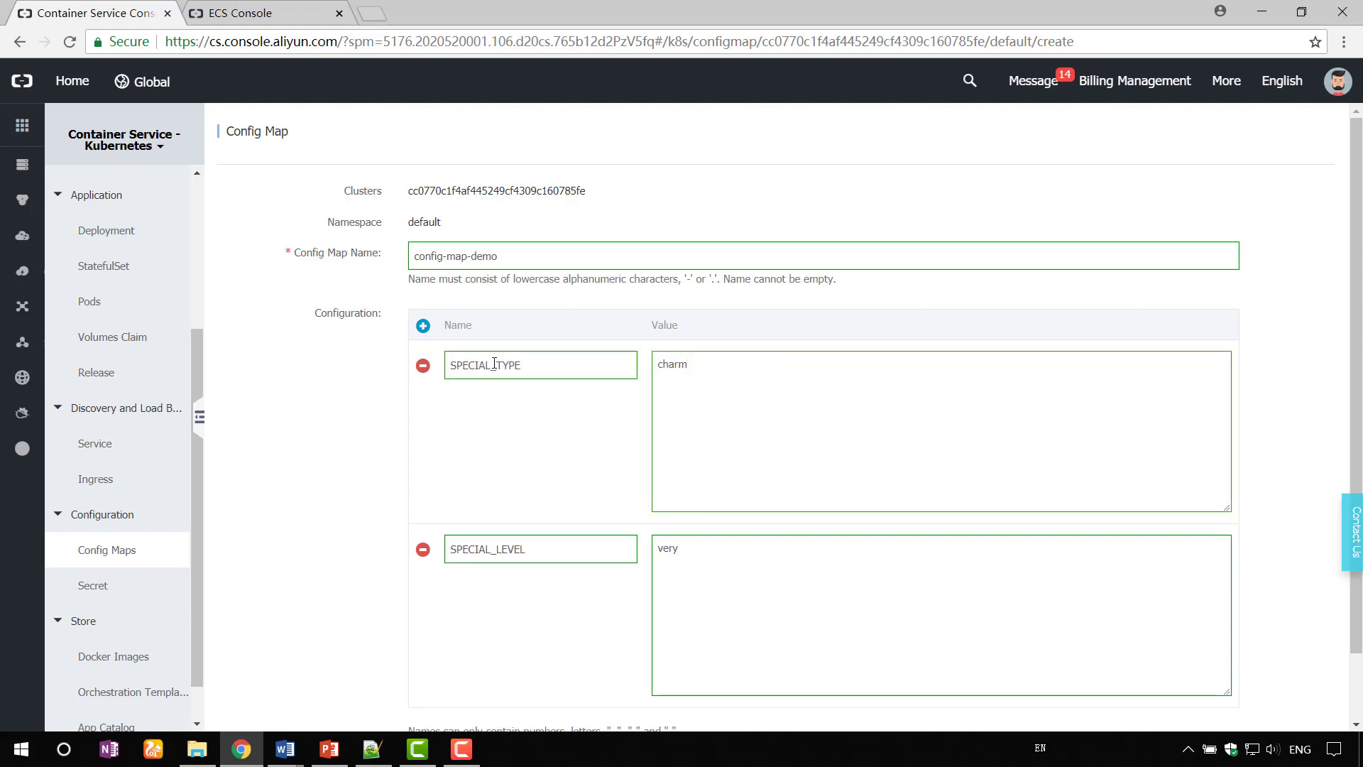
scroll(618, 667, "down", 1)
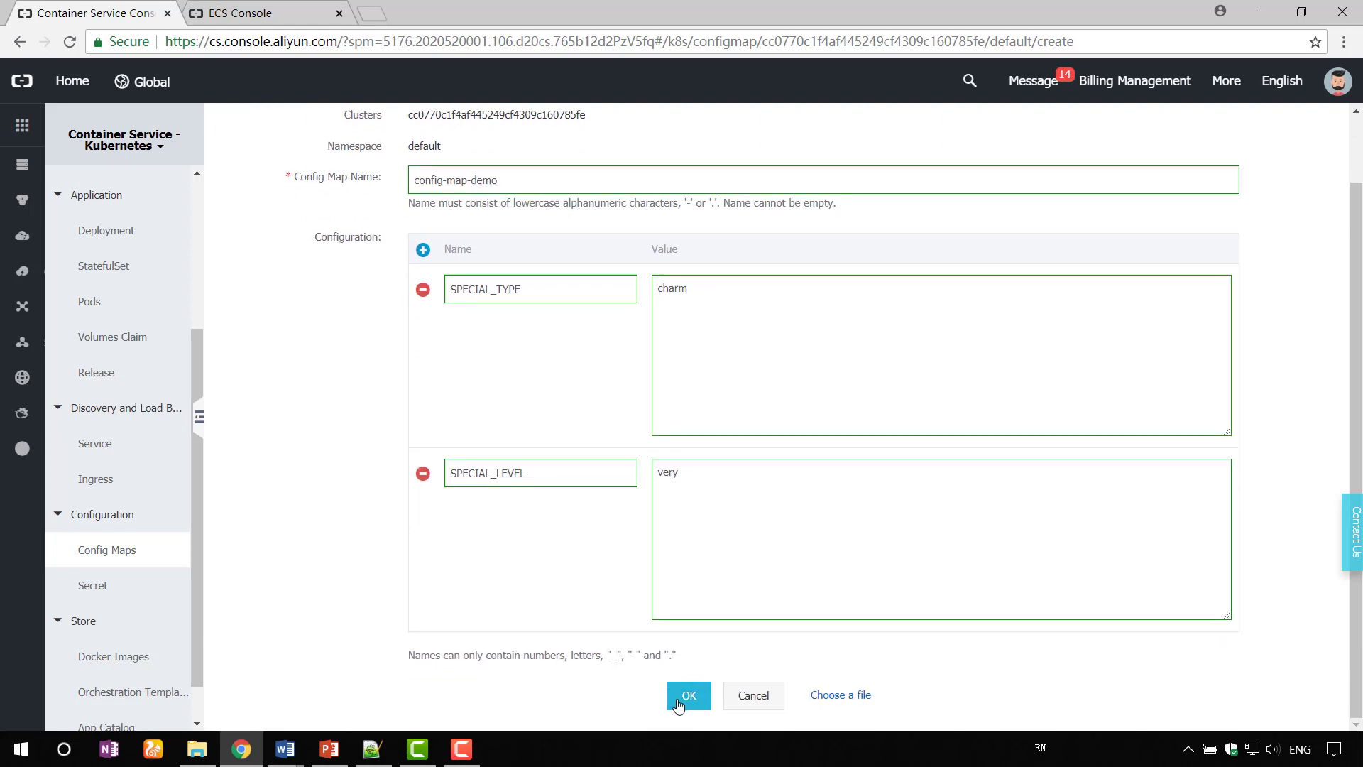
left_click(687, 696)
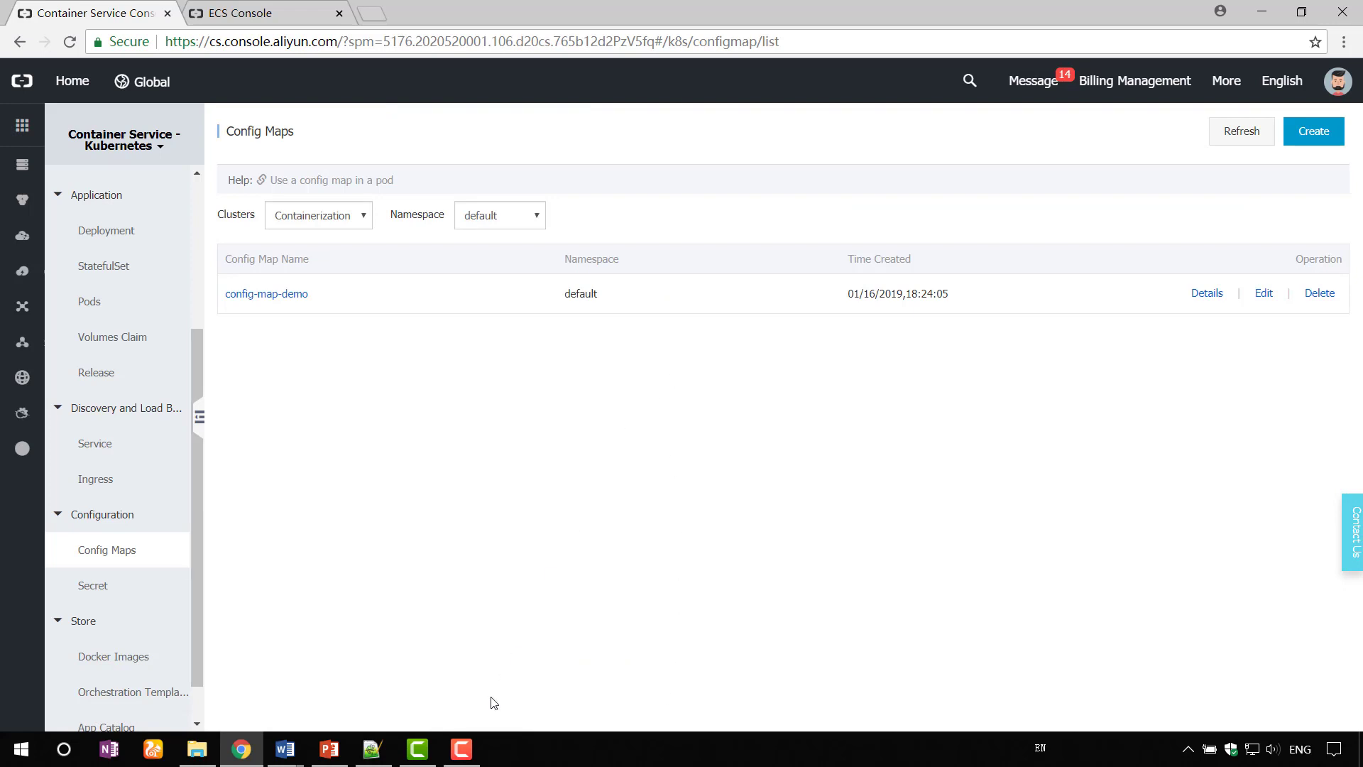
- Append an env block with configMapKeyRef entries for SPECIAL_LEVEL and SPECIAL_TYPE to code.txt
left_click(372, 748)
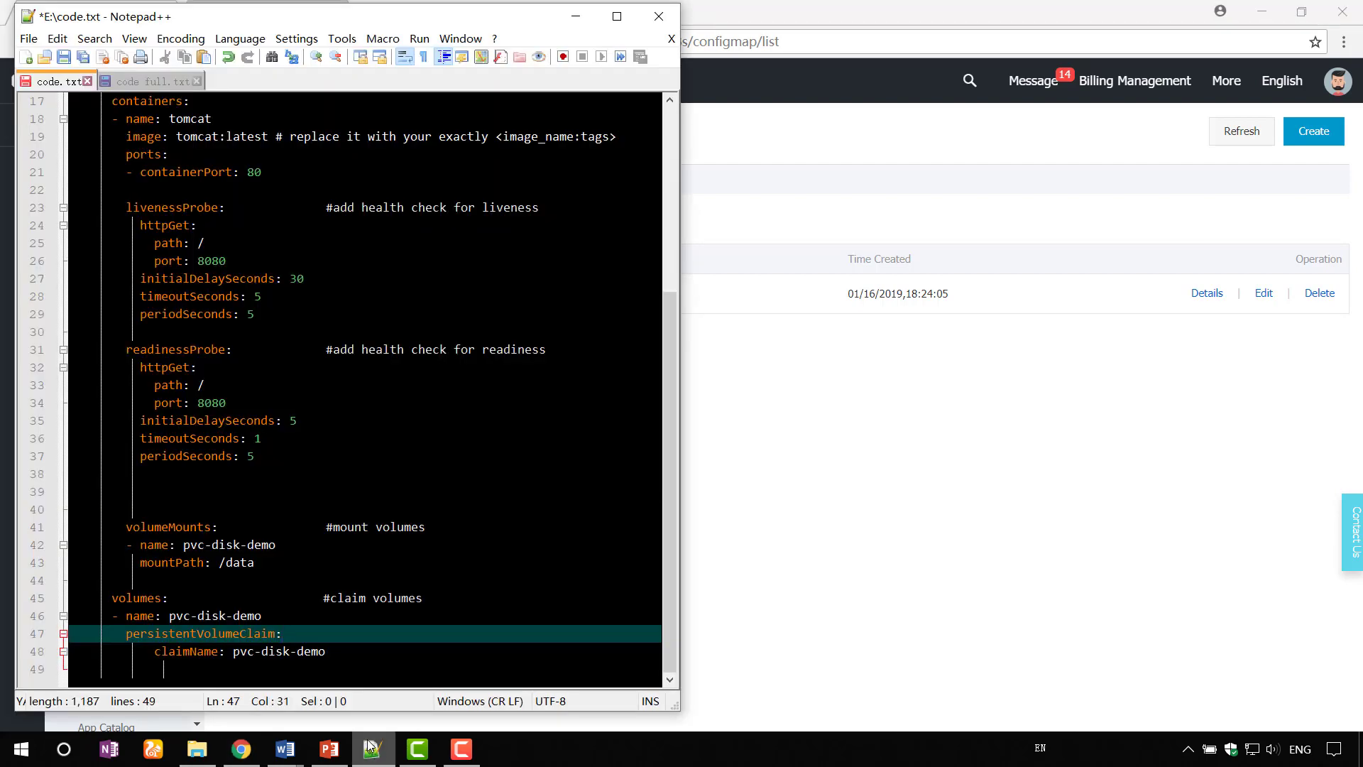
key("Down")
key("Down")
key("Return")
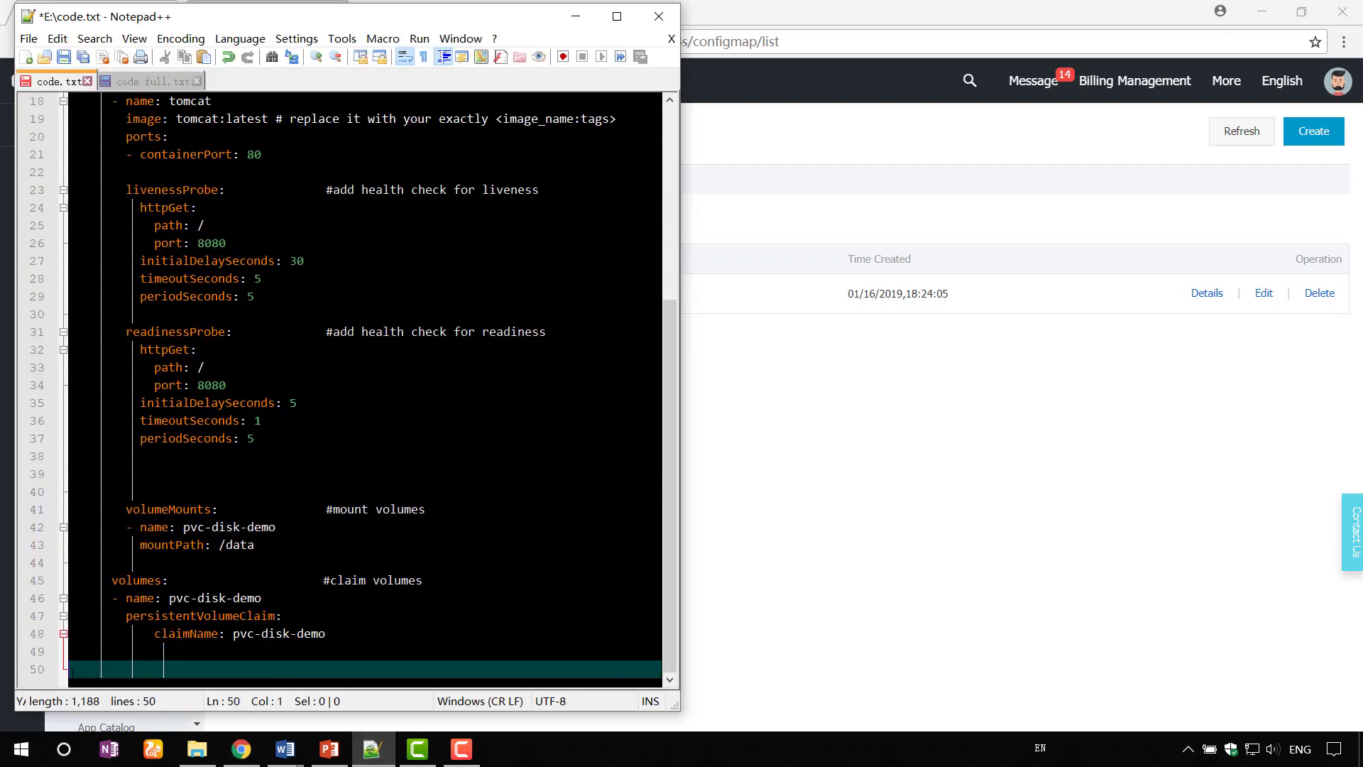
type("env:         - name: SPECIAL_LEVEL_KEY   #add config maps           valueFrom:             configMapKeyRef:               name: config-map-demo               key: SPECIAL_LEVEL          - name: SPECIAL_TYPE_KEY    #add config maps           valueFrom:             configMapKeyRef:               name: config-map-demo               key: SPECIAL_TYPE")
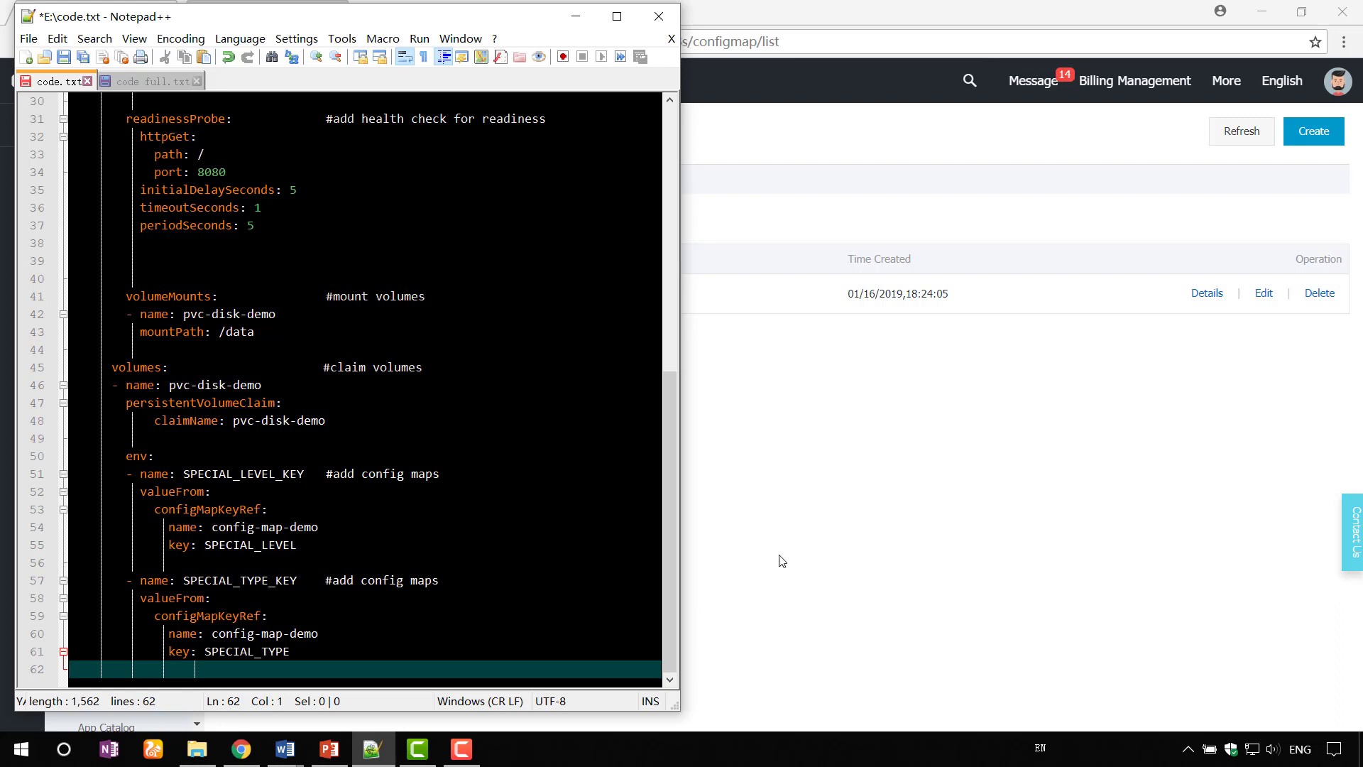
key("alt+Tab")
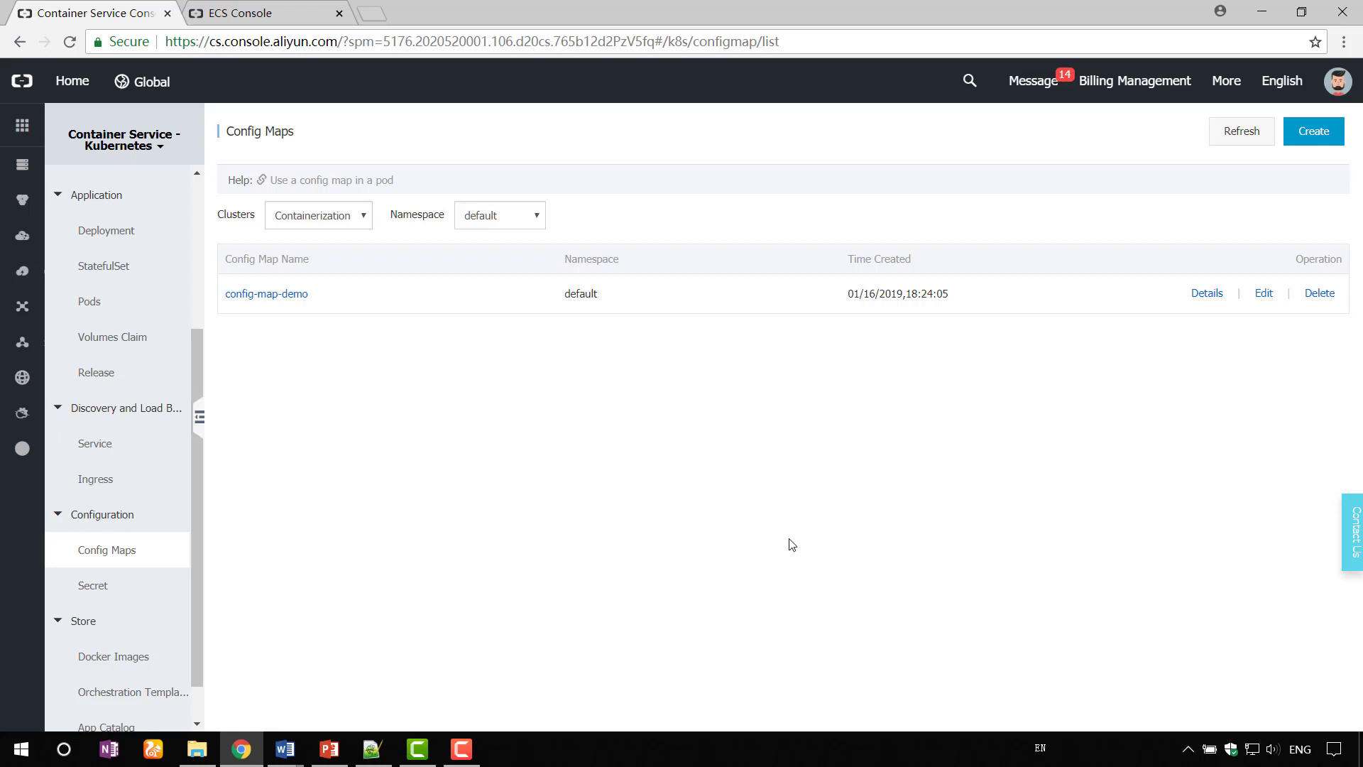
- Start a secret named secret-demo with a username data entry and its value
left_click(108, 583)
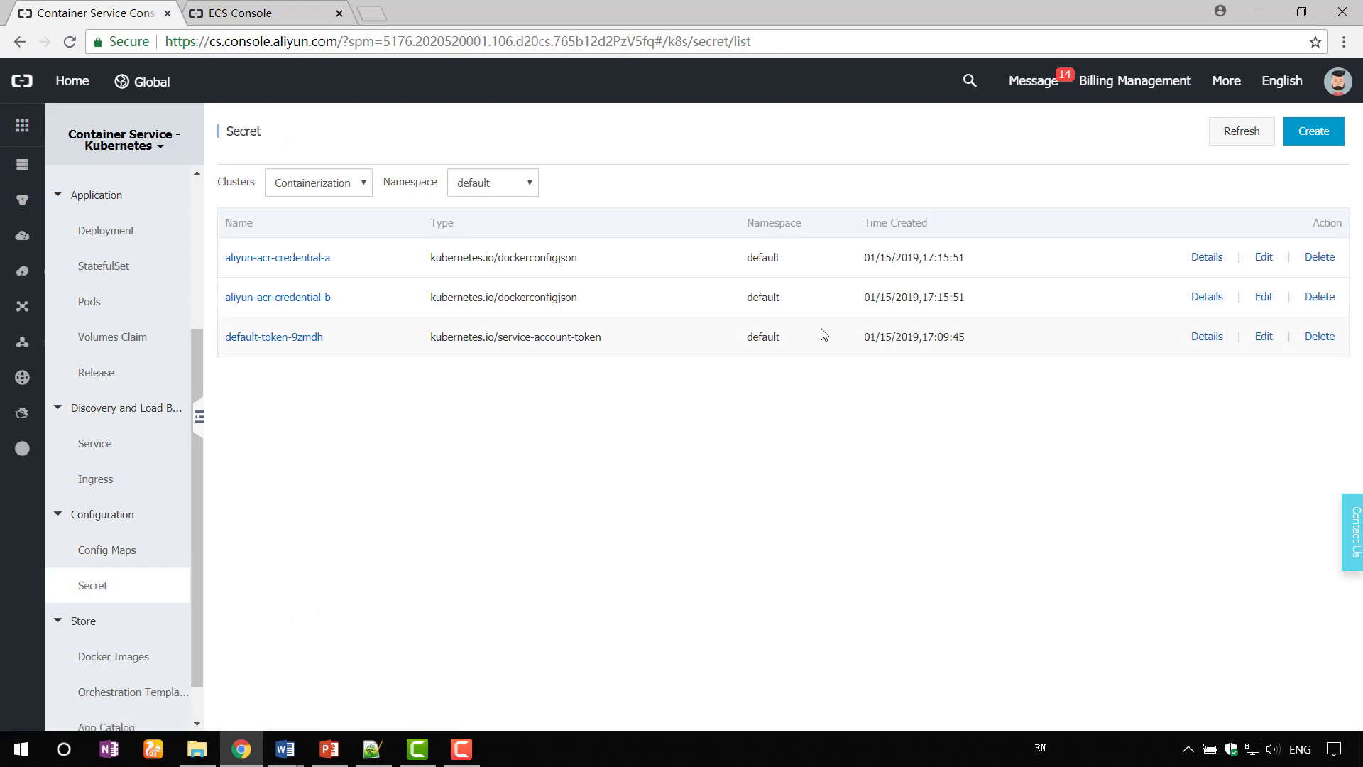
left_click(1314, 133)
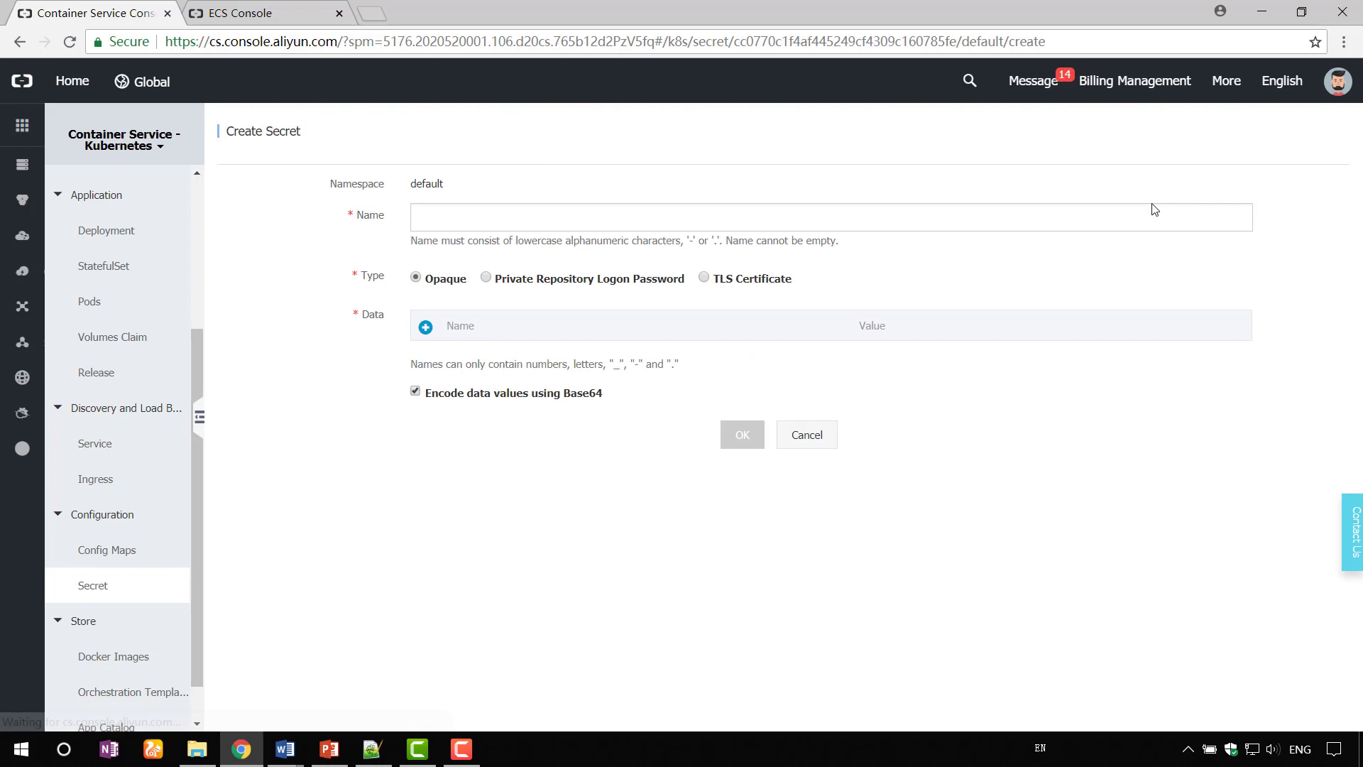
left_click(614, 218)
type("secre")
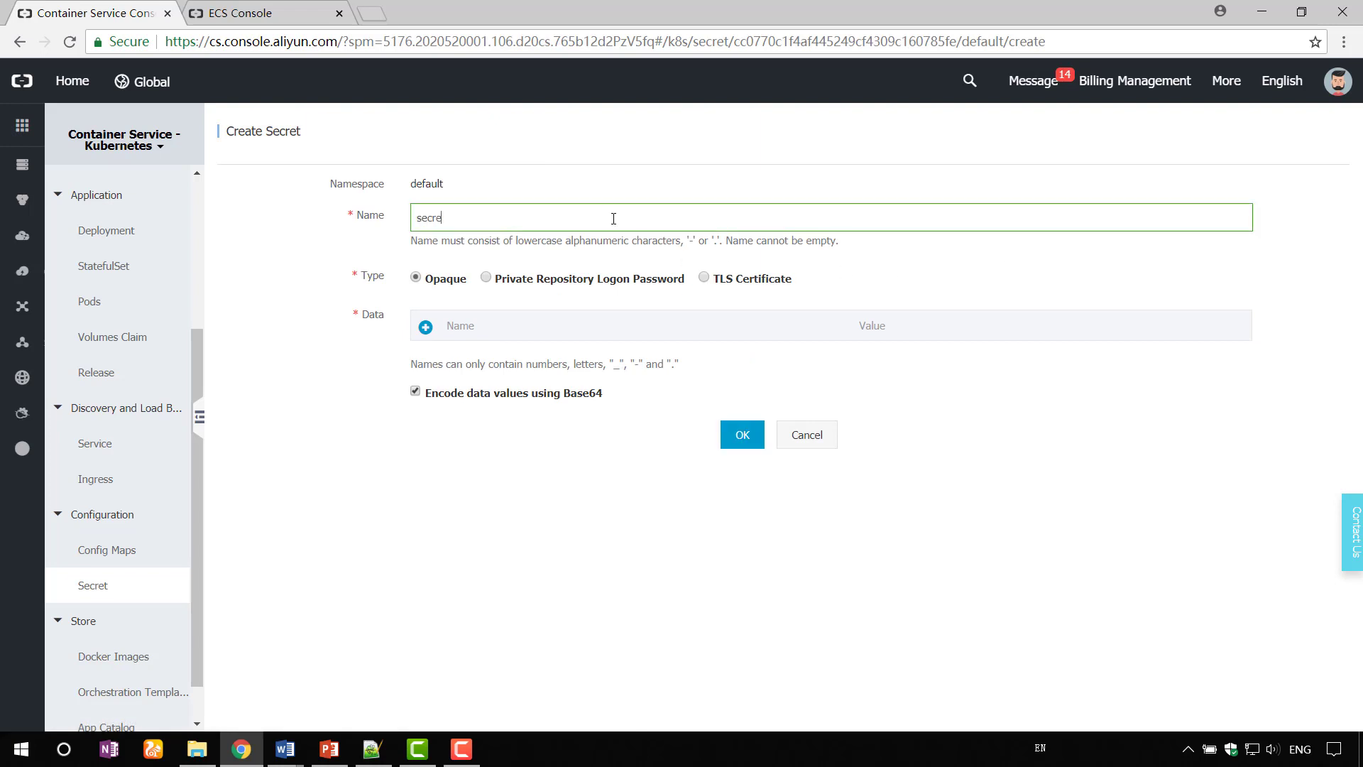
type("t-demo")
left_click(425, 326)
left_click(480, 369)
type("username")
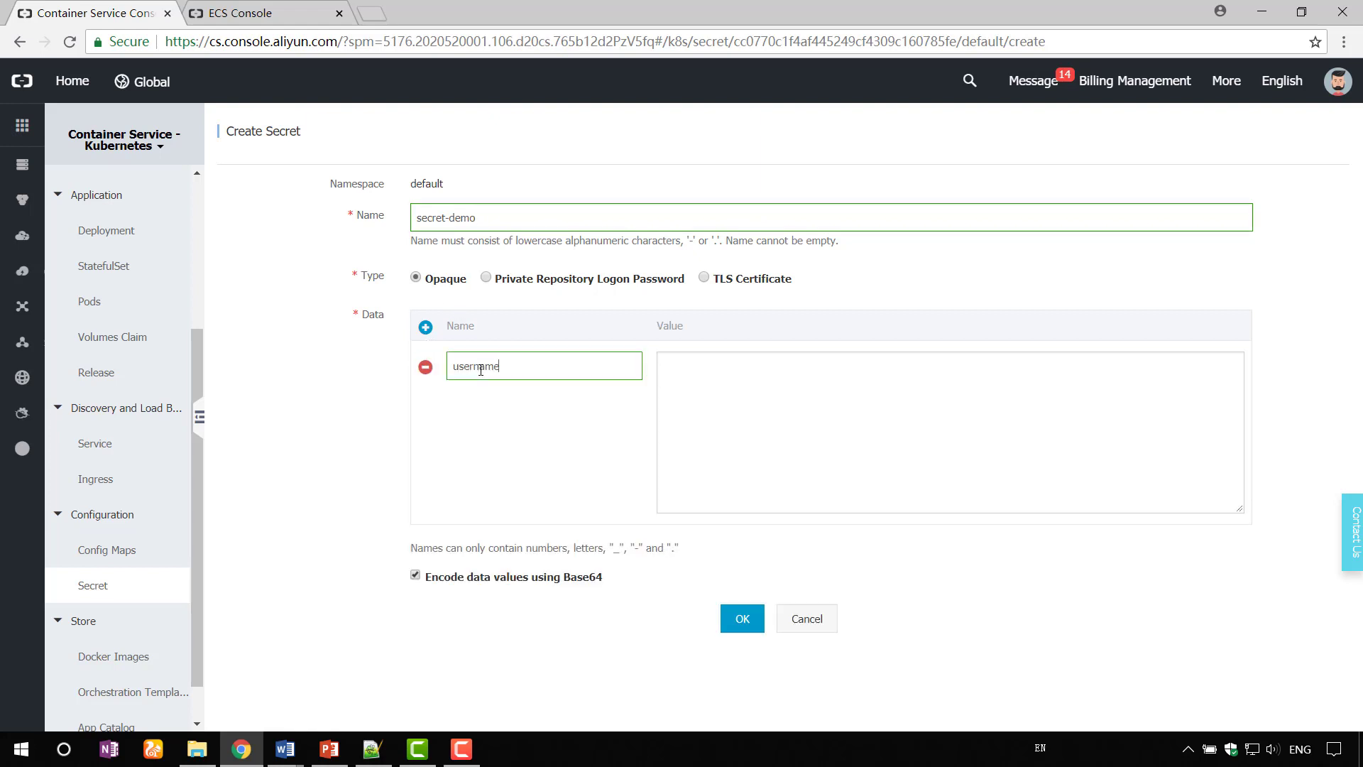
key("Tab")
type("admin")
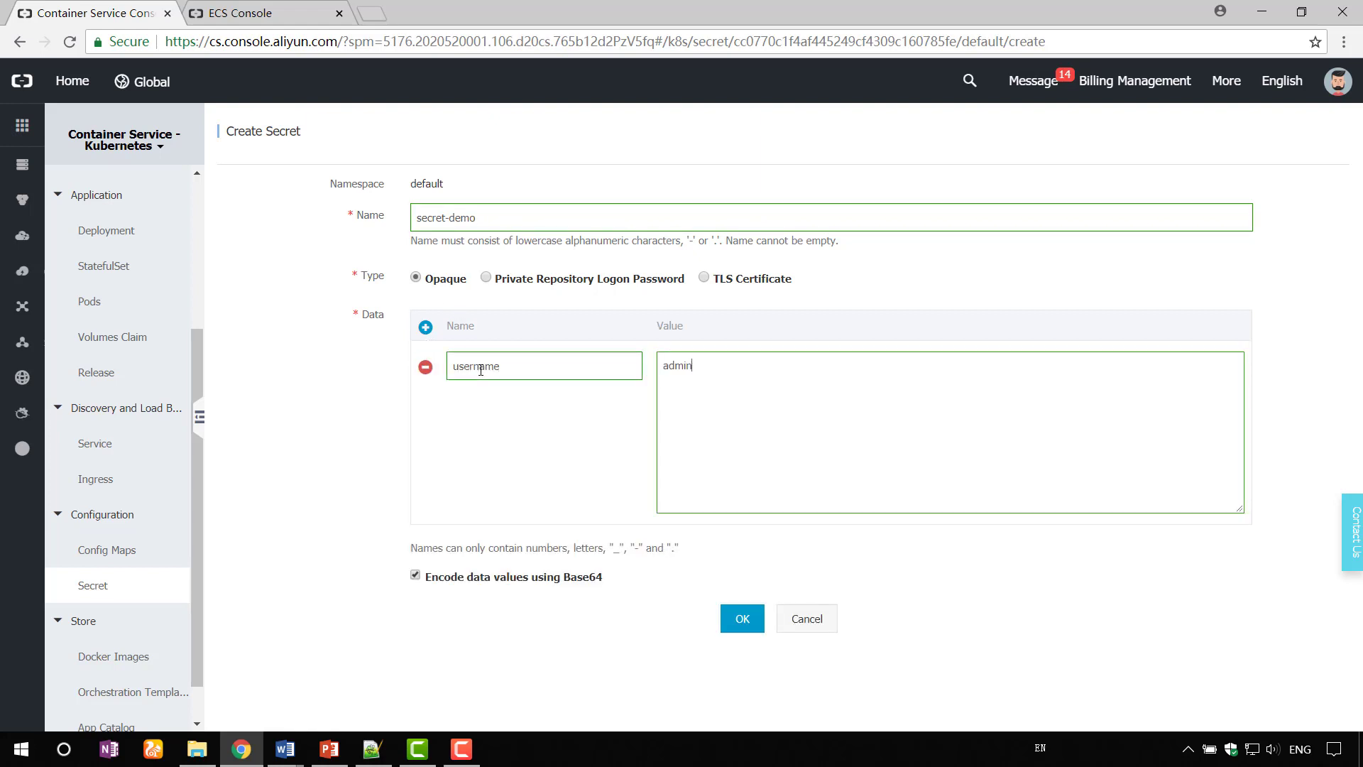
- Add a password data entry with the account password and create secret-demo
left_click(426, 328)
left_click(511, 367)
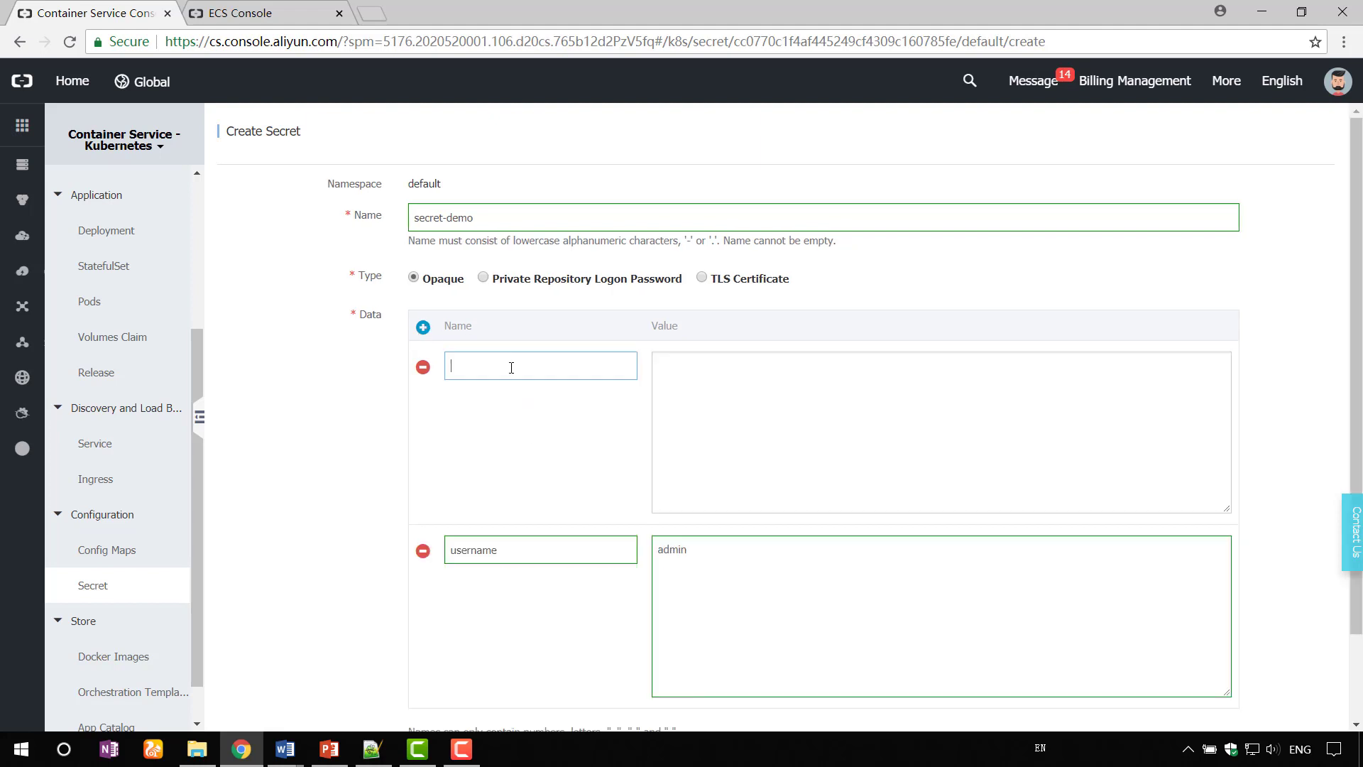
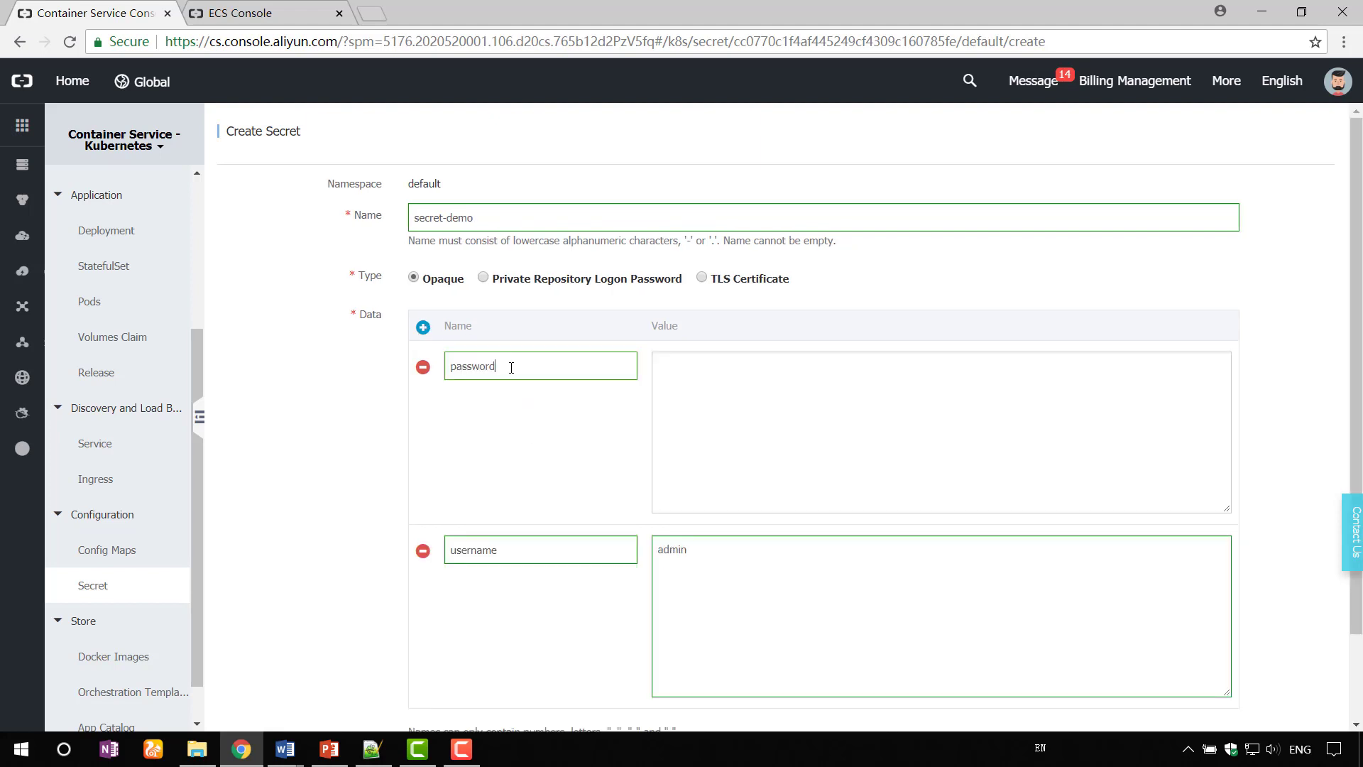
key("Tab")
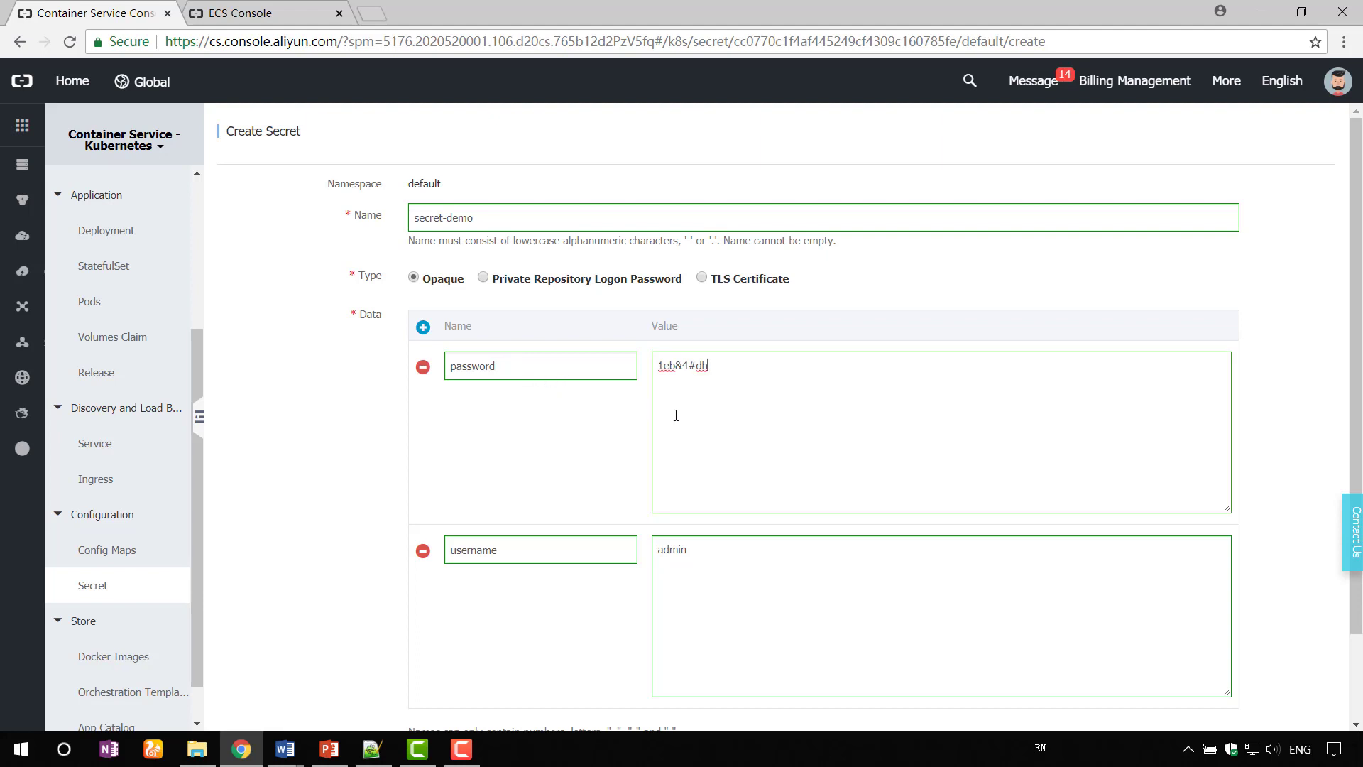
scroll(718, 429, "down", 2)
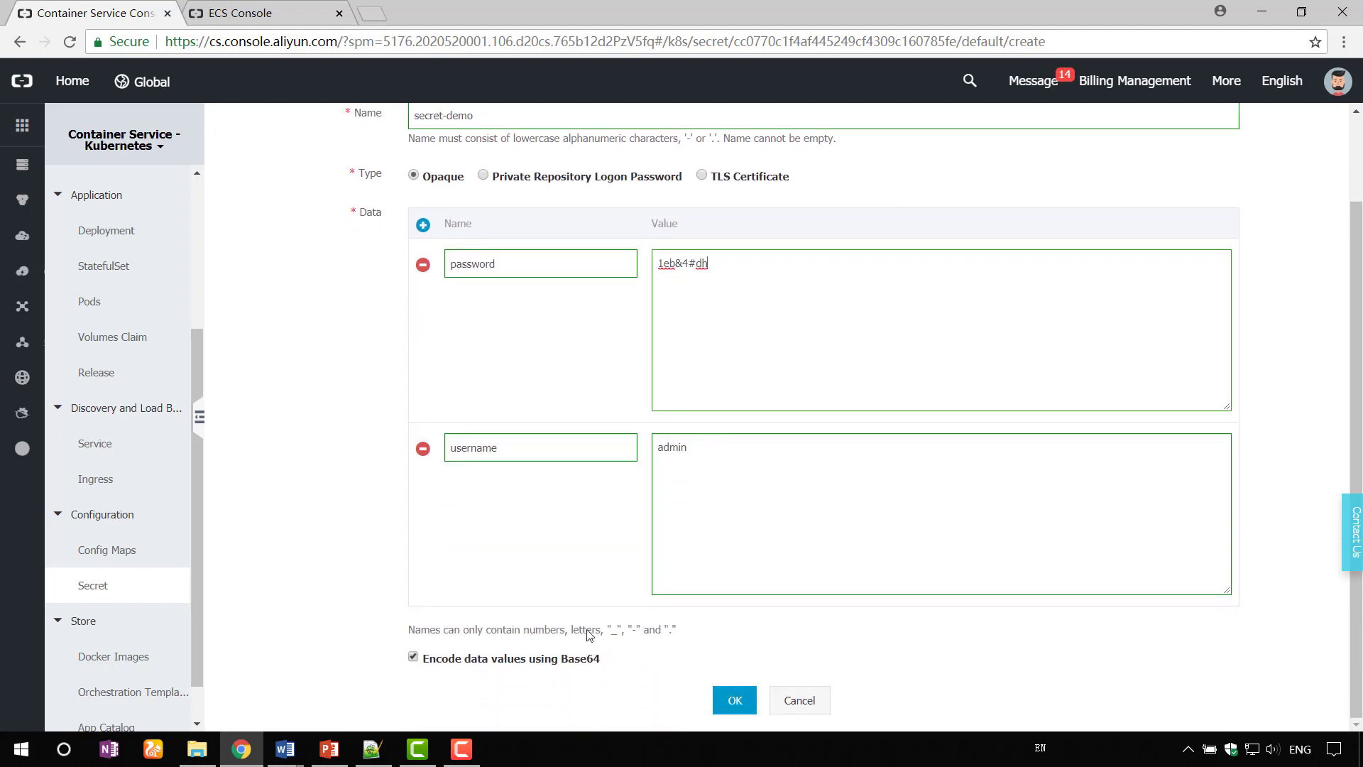
left_click(736, 700)
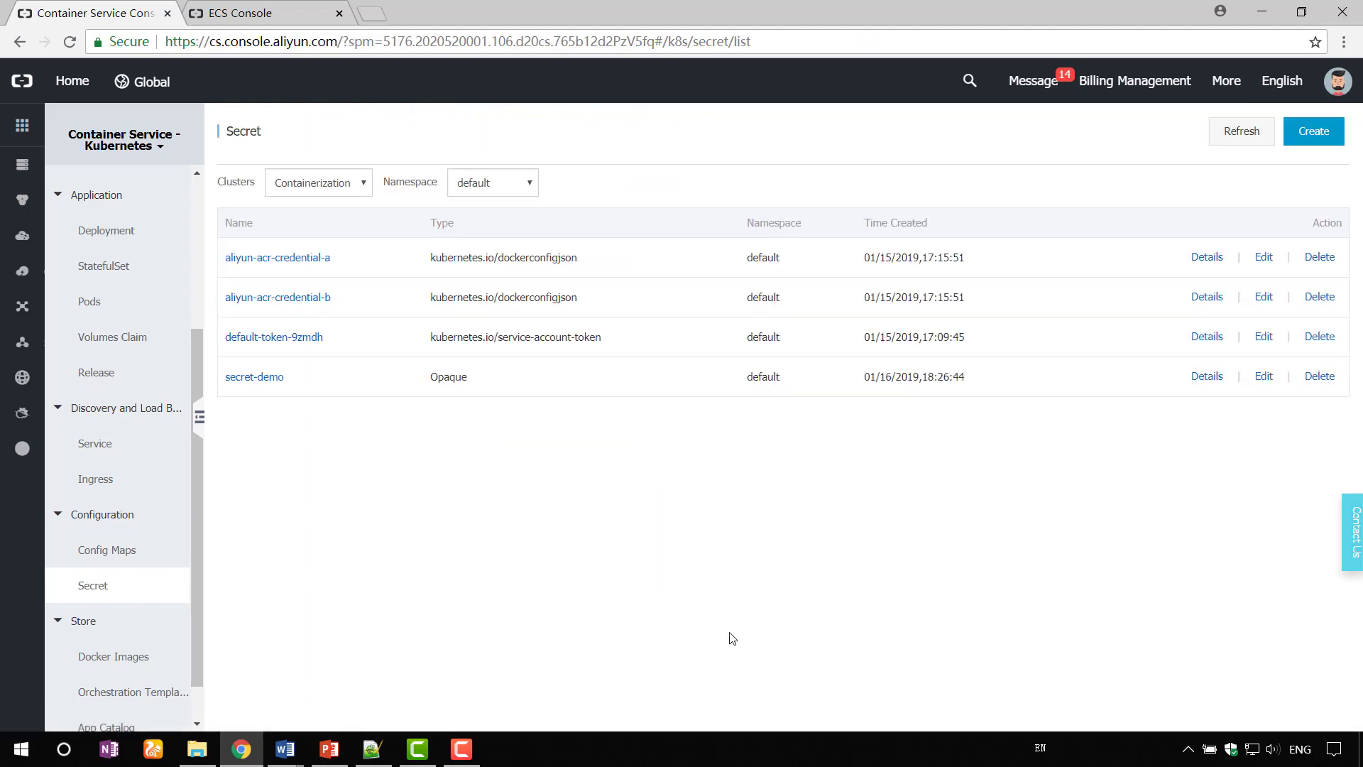
left_click(369, 755)
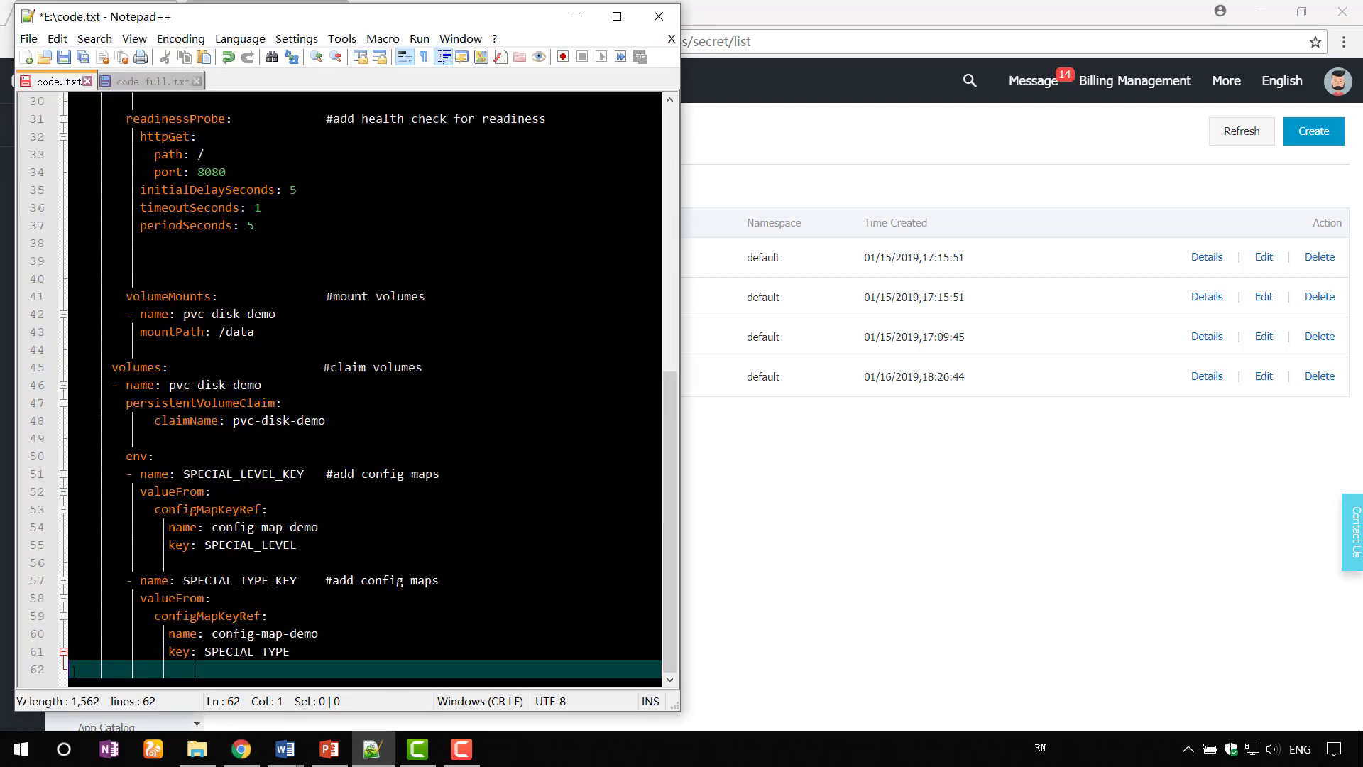
- Add SECRET_USERNAME and SECRET_PASSWORD env entries via secretKeyRef to secret-demo in code.txt
key("ctrl+v")
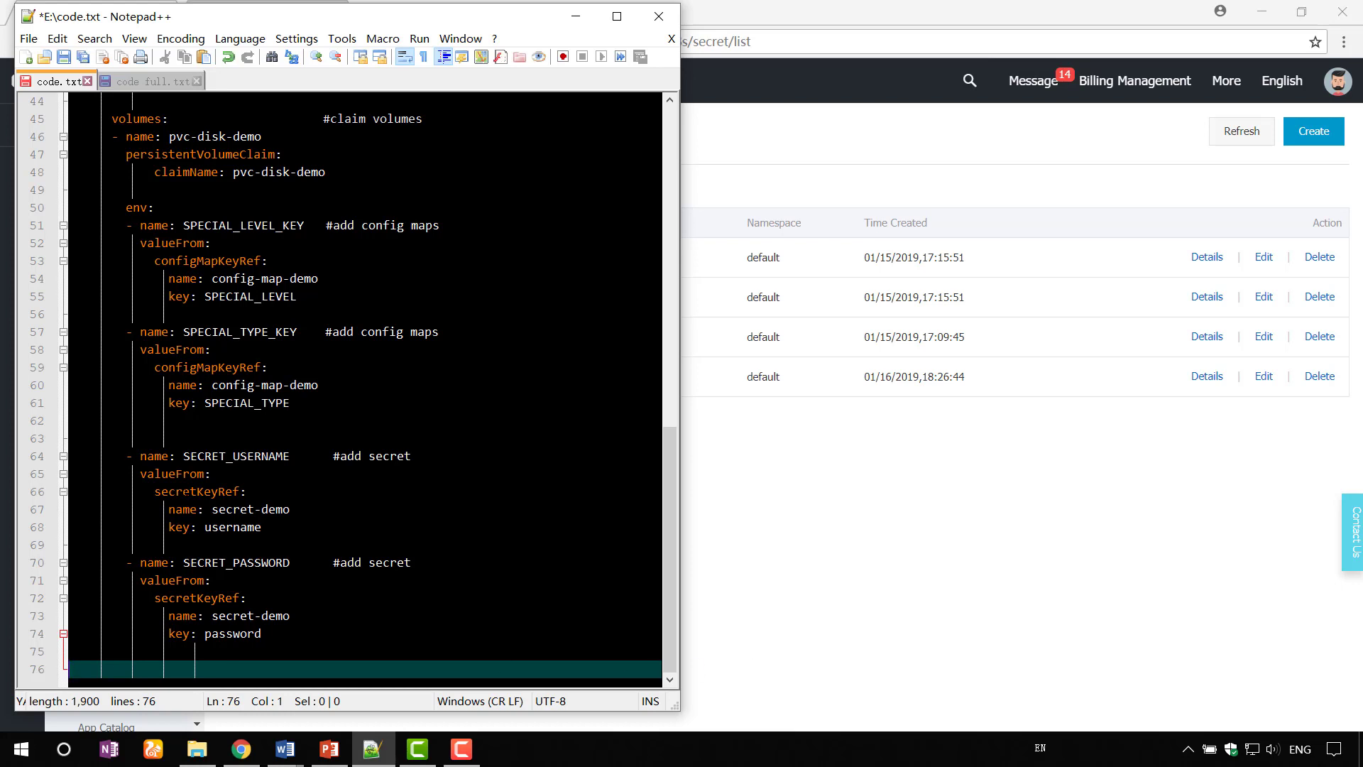
left_click(747, 647)
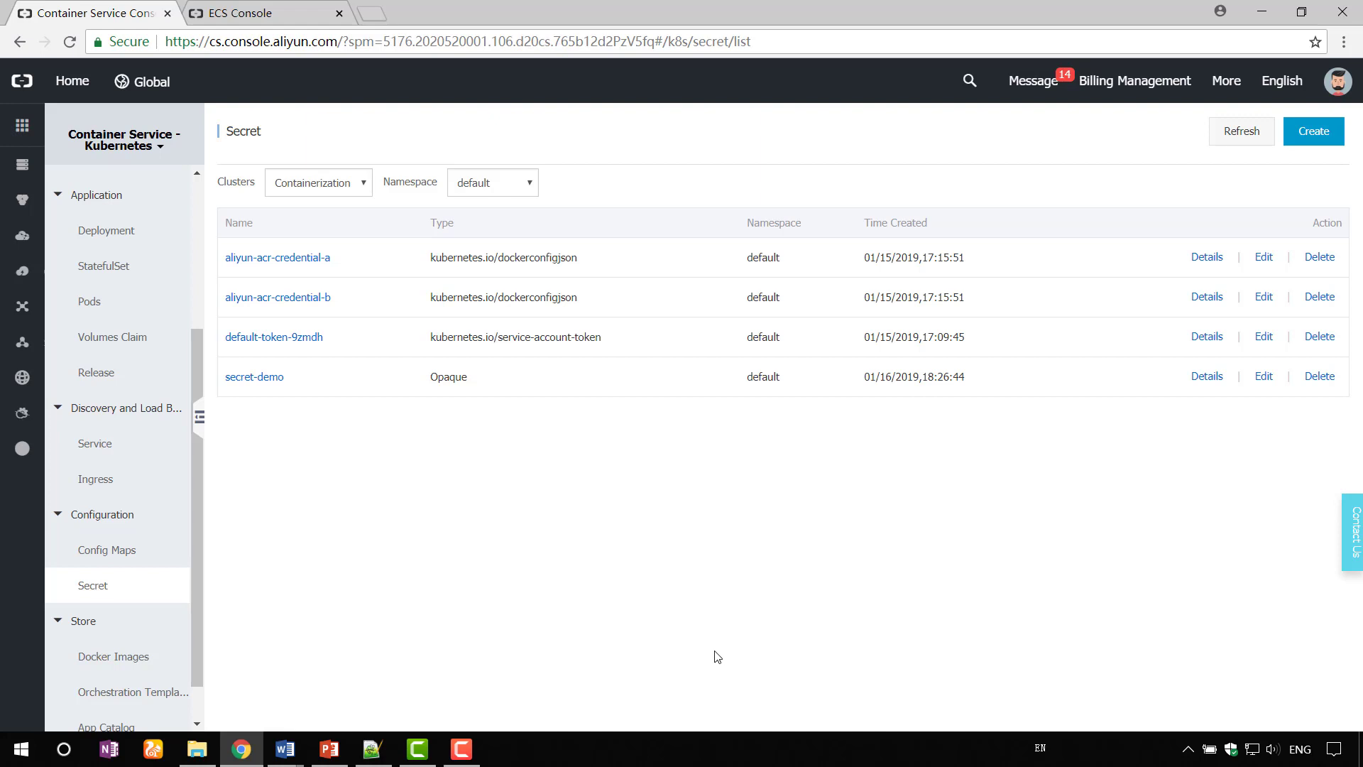
- In the cluster's node Label Management, label node 172.31.0.224 as group: worker
scroll(137, 334, "up", 4)
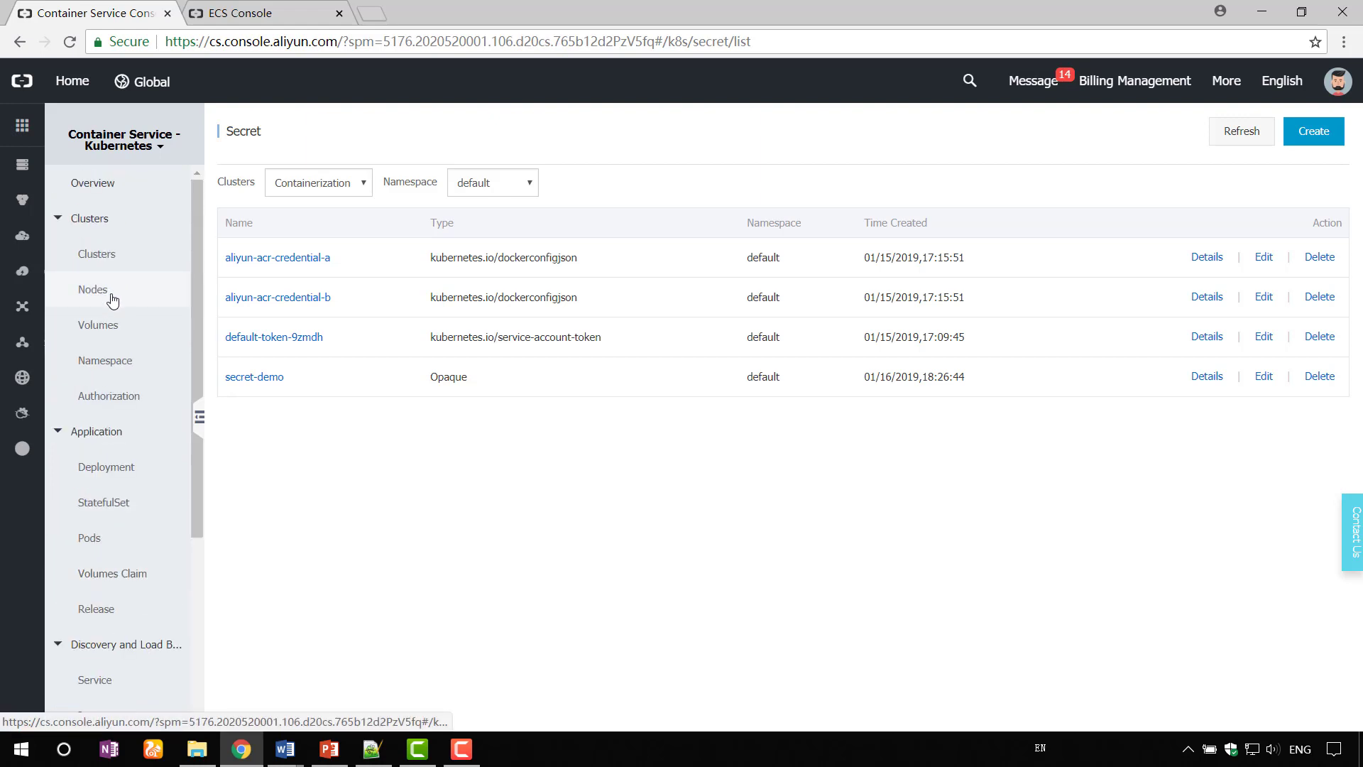
left_click(112, 297)
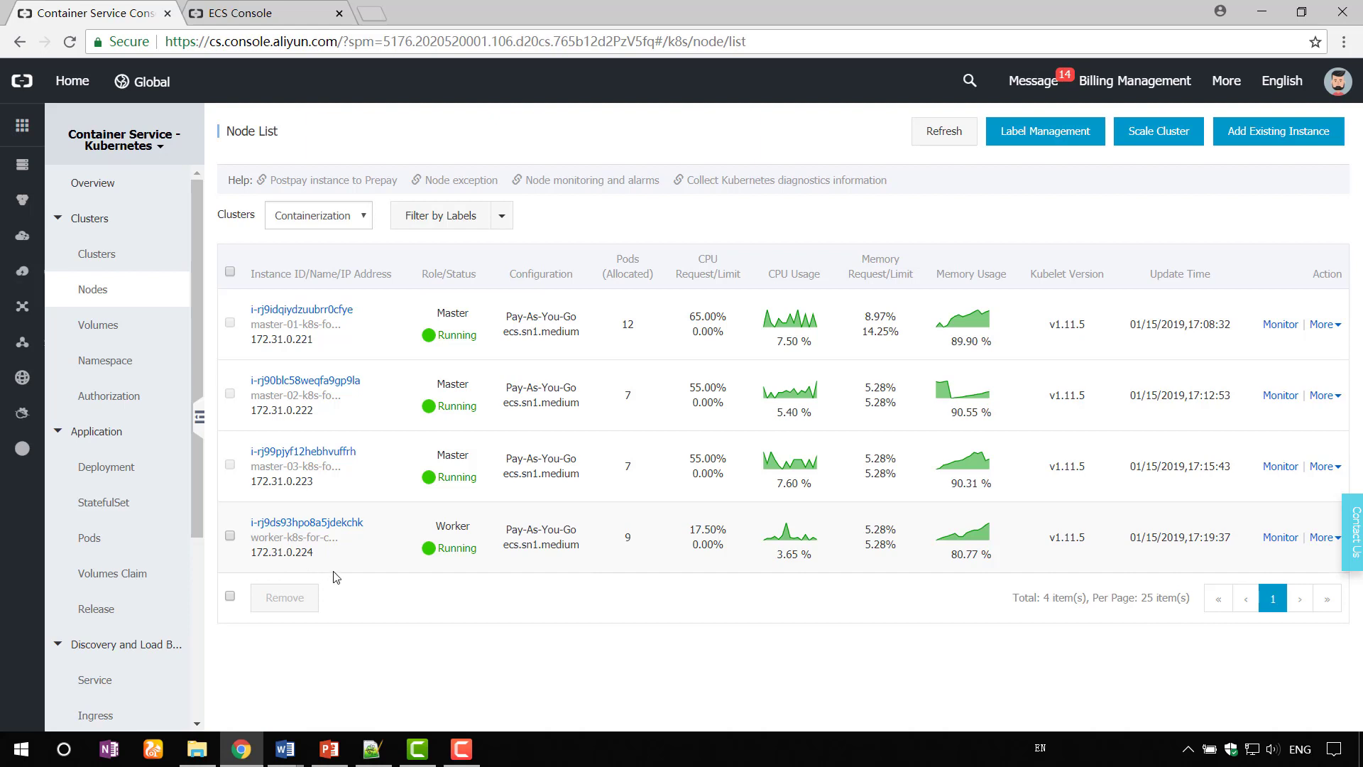
left_click(1025, 140)
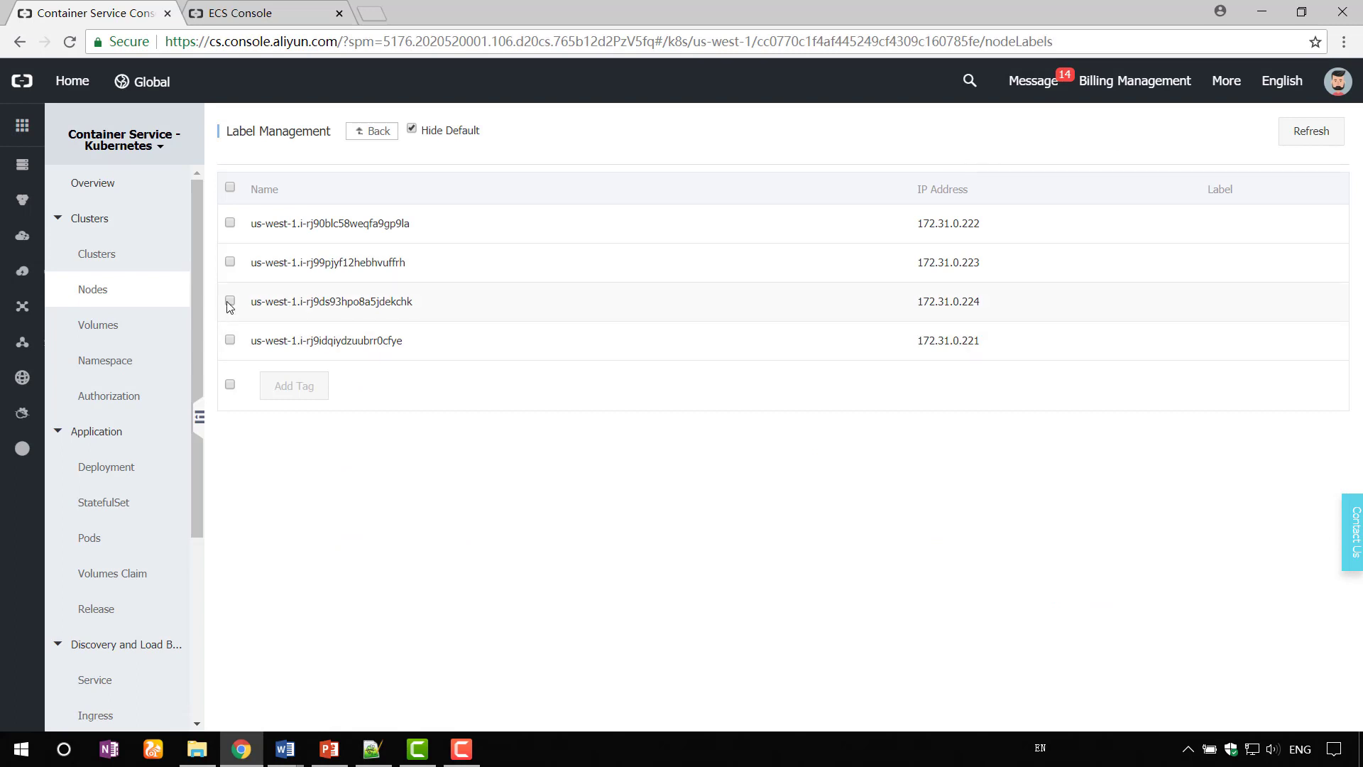
left_click(228, 302)
left_click(291, 389)
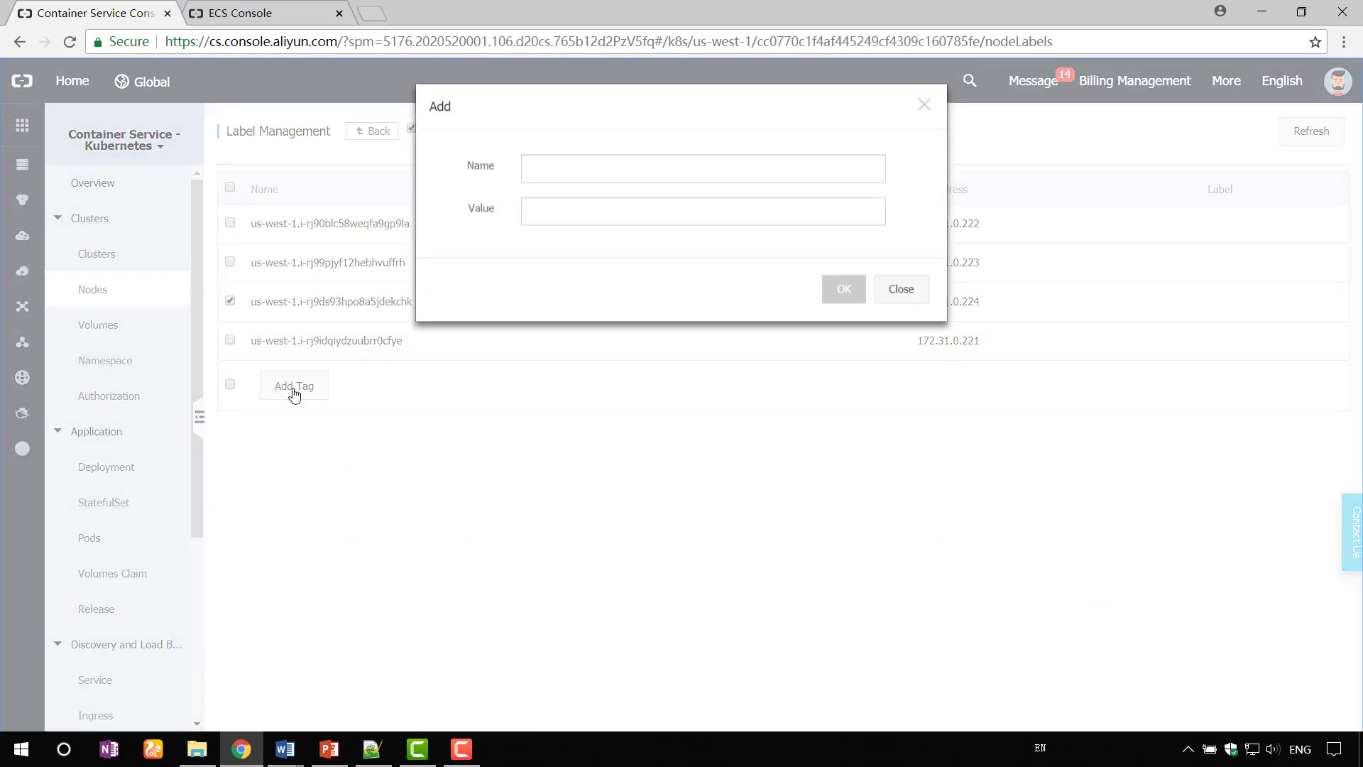
left_click(541, 173)
type("group")
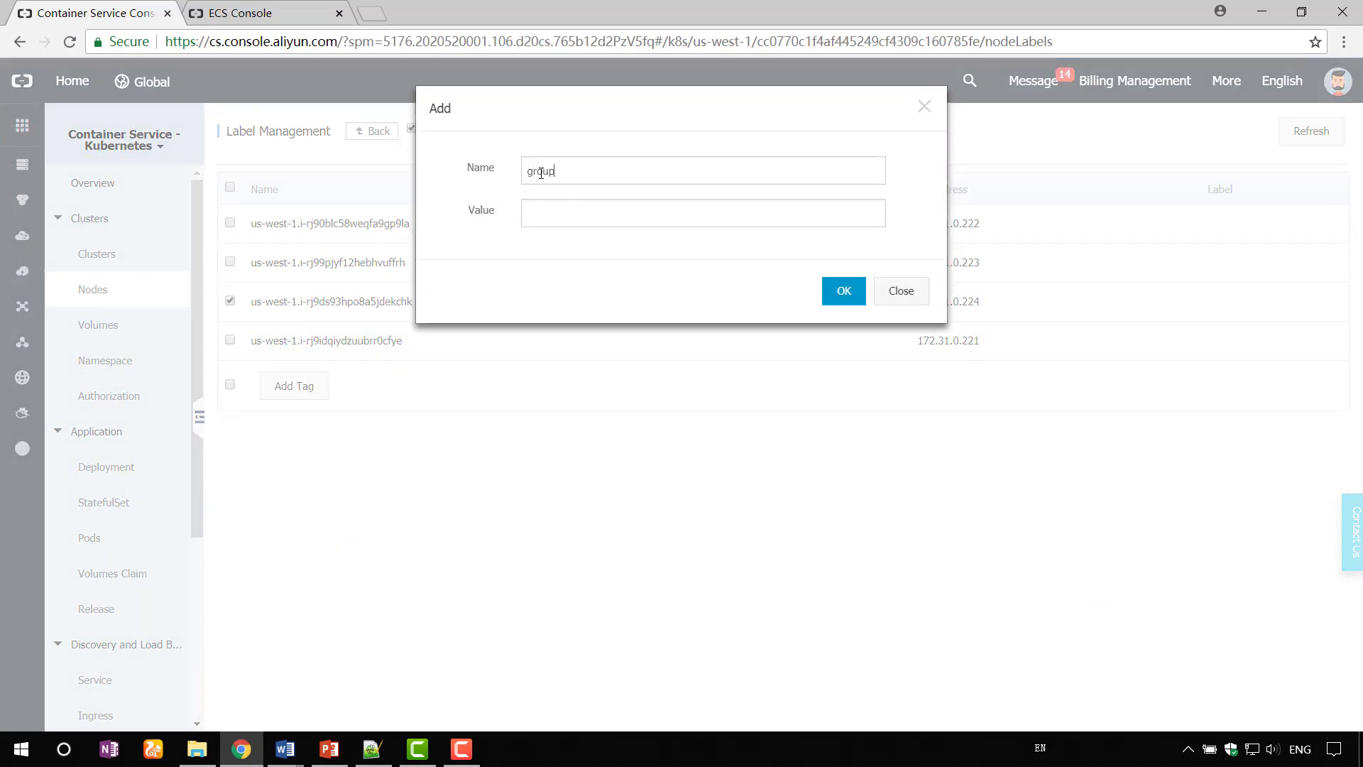
type("worker")
left_click(850, 297)
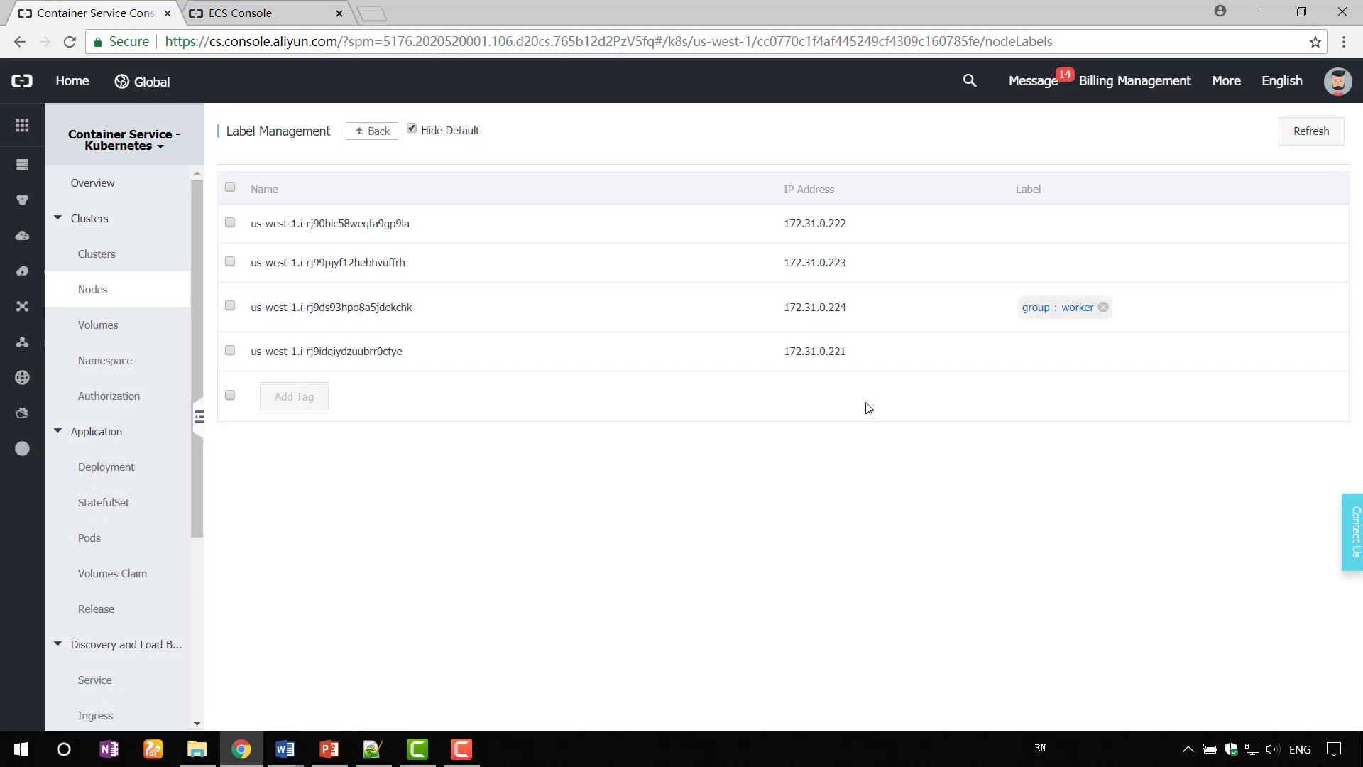
- Label nodes 172.31.0.222 and 172.31.0.223 as group: master
left_click(230, 222)
left_click(299, 399)
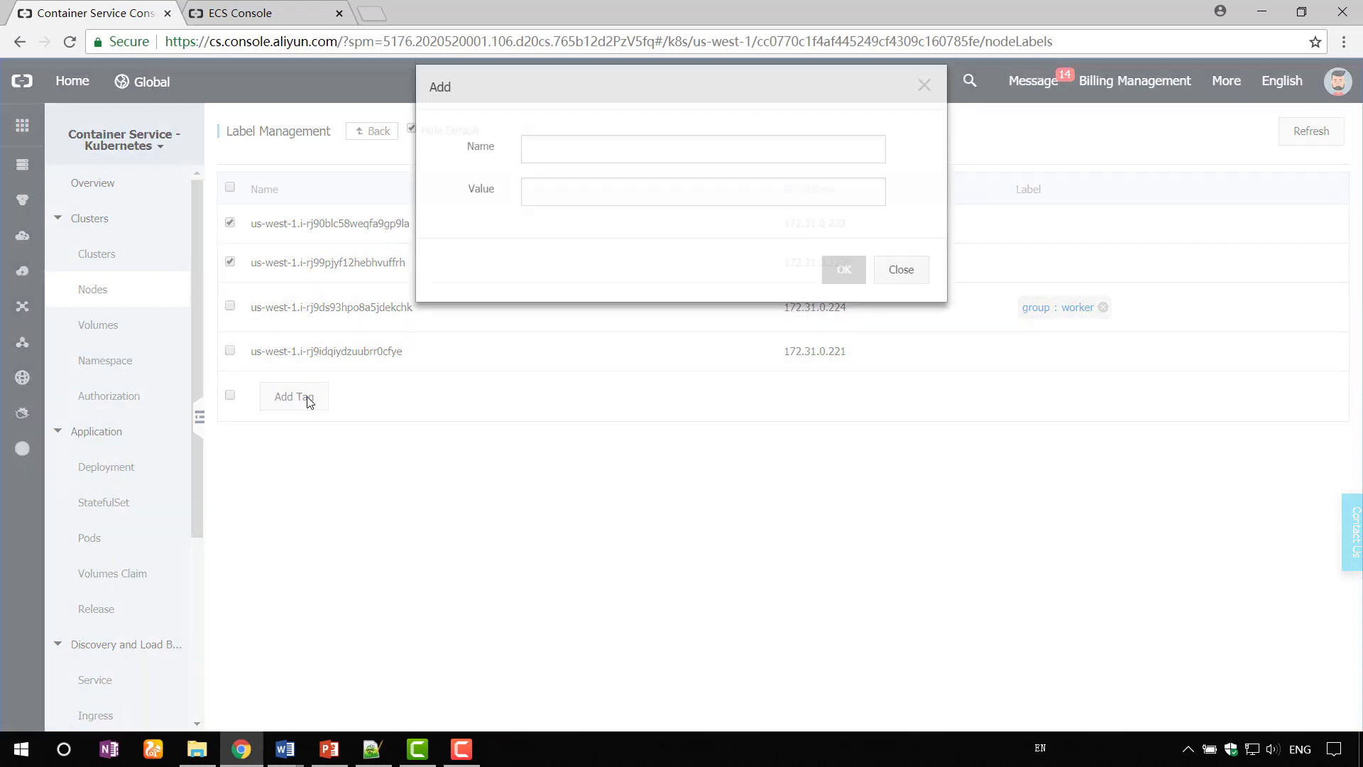
type("gr")
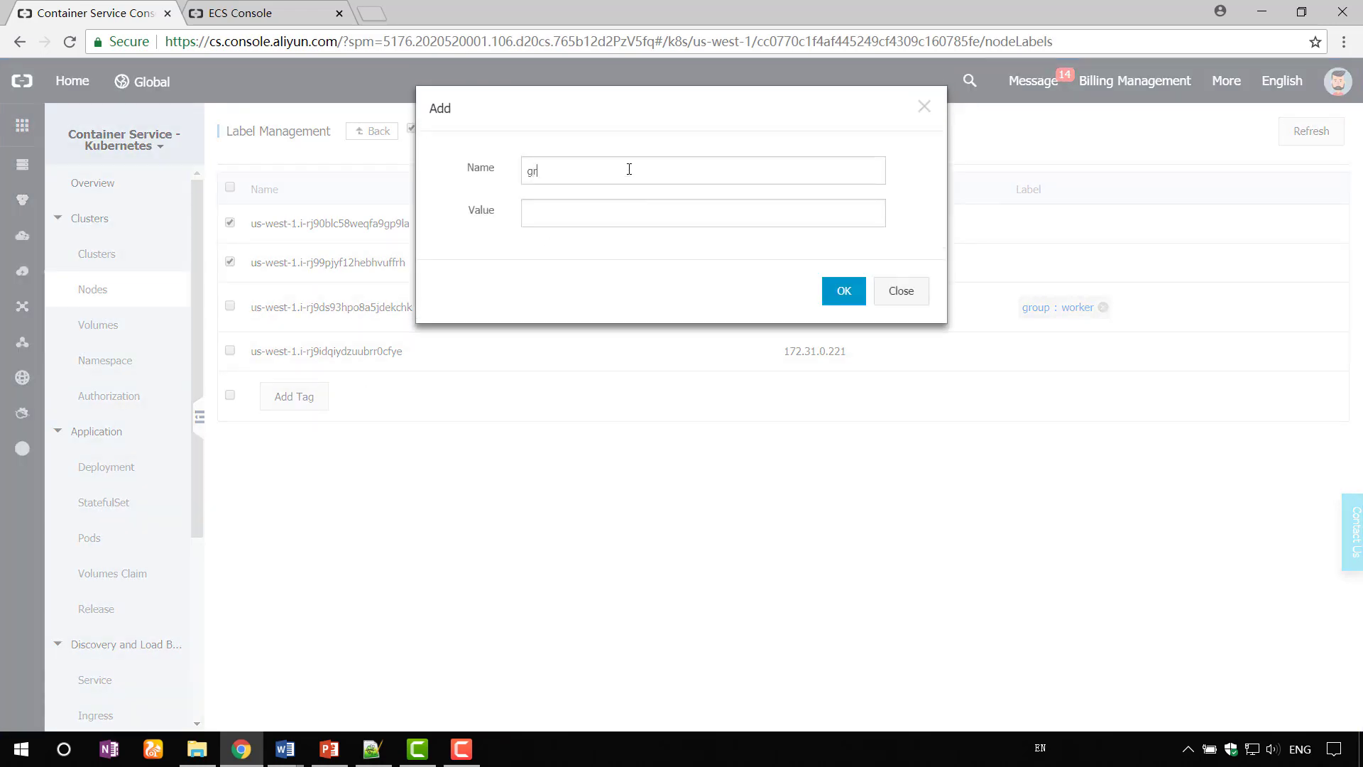
type("oupmaster")
left_click(849, 299)
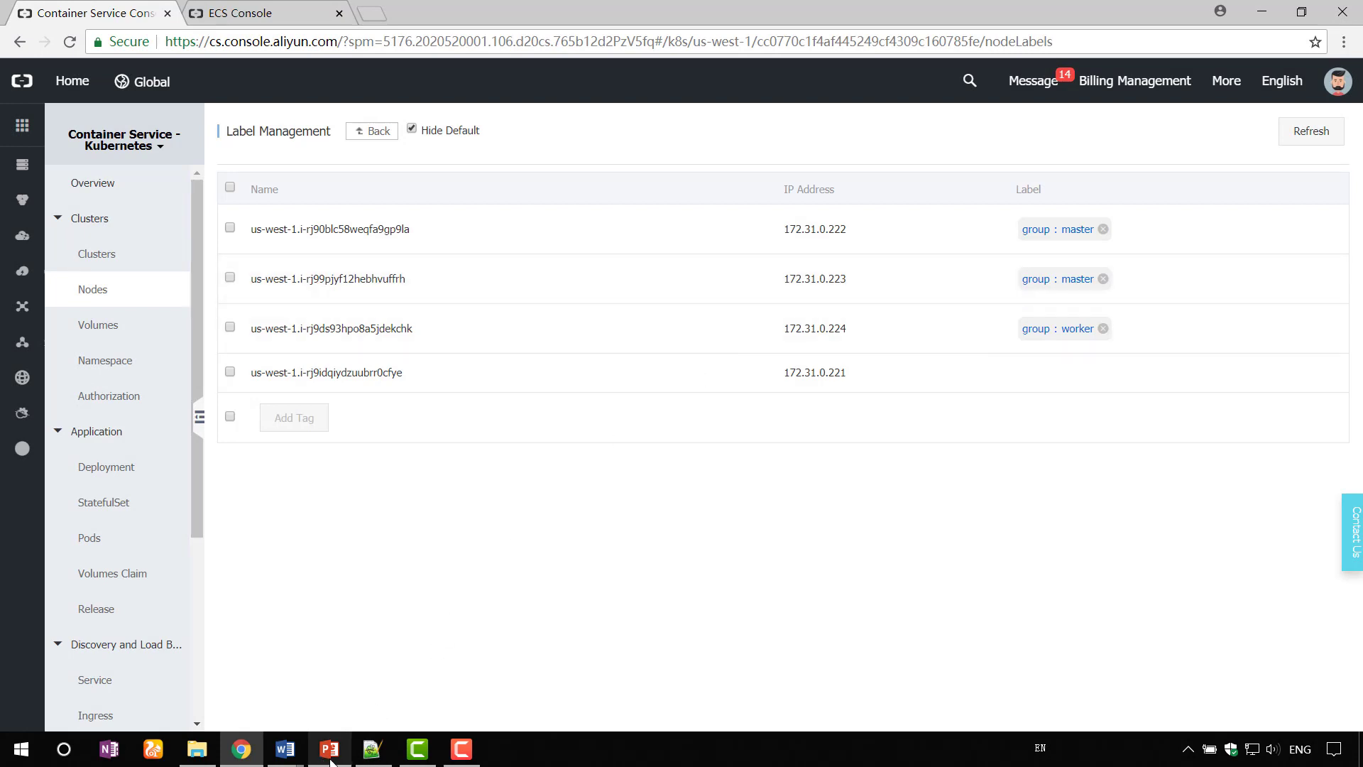
- Paste a nodeSelector with group: worker at the end of the pod spec in code.txt
left_click(372, 749)
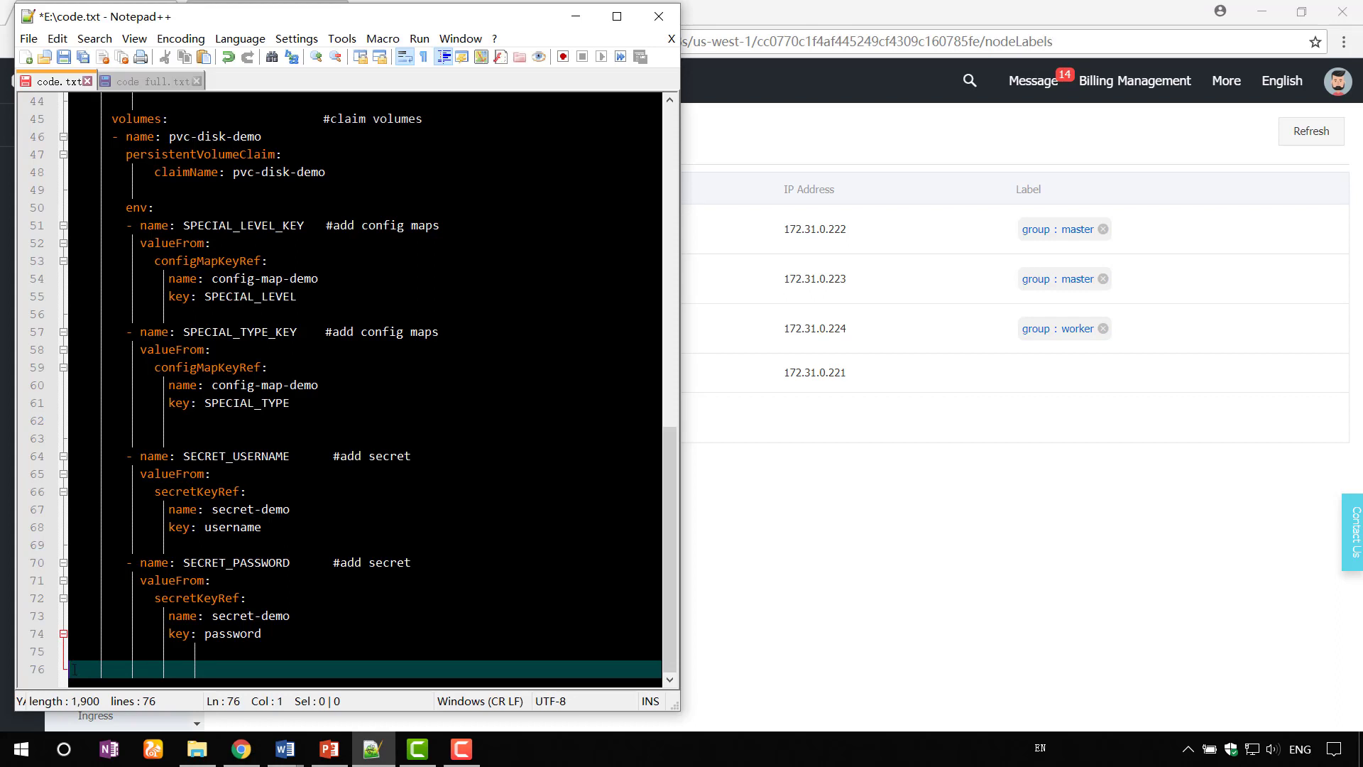
type("nodeSelector:                #add node selector             group: worker")
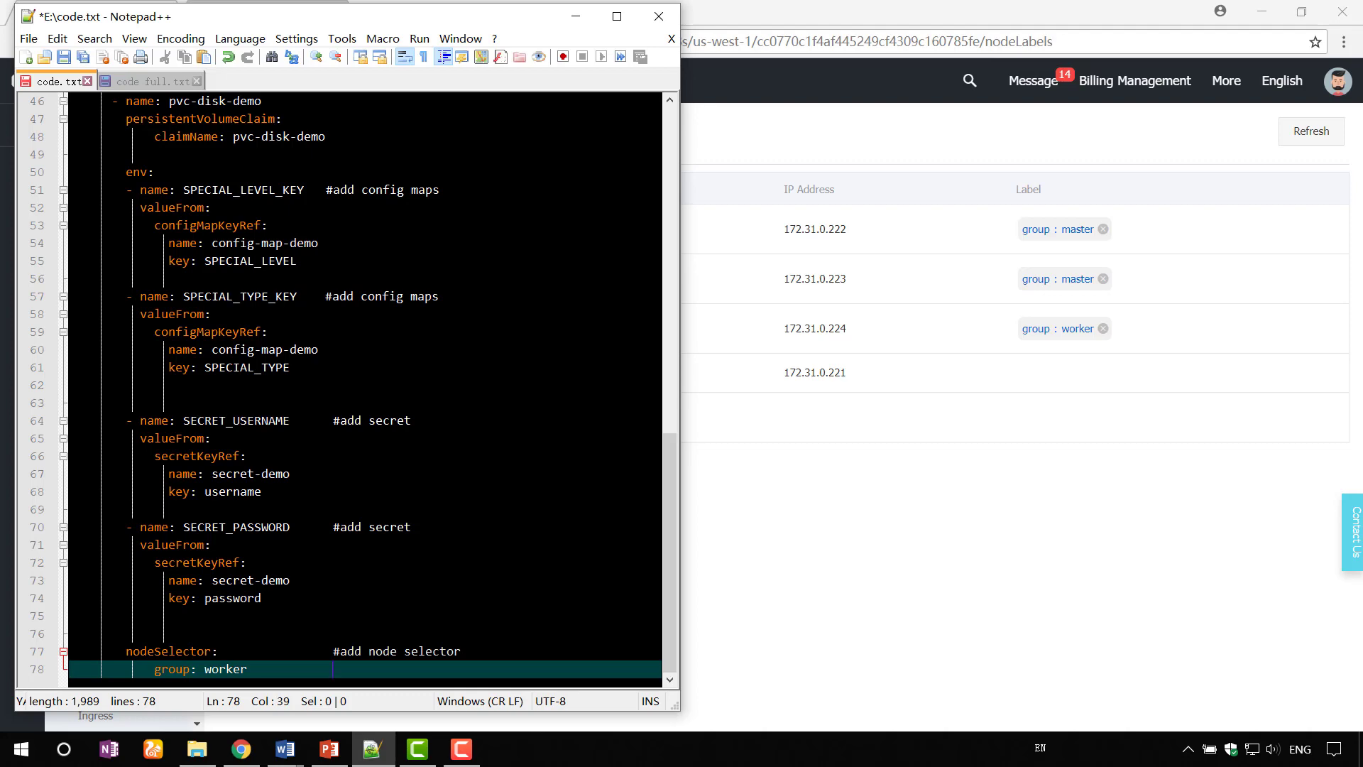
scroll(366, 389, "up", 15)
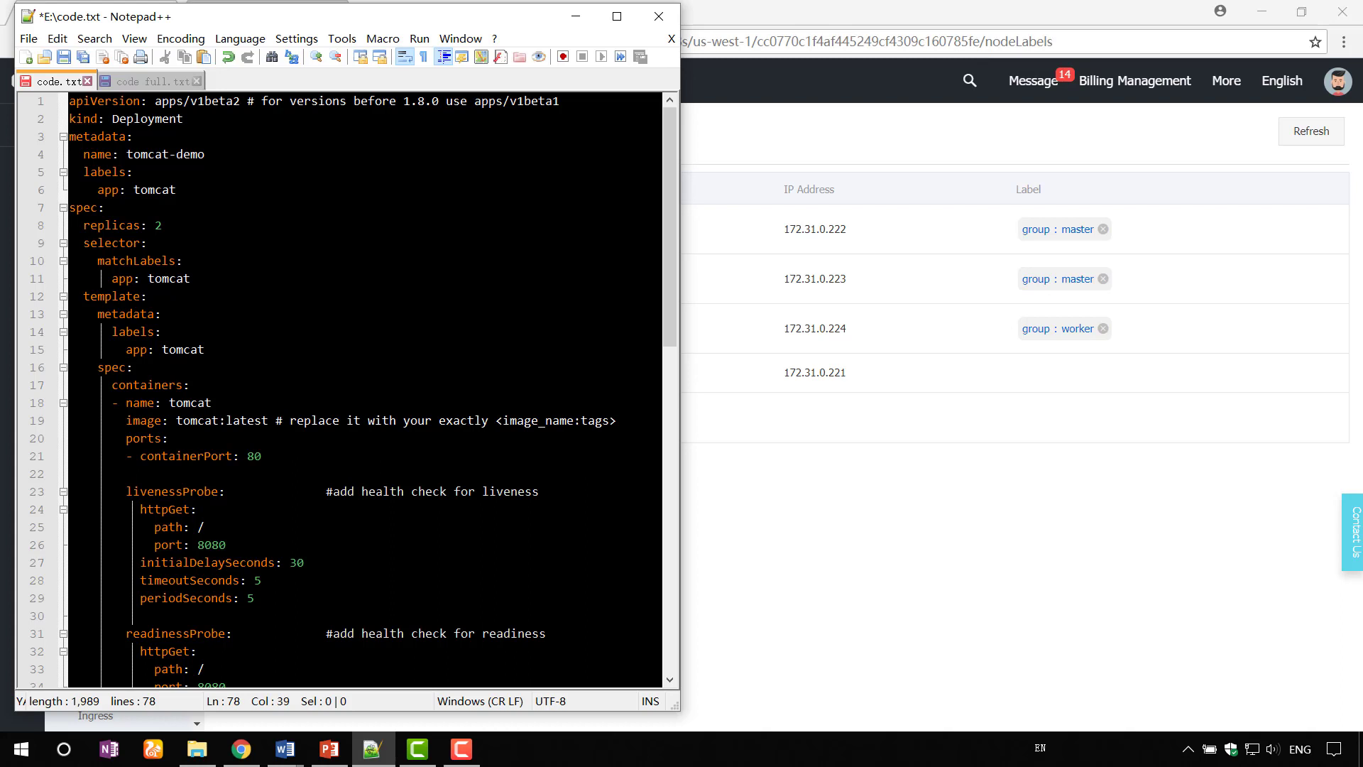
- Review code.txt, then select all 78 lines of the tomcat-demo deployment YAML
scroll(341, 390, "down", 3)
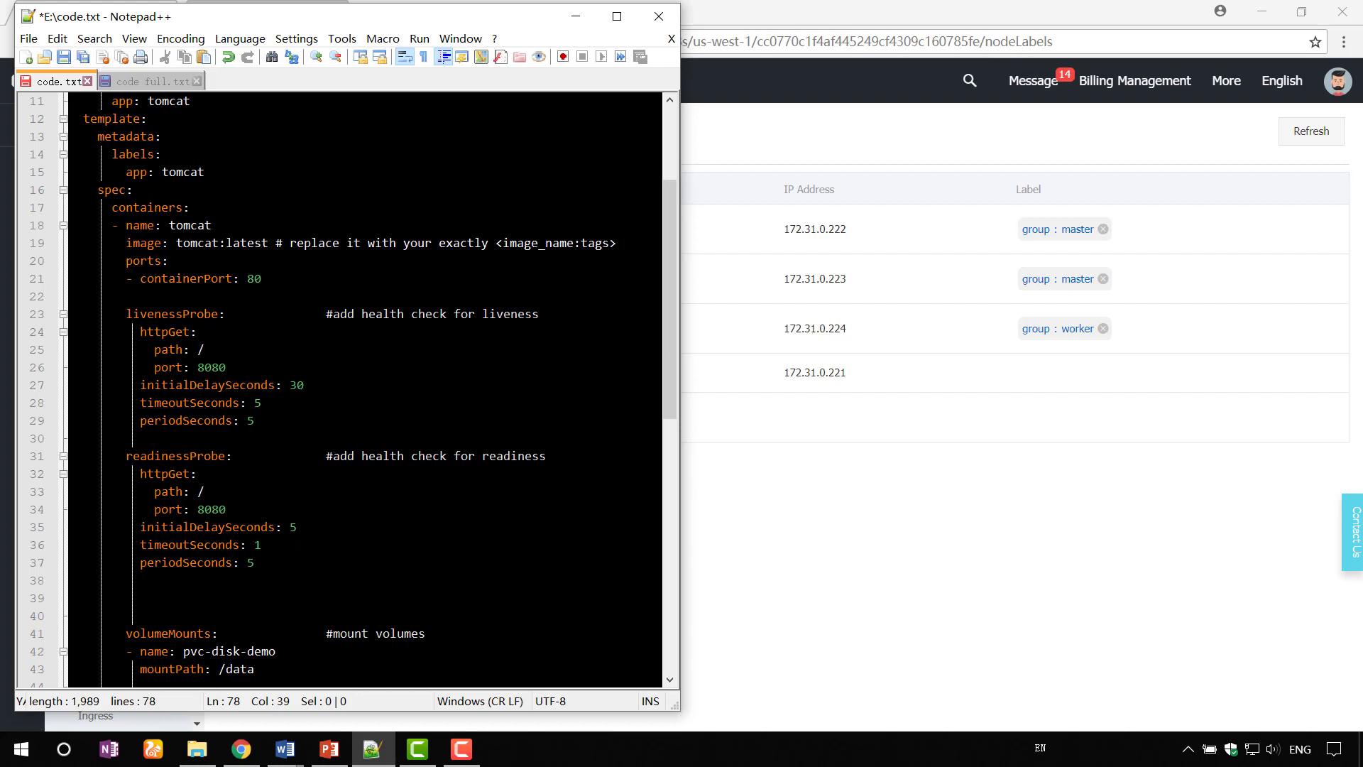
scroll(341, 390, "down", 4)
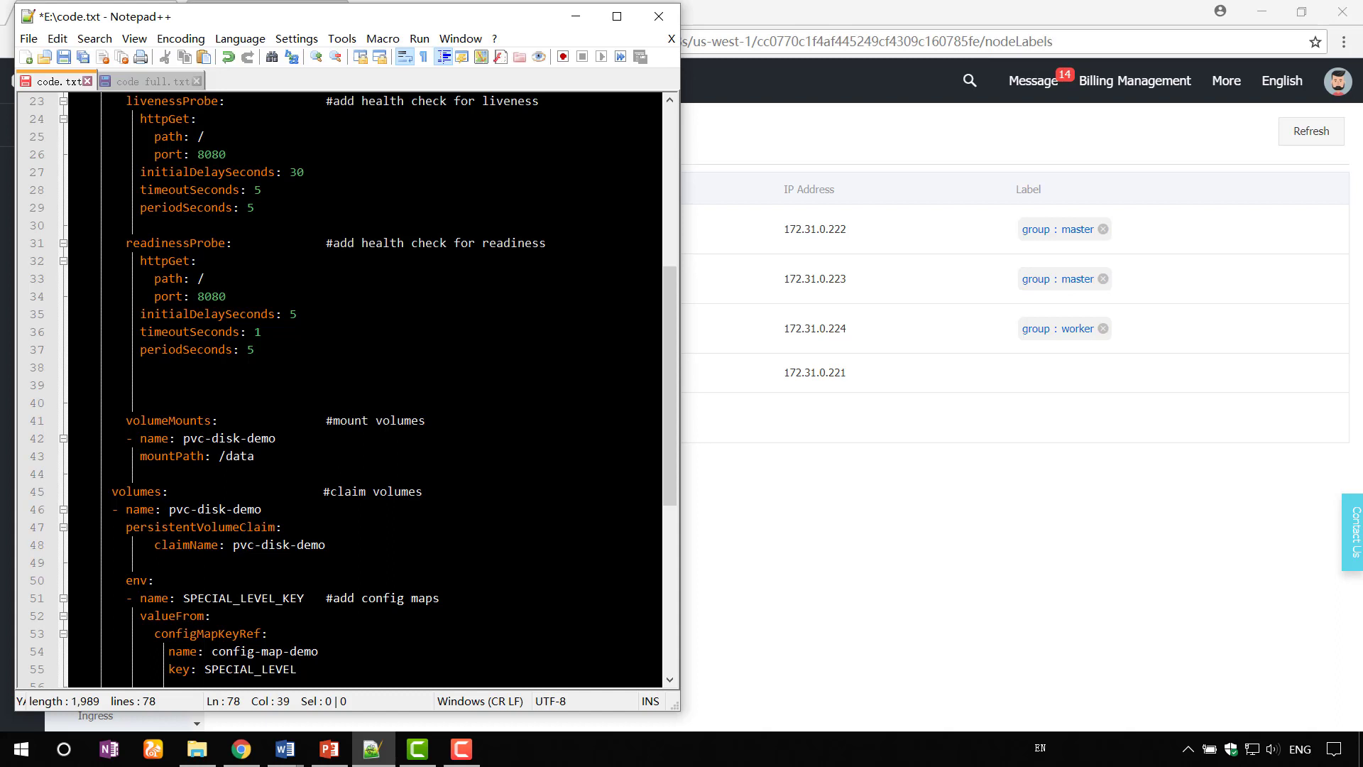
scroll(341, 391, "down", 4)
scroll(341, 390, "down", 3)
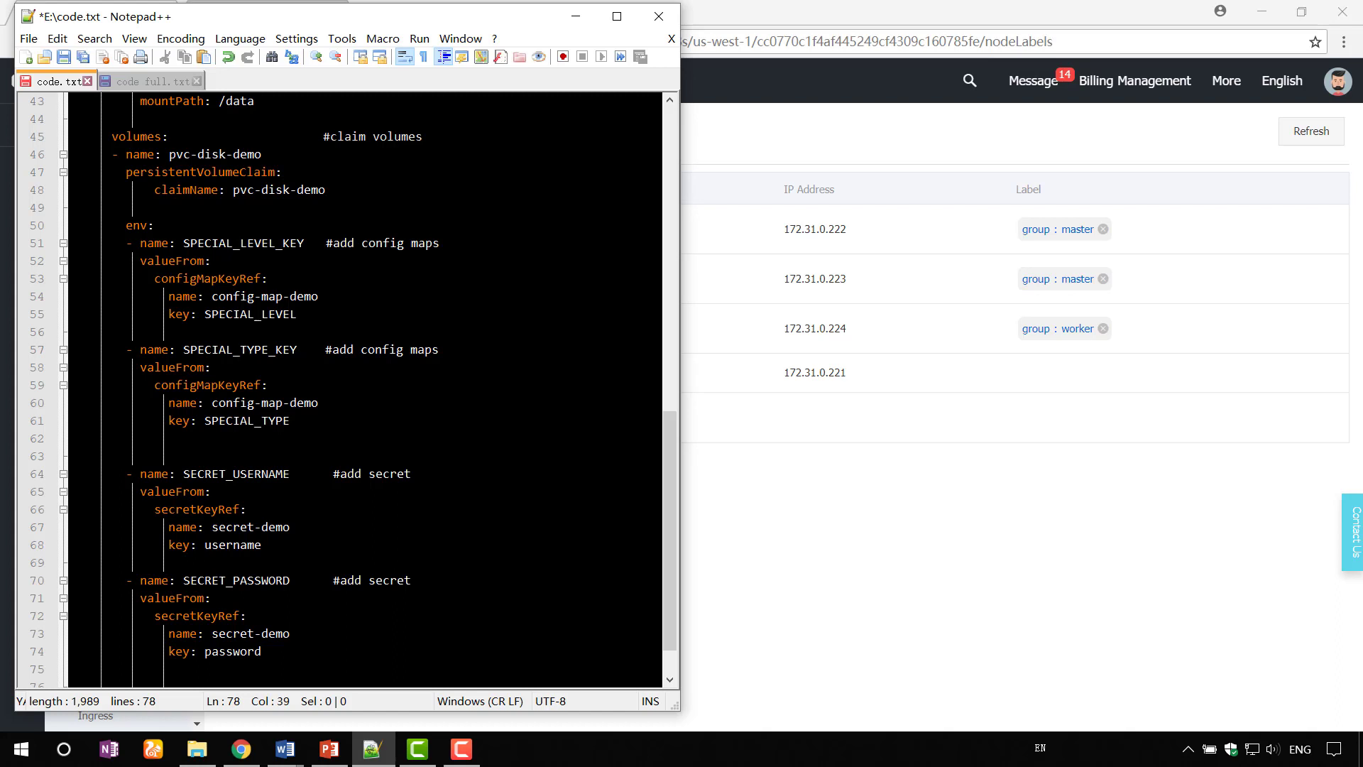
scroll(341, 390, "down", 1)
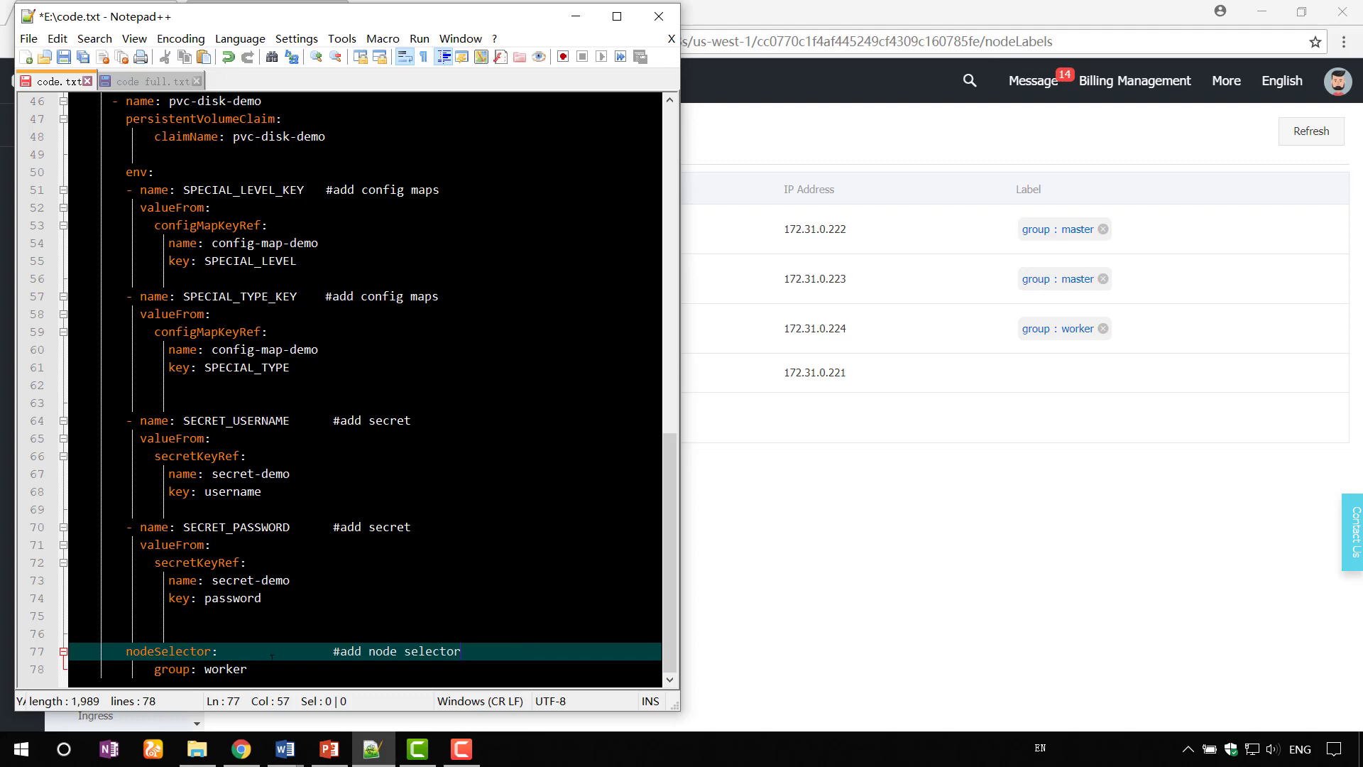
left_click_drag(272, 657, 70, 99)
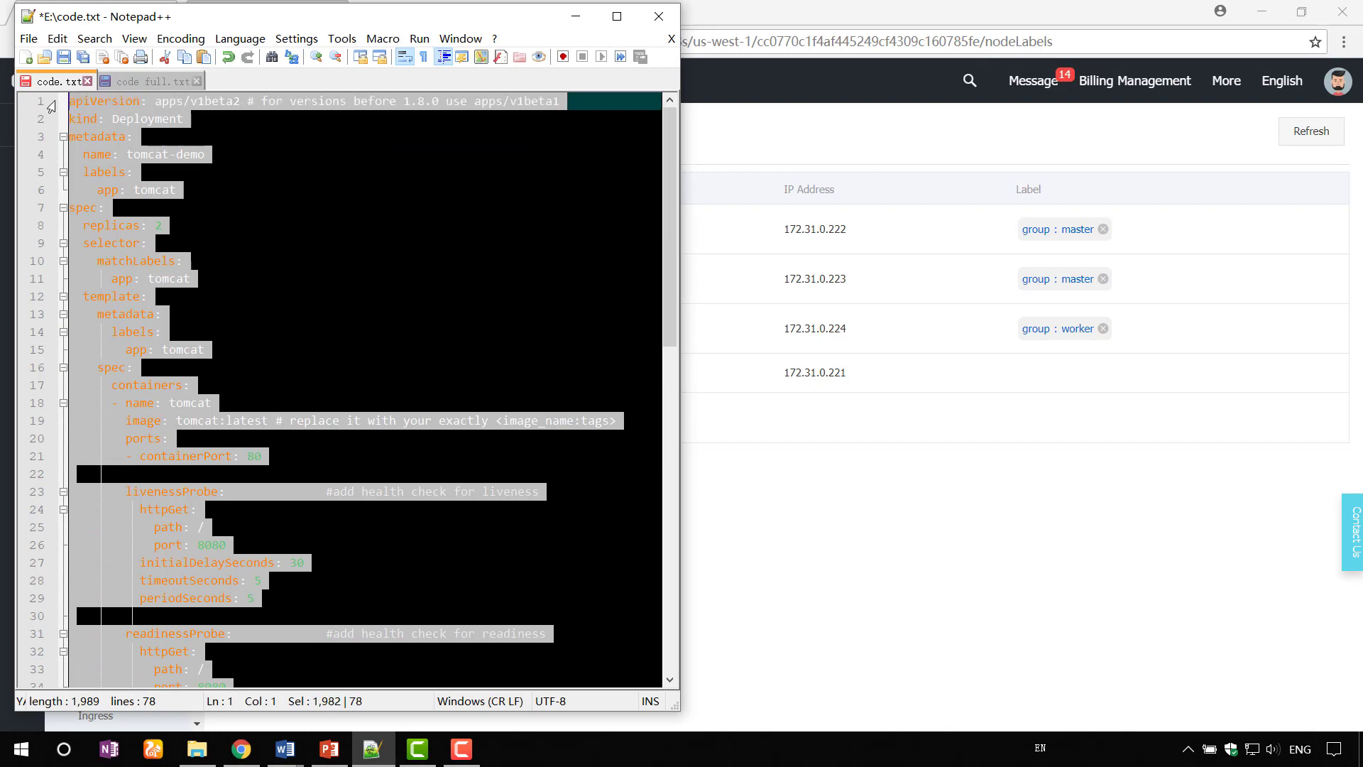
- Copy the tomcat-demo YAML and start a new deployment from a template in the console
right_click(129, 129)
left_click(164, 152)
left_click(825, 486)
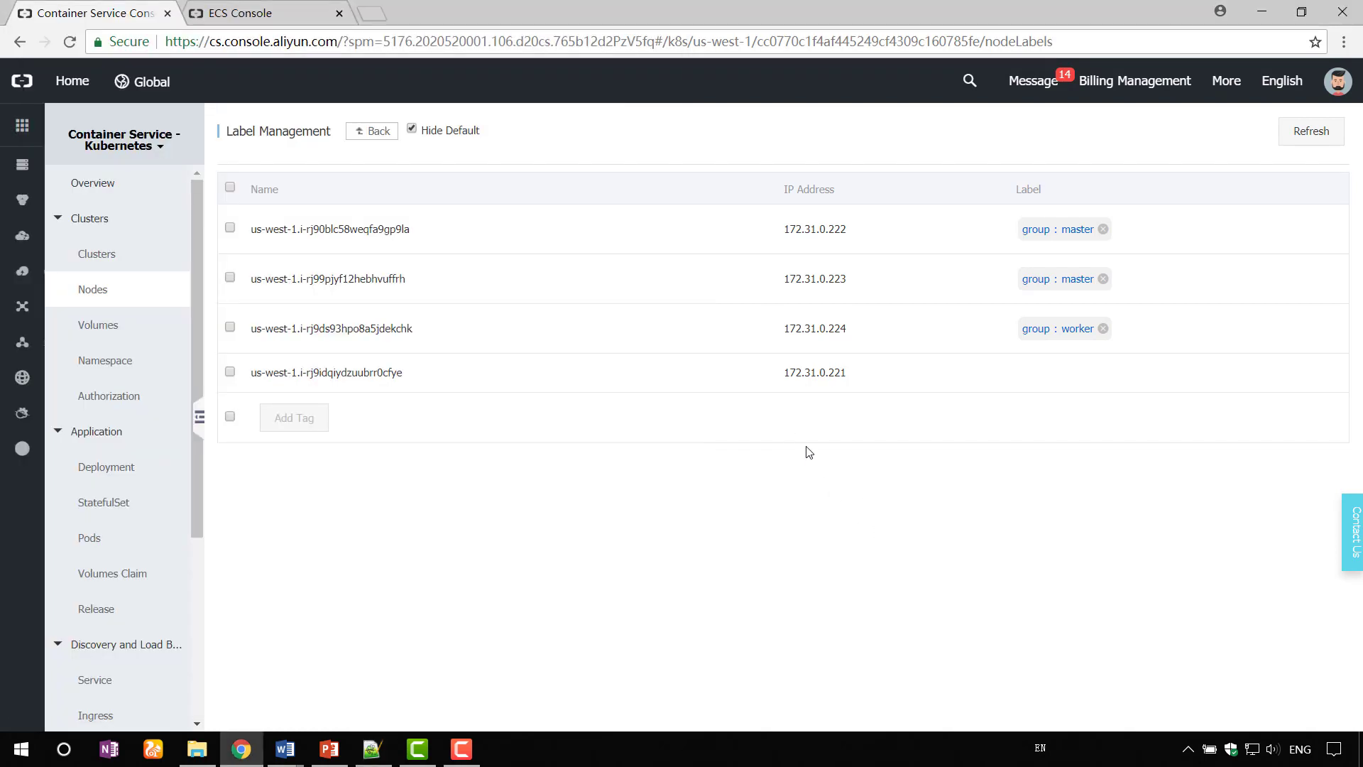
left_click(132, 483)
left_click(1253, 144)
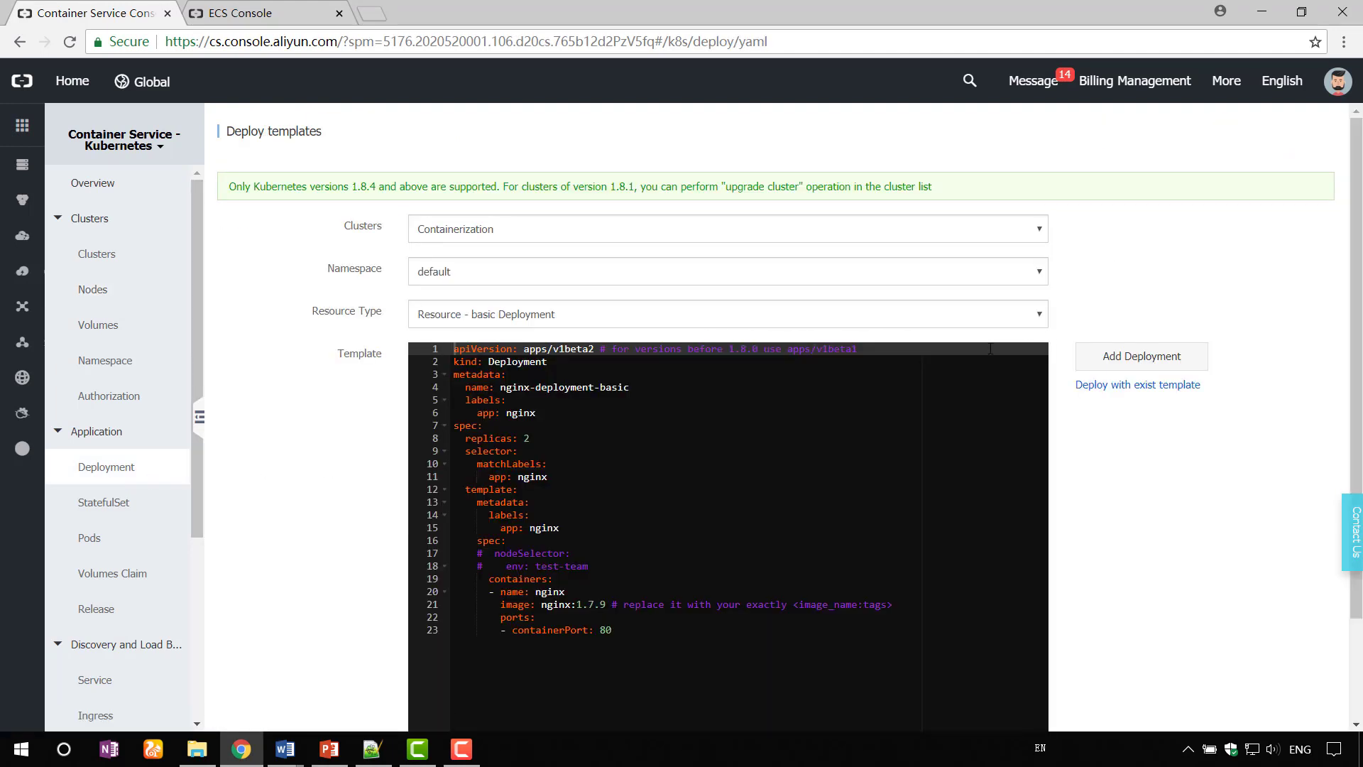
- Replace the sample nginx template with the tomcat-demo YAML, deploy it, and open the Kubernetes Dashboard
left_click_drag(687, 627, 419, 339)
key("BackSpace")
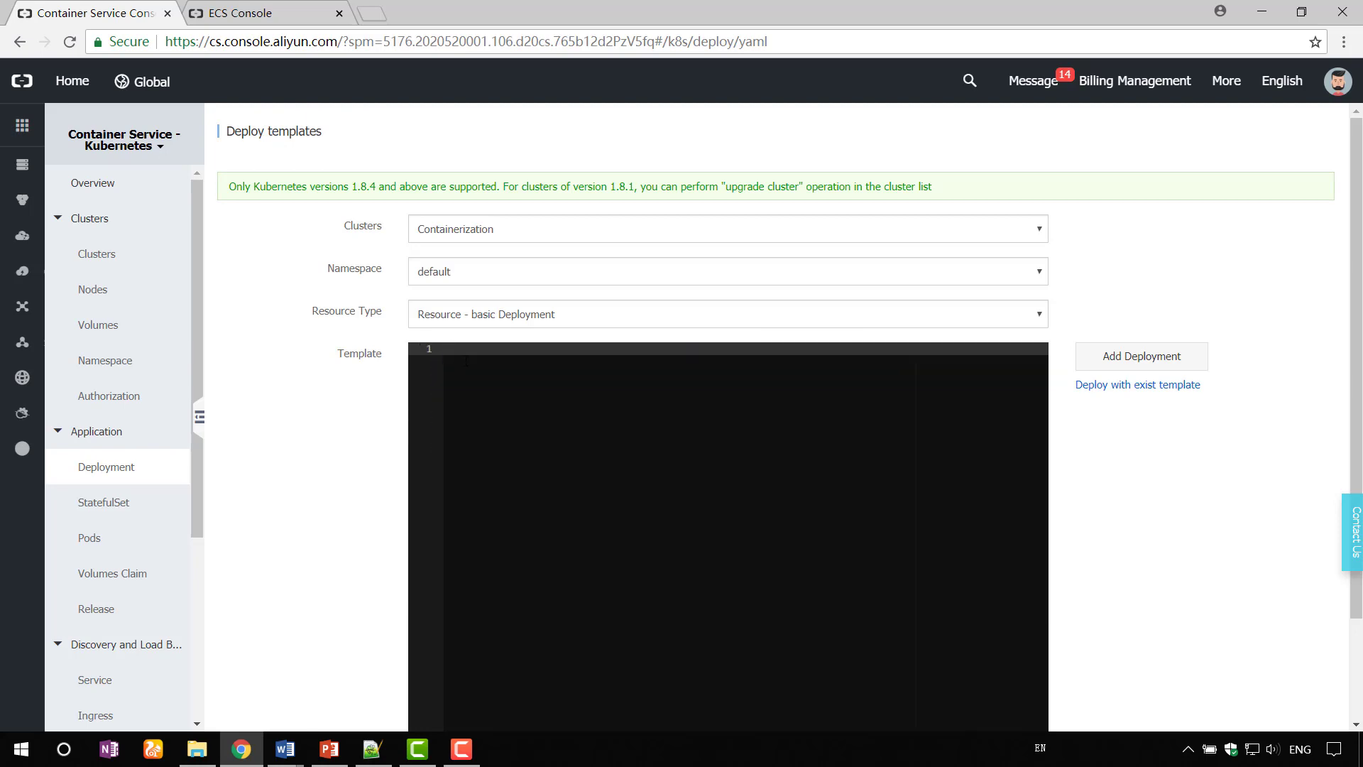
right_click(465, 359)
left_click(526, 467)
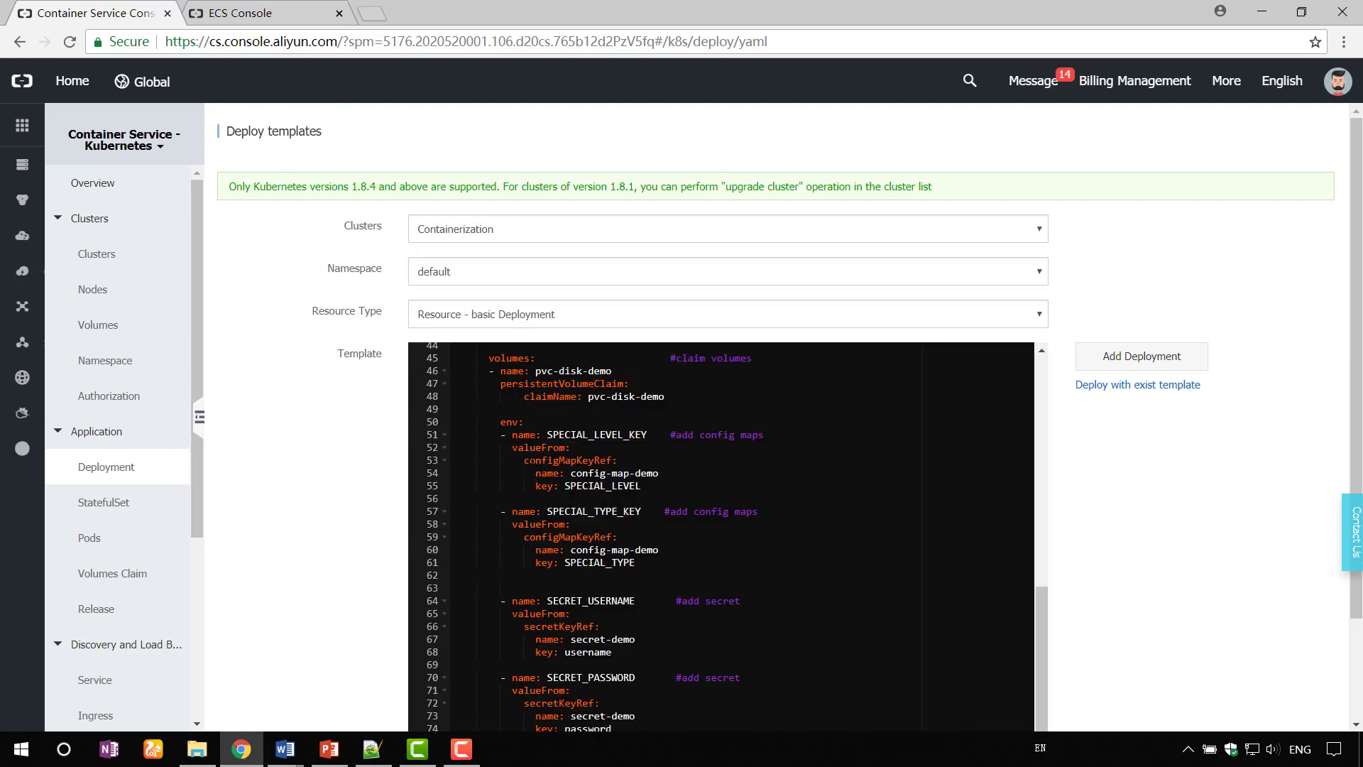
scroll(721, 537, "down", 10)
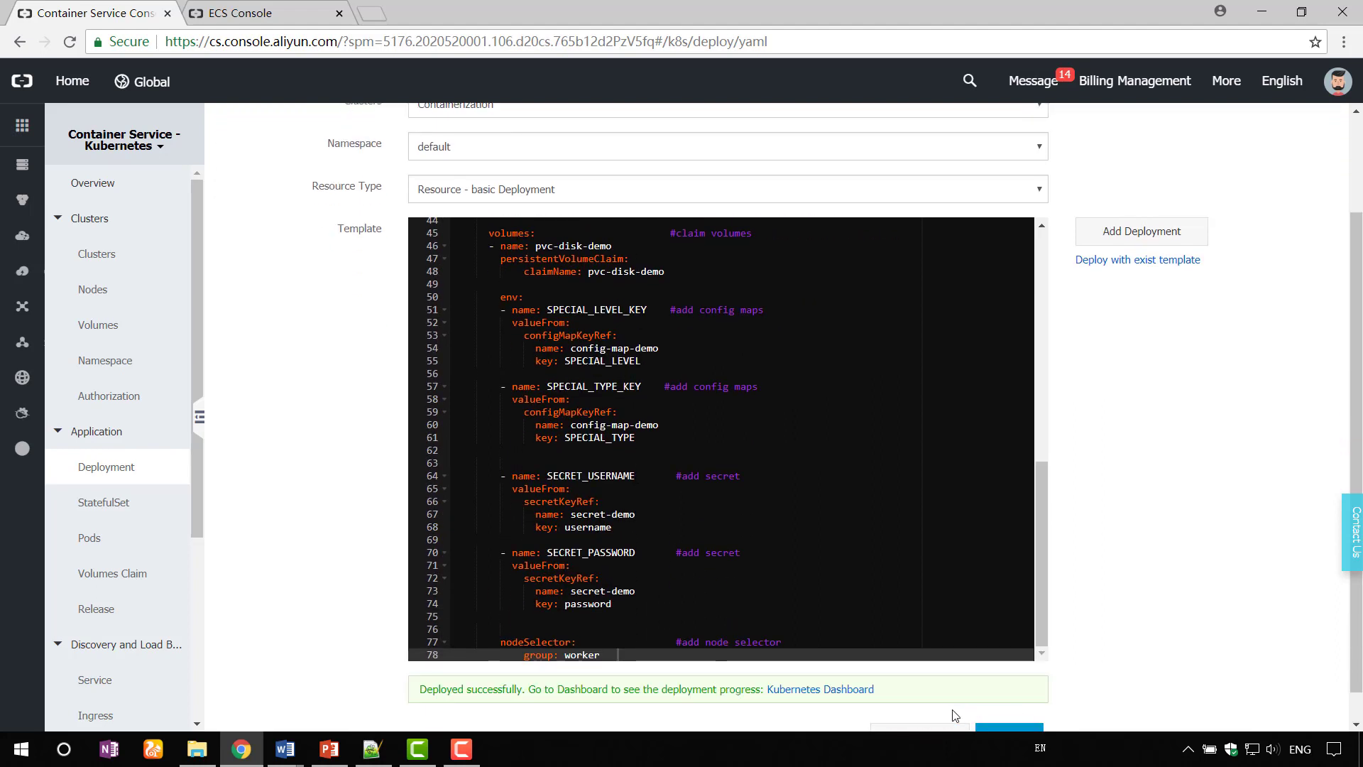
left_click(804, 689)
scroll(701, 447, "down", 1)
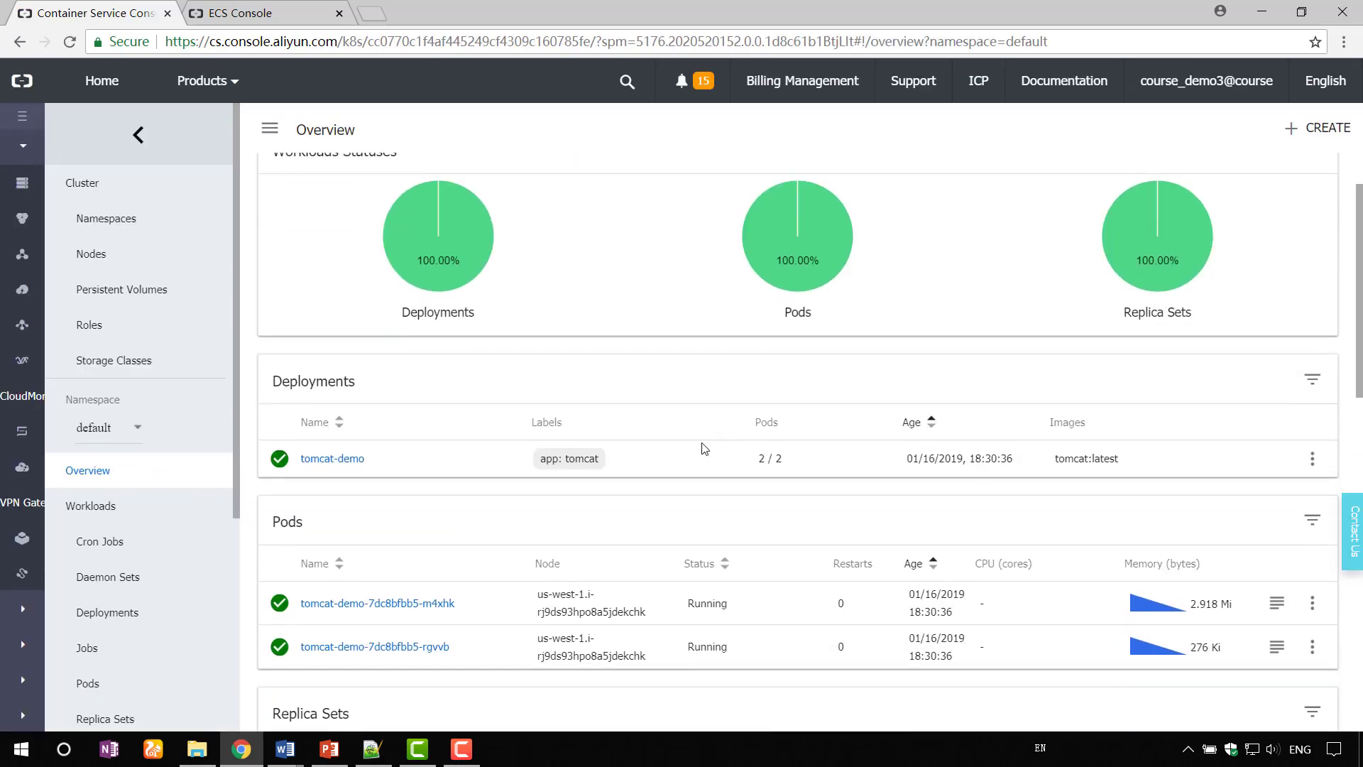
- Check that tomcat-demo's 2 pods are Running, then go back to the Cluster List
scroll(703, 448, "down", 2)
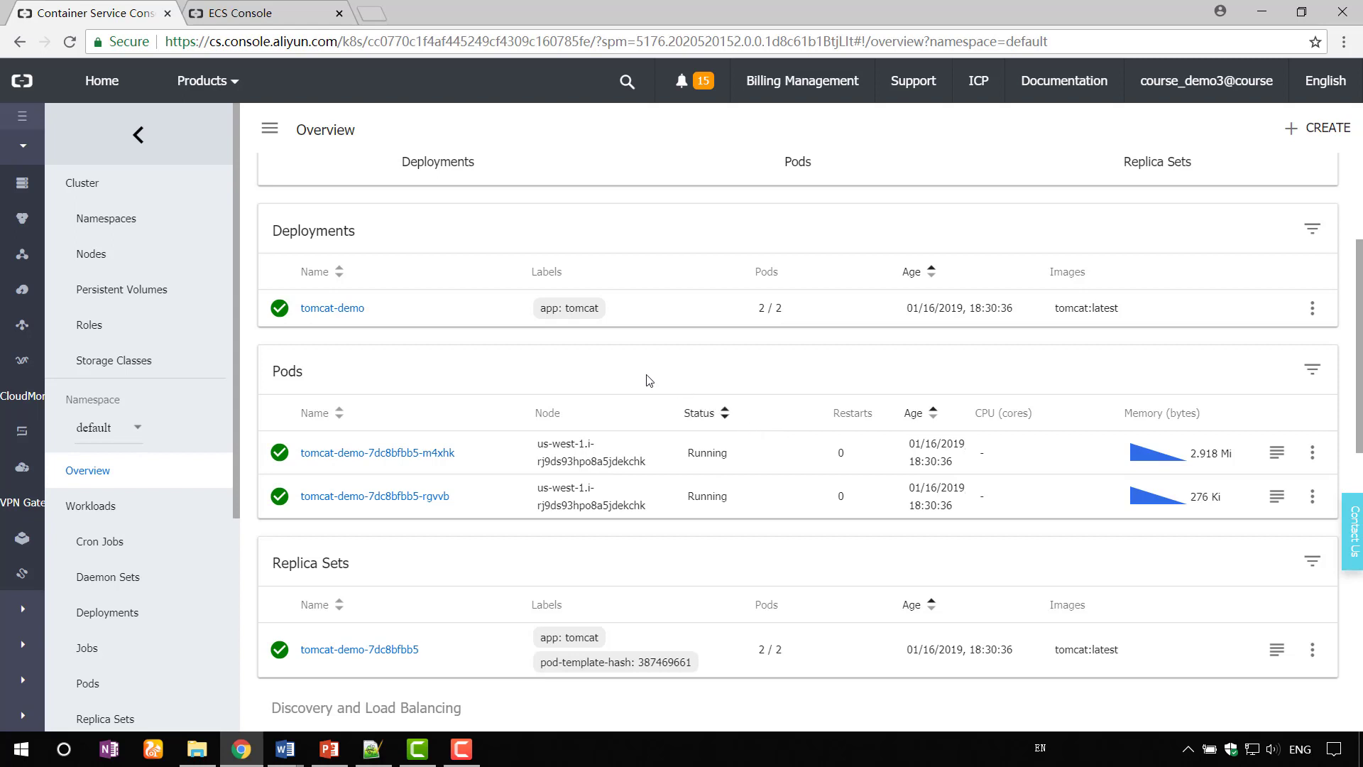
left_click(141, 142)
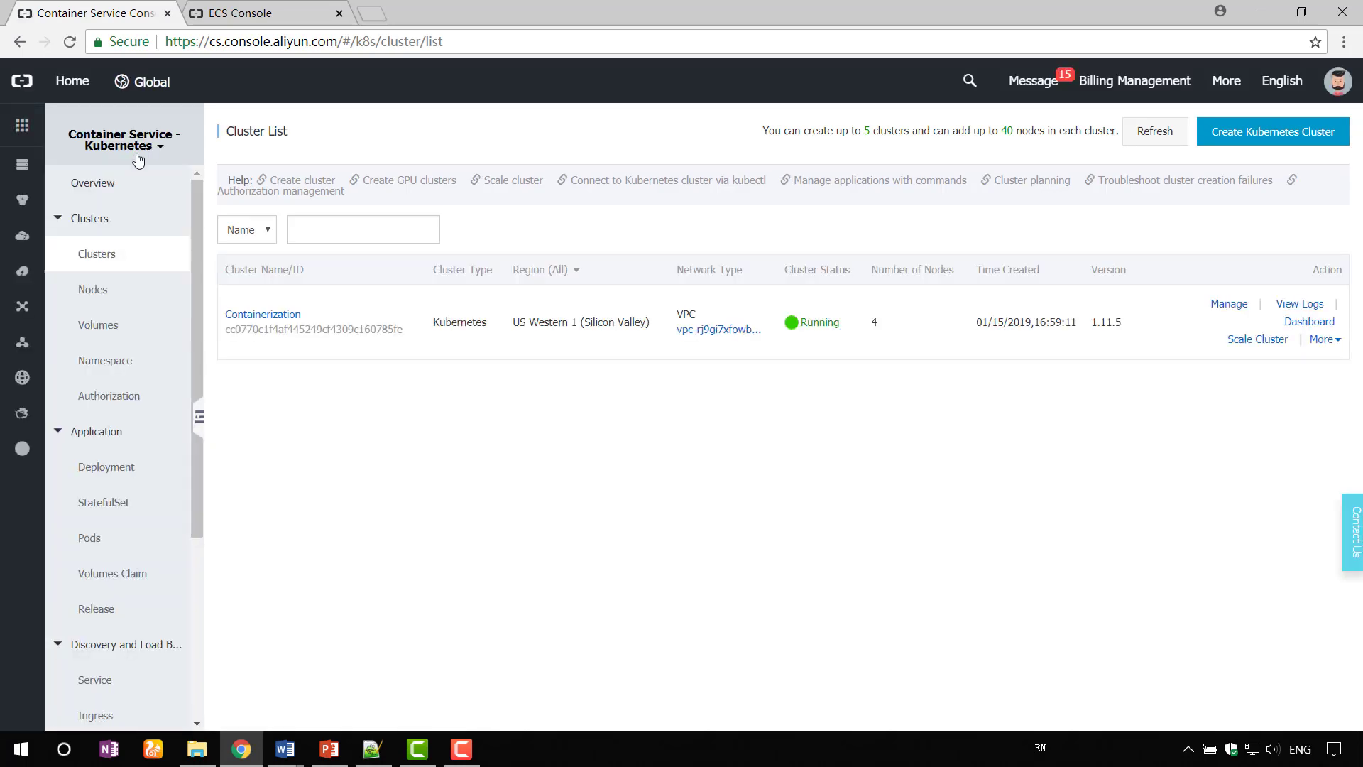
- Deploy the tomcat-service LoadBalancer YAML on port 8080 from a Custom template, then open the Dashboard
left_click(122, 467)
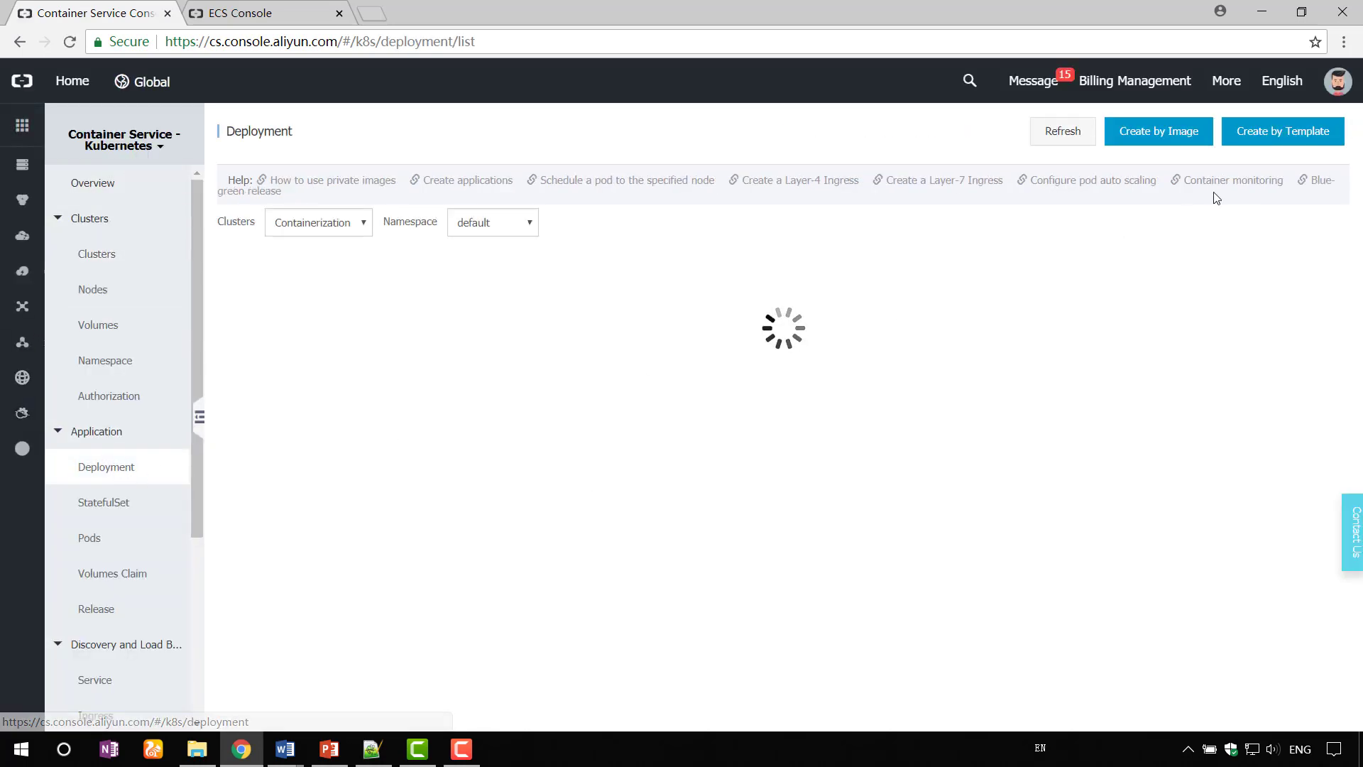
left_click(1282, 130)
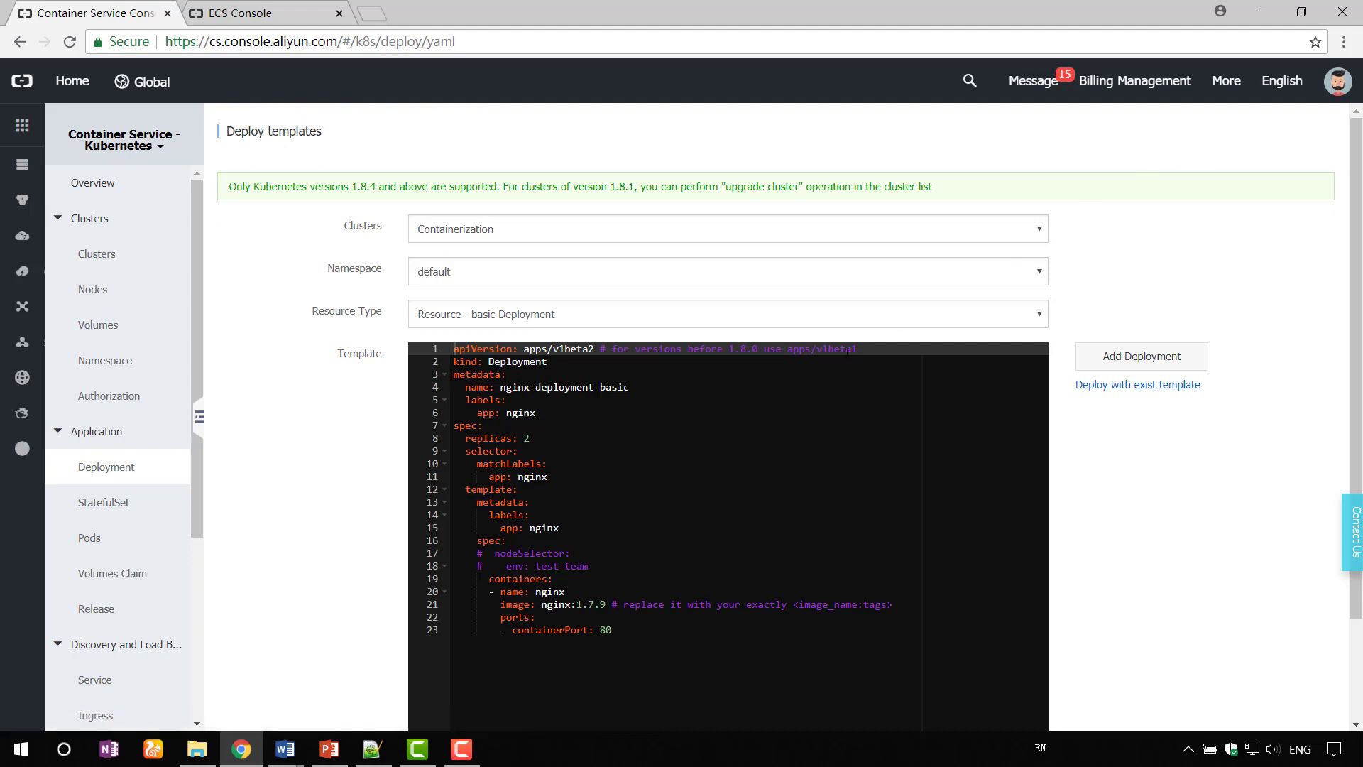
left_click(1034, 325)
left_click(611, 384)
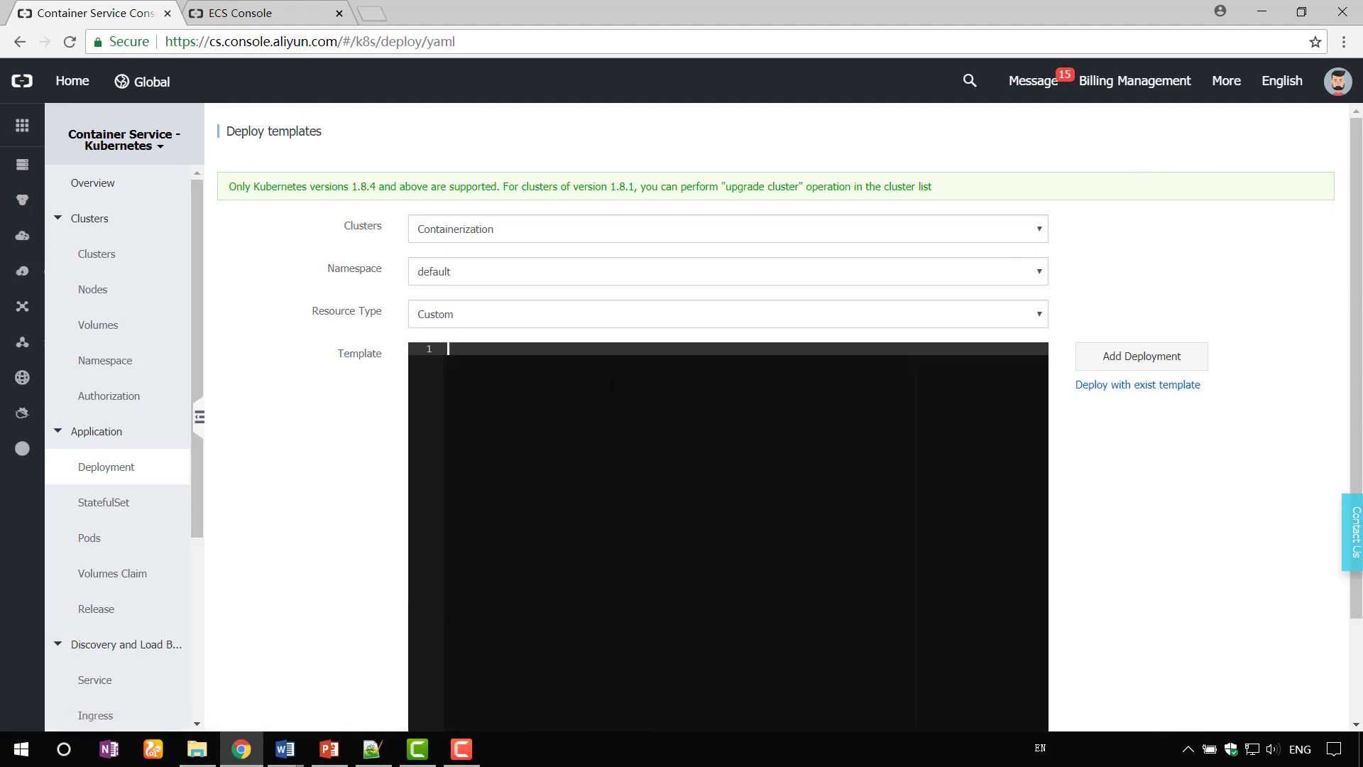
type("apiVersion: v1 kind: Service metadata:   name: tomcat-service   labels:     app: tomcat-service spec:   selector:     app: tomcat   ports:   - protocol: TCP     port: 8080     targetPort: 8080   type: LoadBalancer")
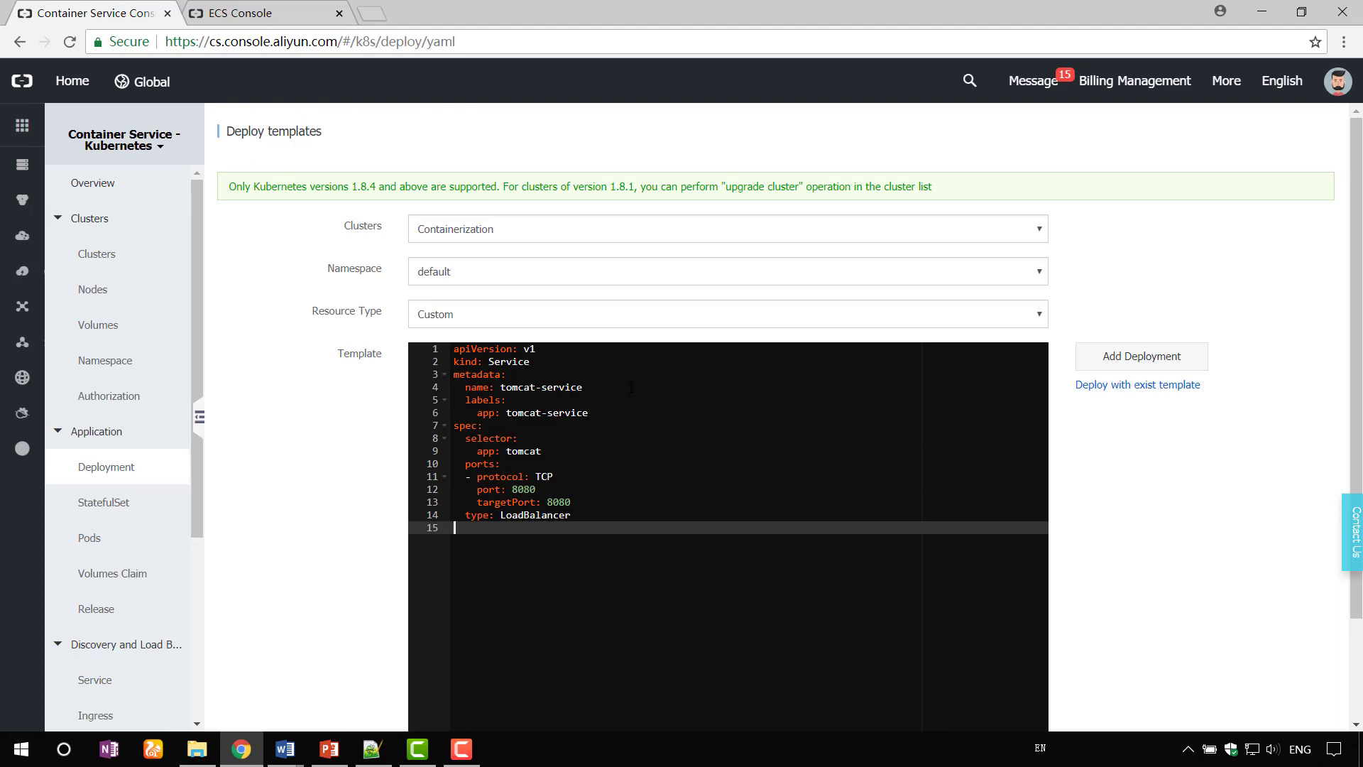
scroll(923, 568, "down", 2)
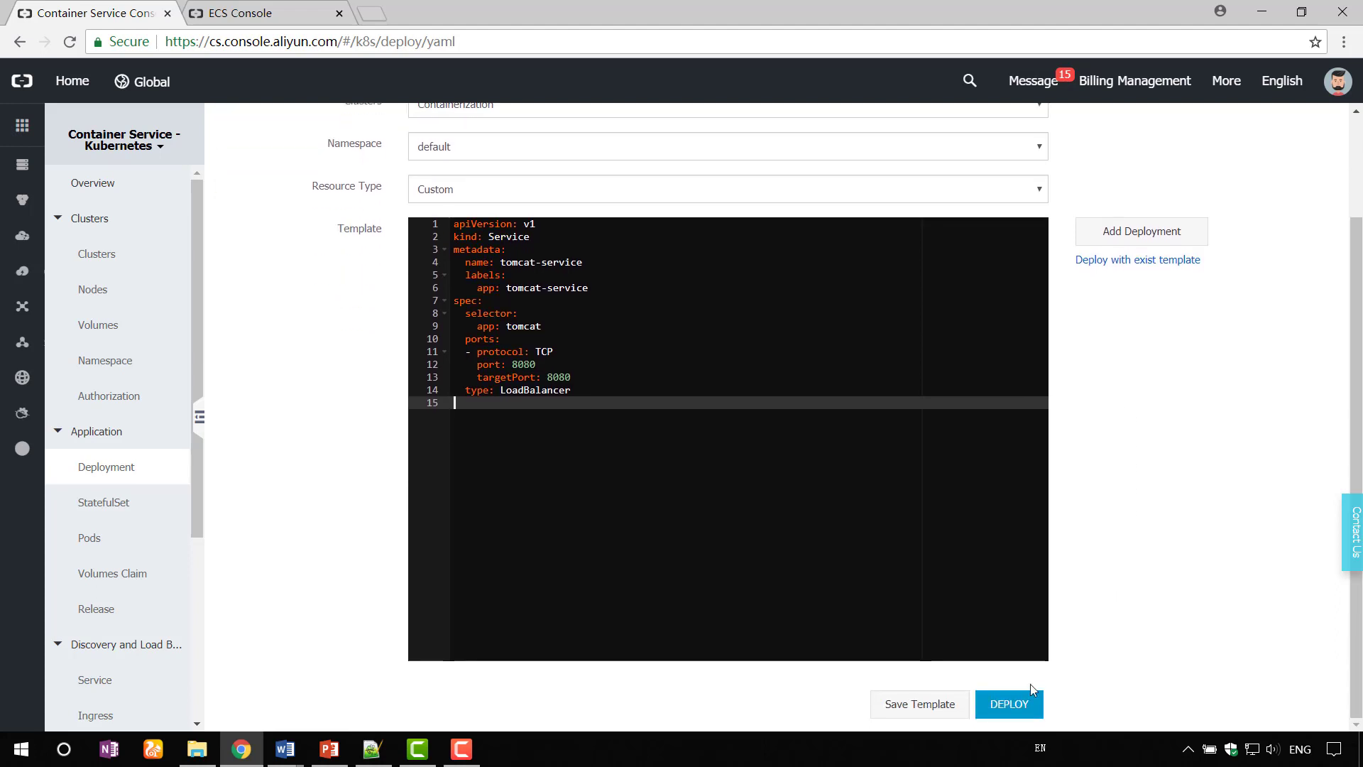
left_click(1010, 702)
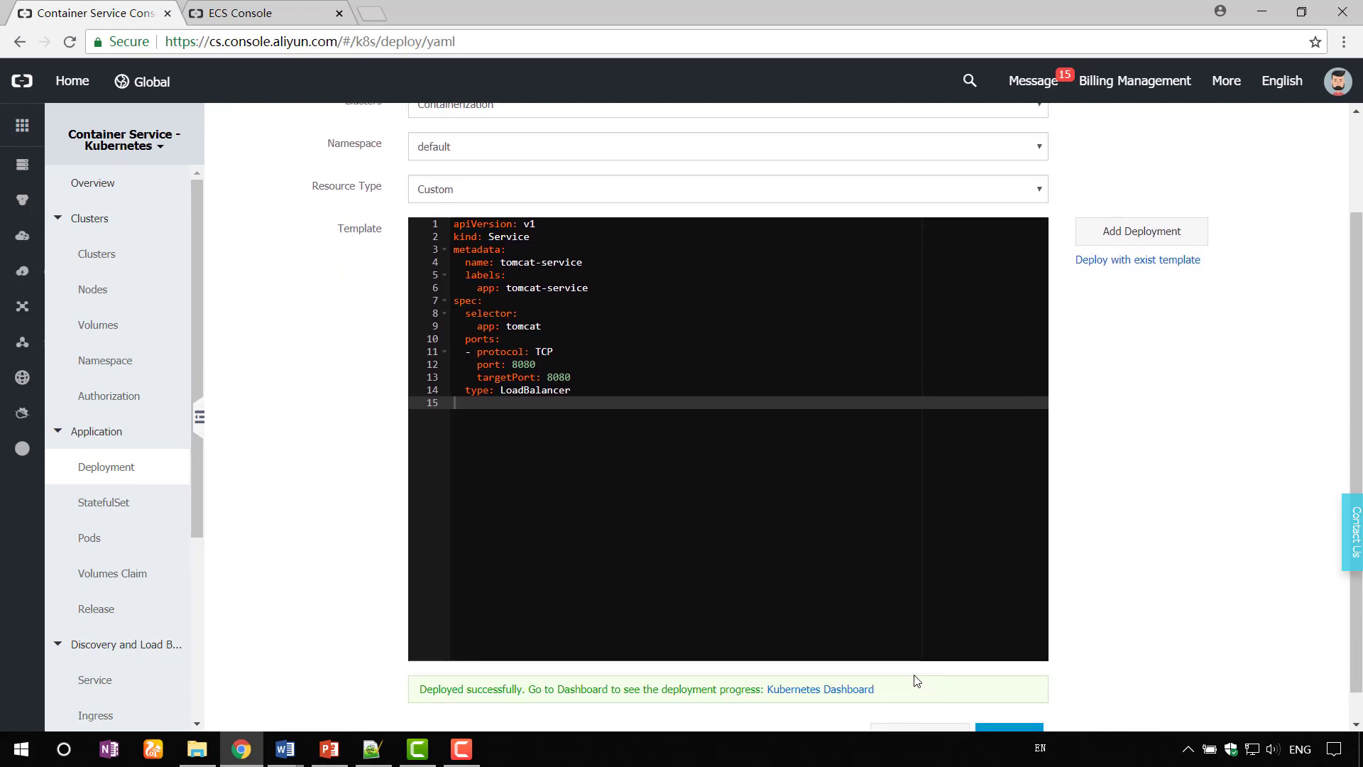
left_click(819, 690)
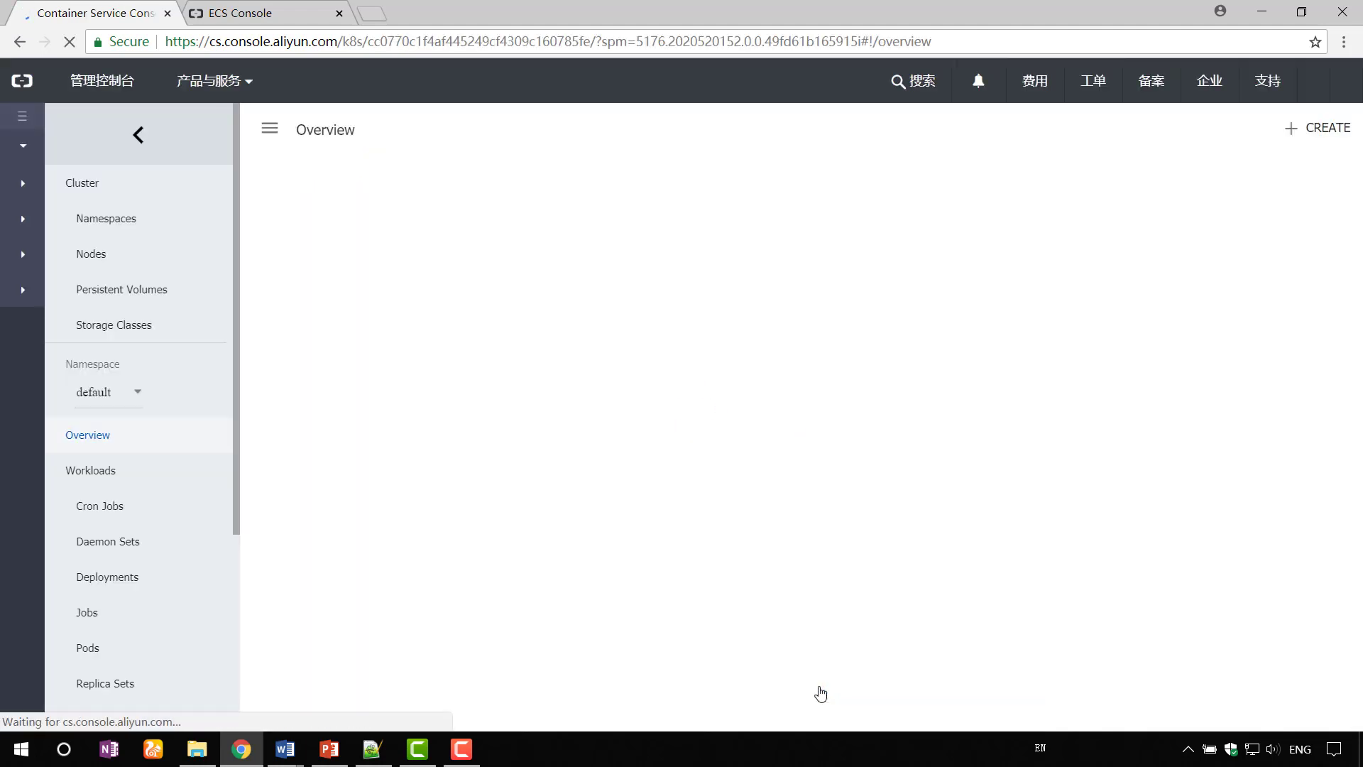
- Load 47.254.15.154:8080 to confirm the Apache Tomcat/8.5.37 page, then return to the Dashboard Overview
scroll(710, 395, "down", 5)
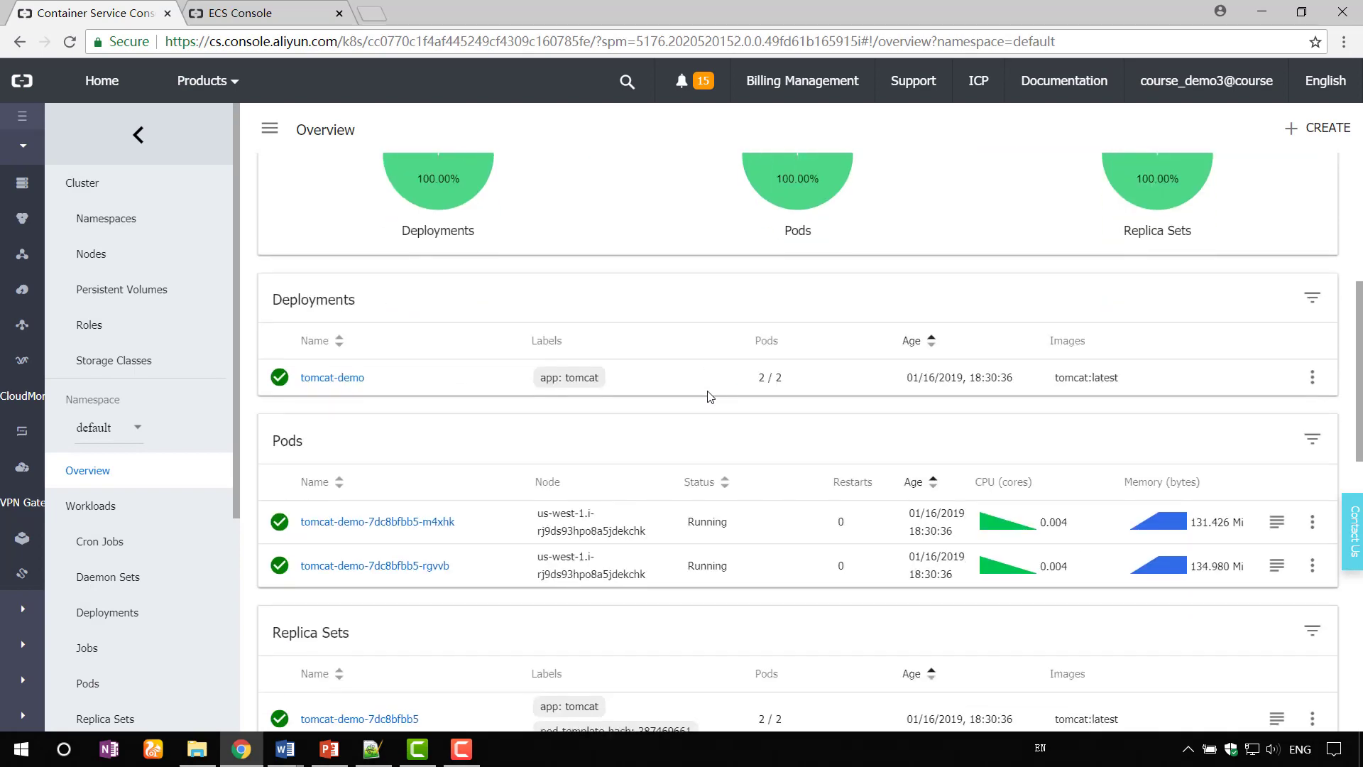
scroll(709, 396, "down", 7)
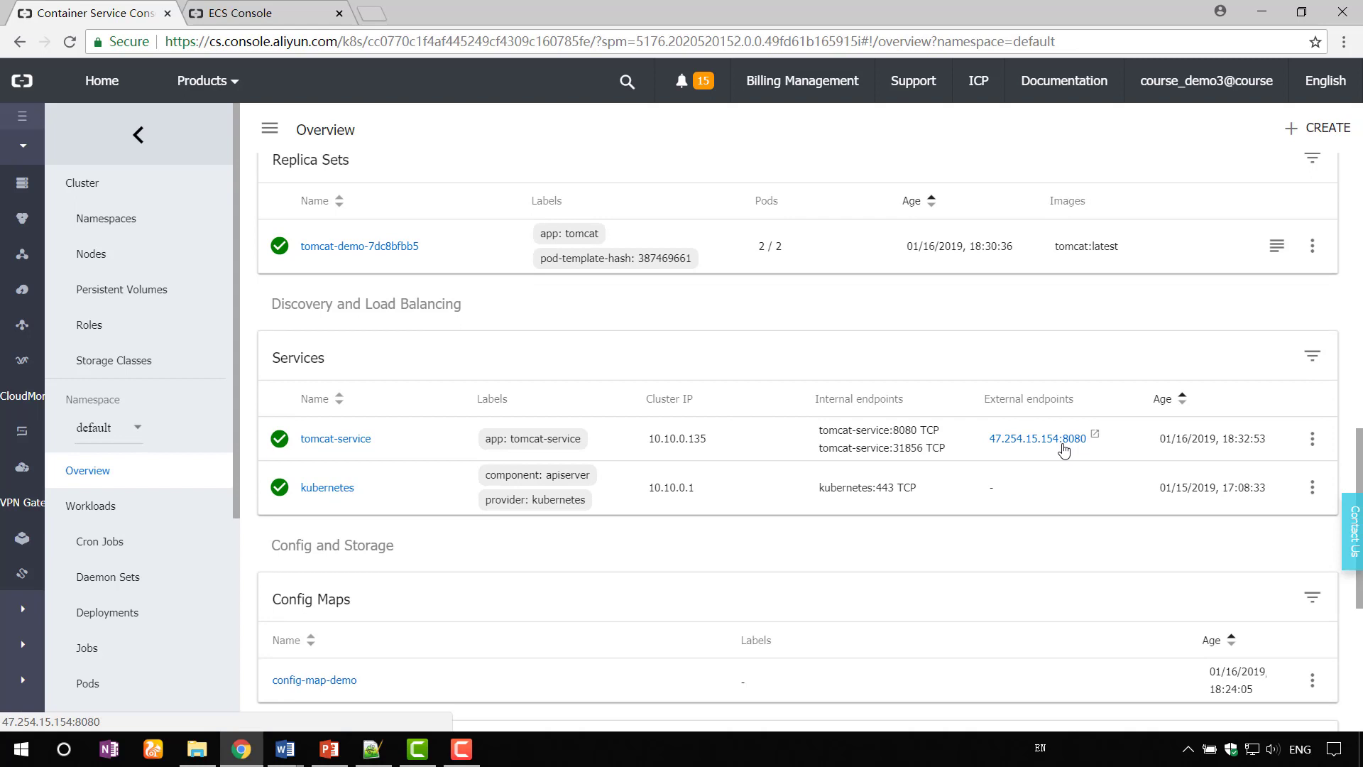
left_click(1062, 440)
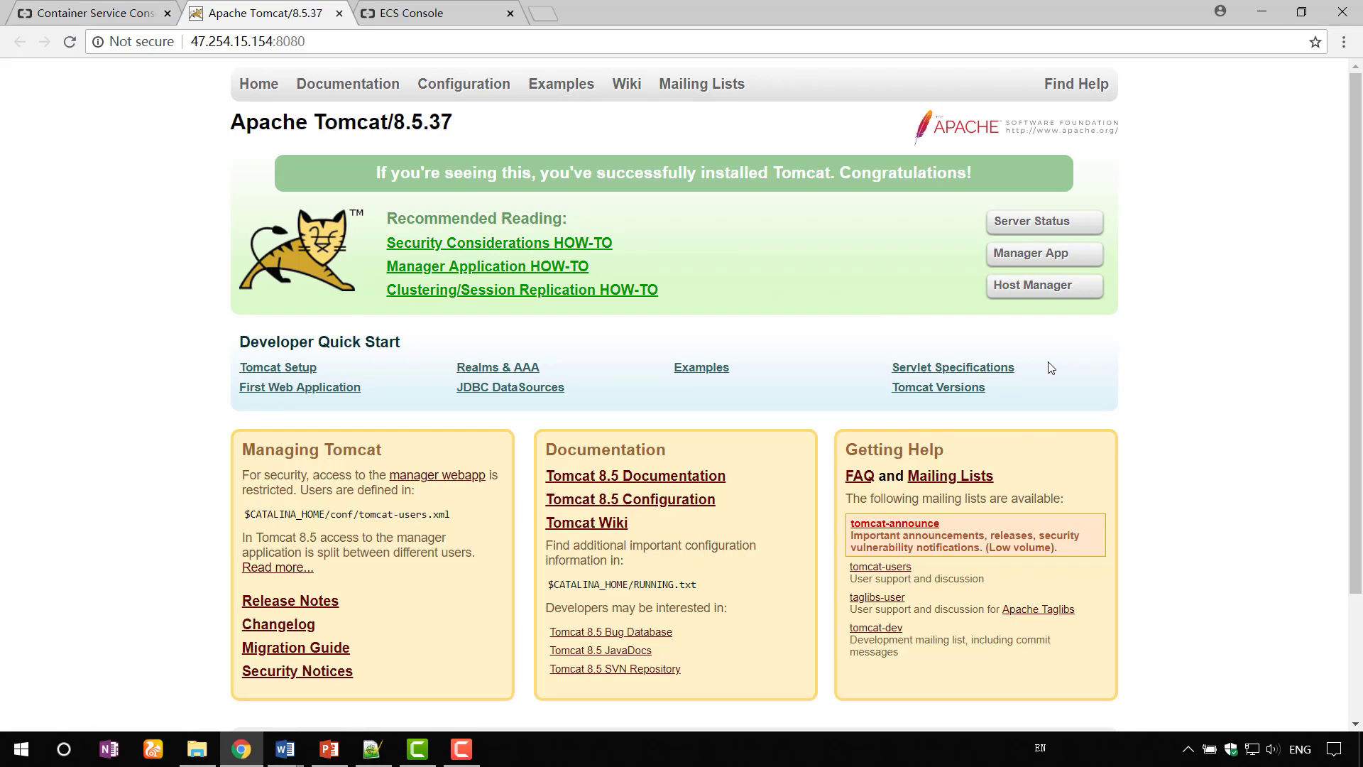
left_click(97, 12)
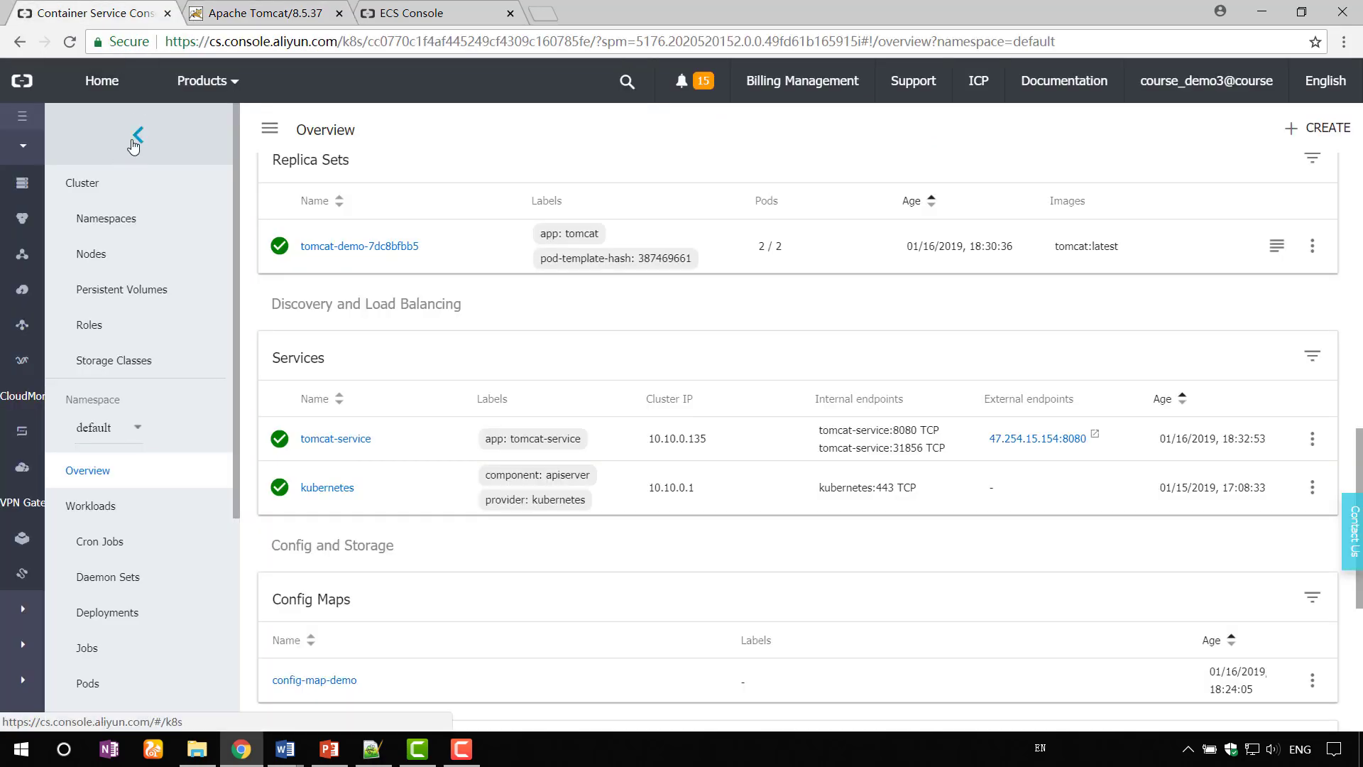
scroll(798, 426, "up", 6)
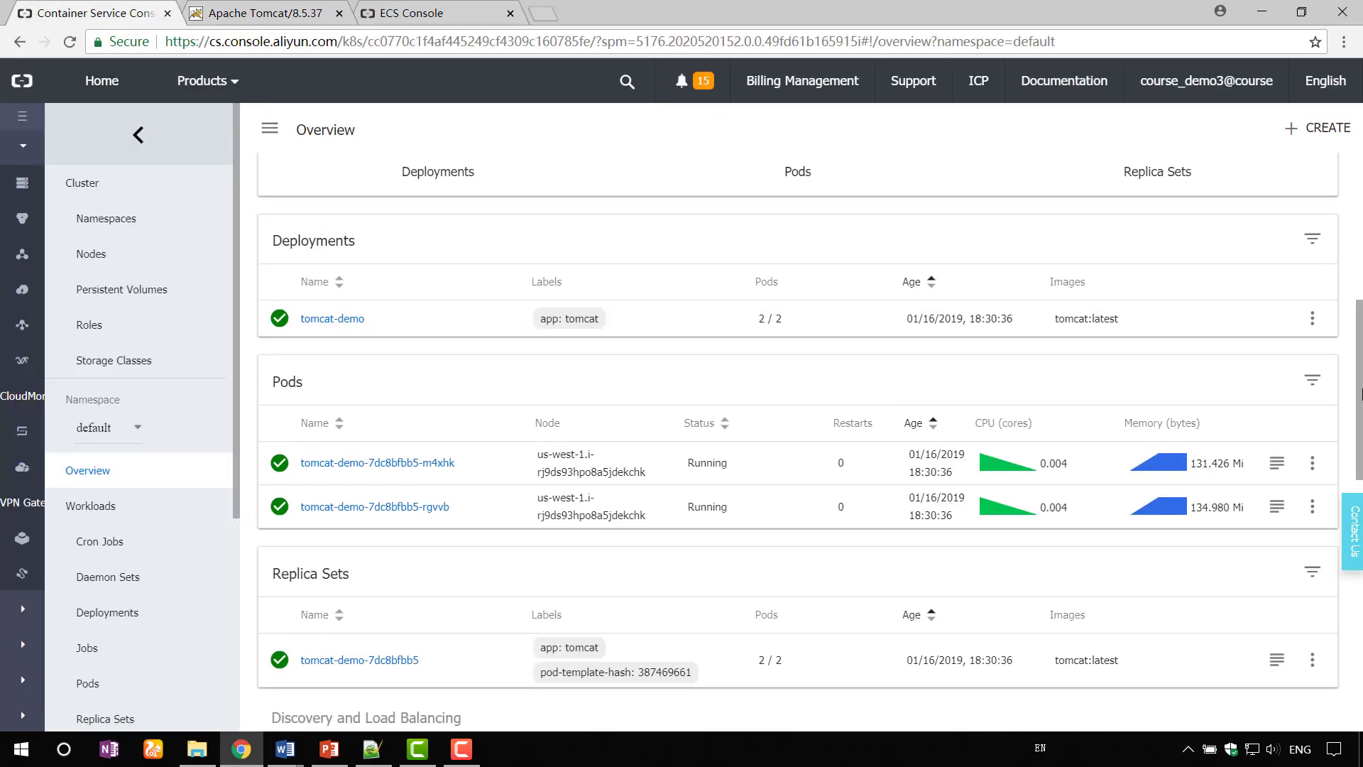
scroll(1359, 394, "up", 7)
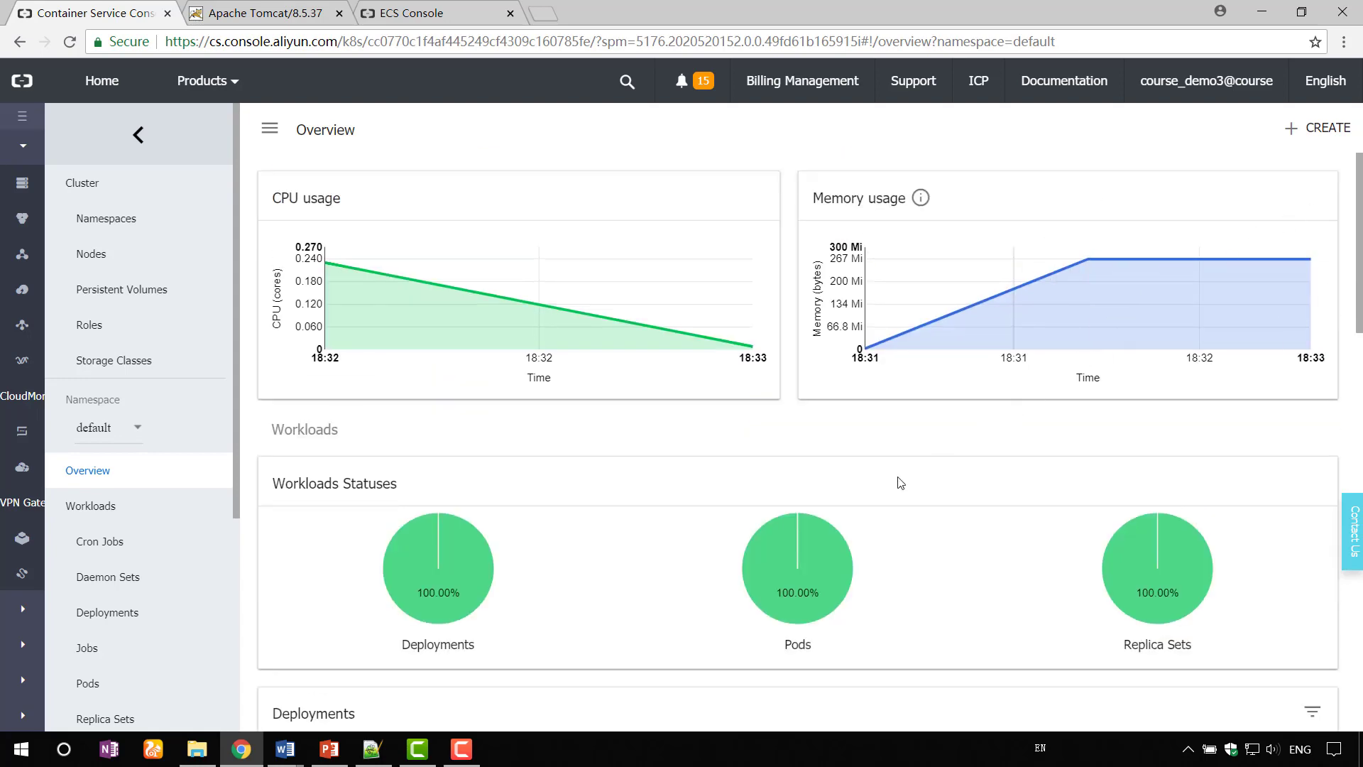